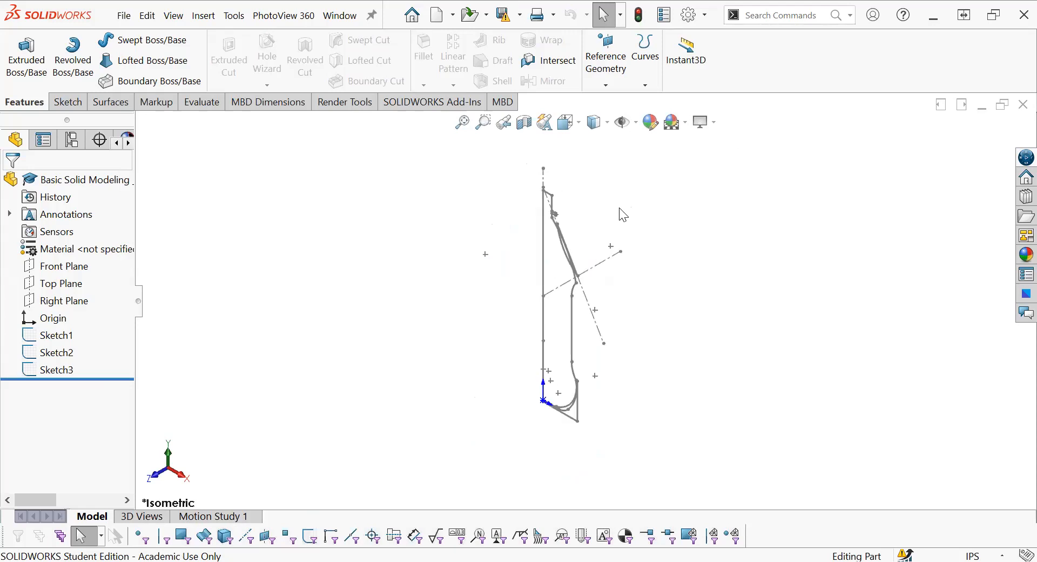
# Revolve Sketch1 a full 360 degrees about its vertical centerline to form the solid bottle body.
pyautogui.click(58, 335)
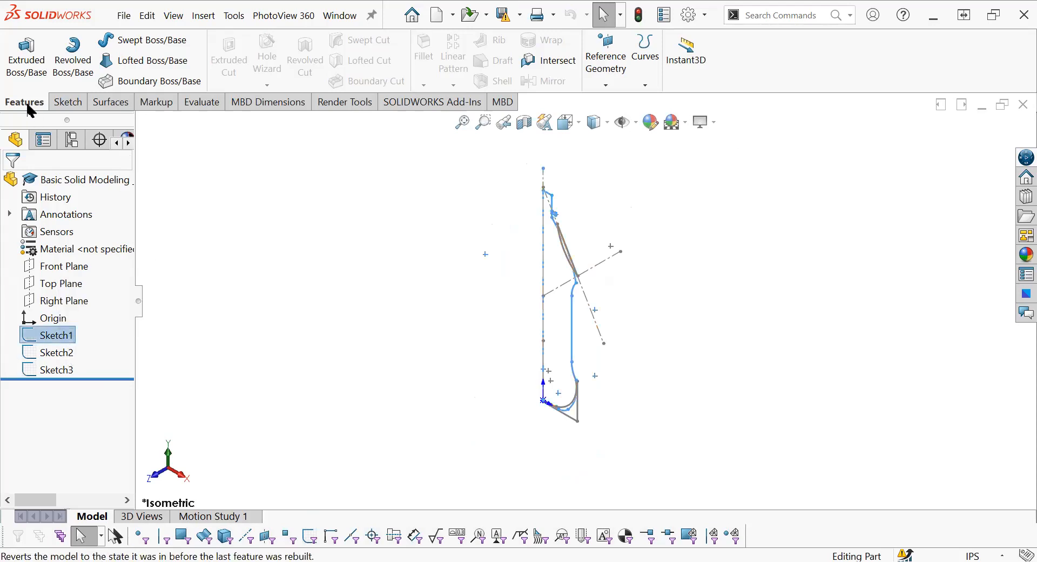
pyautogui.click(84, 78)
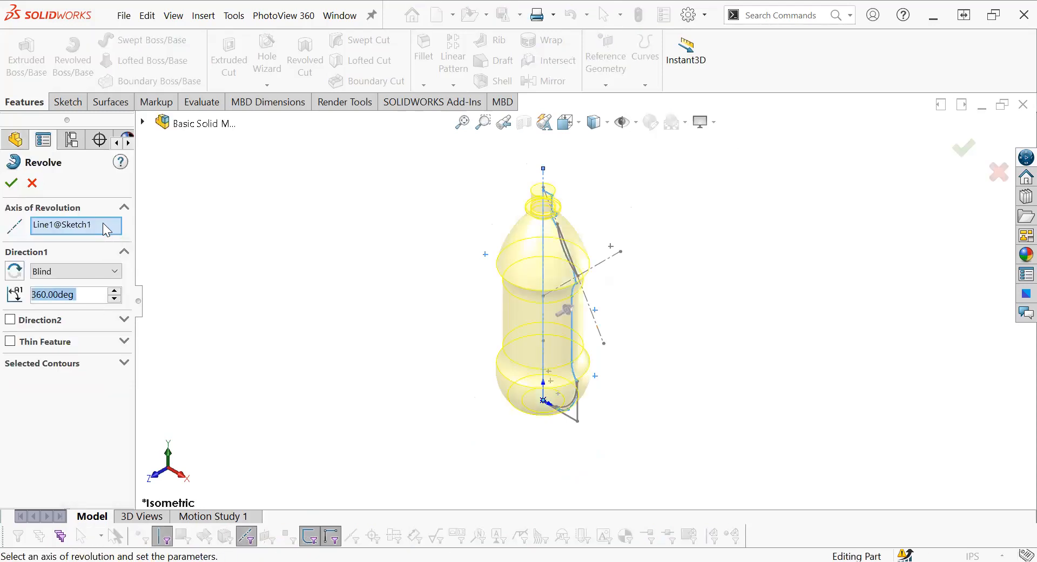
pyautogui.click(111, 227)
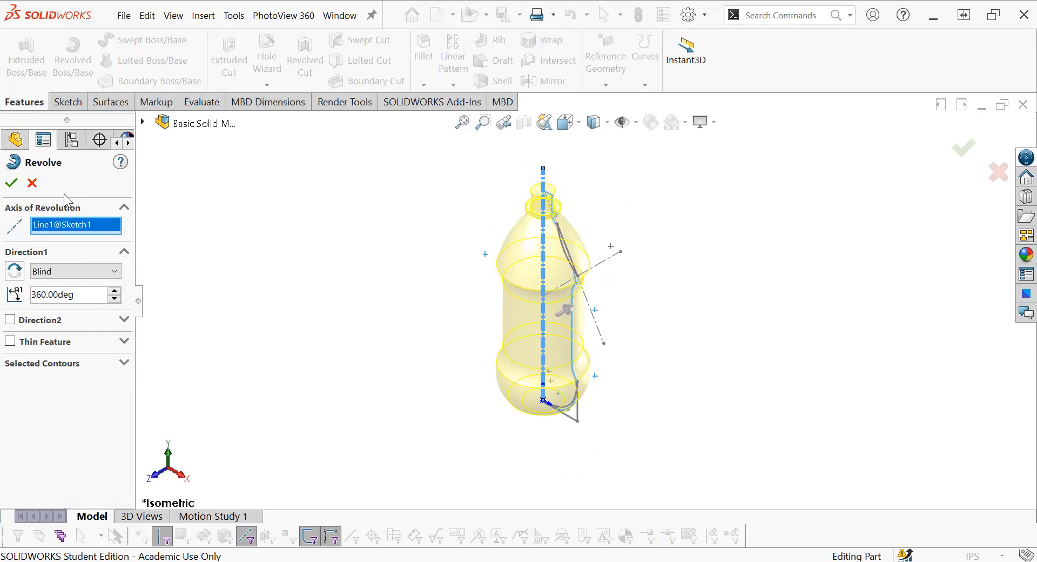
pyautogui.click(10, 185)
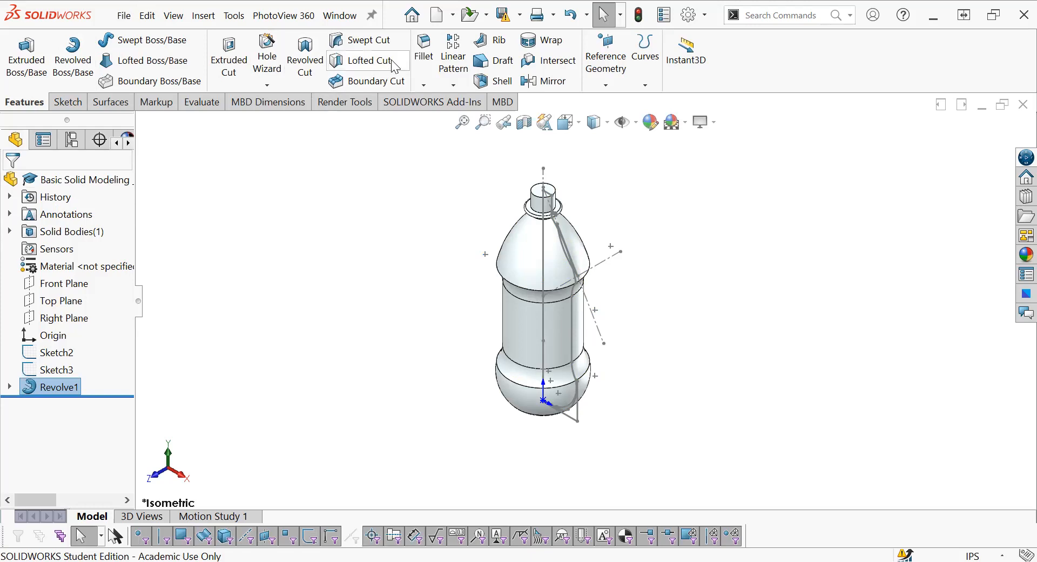
# Fillet the two widest circular edges, above and below the bottle's straight middle section, with a symmetric 0.5 in radius.
pyautogui.click(430, 61)
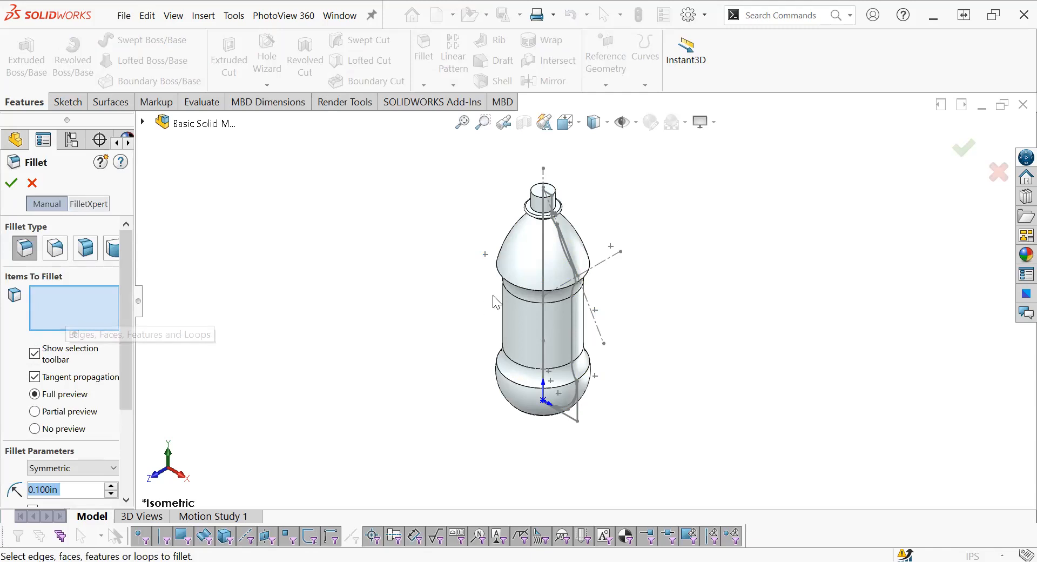
pyautogui.click(516, 286)
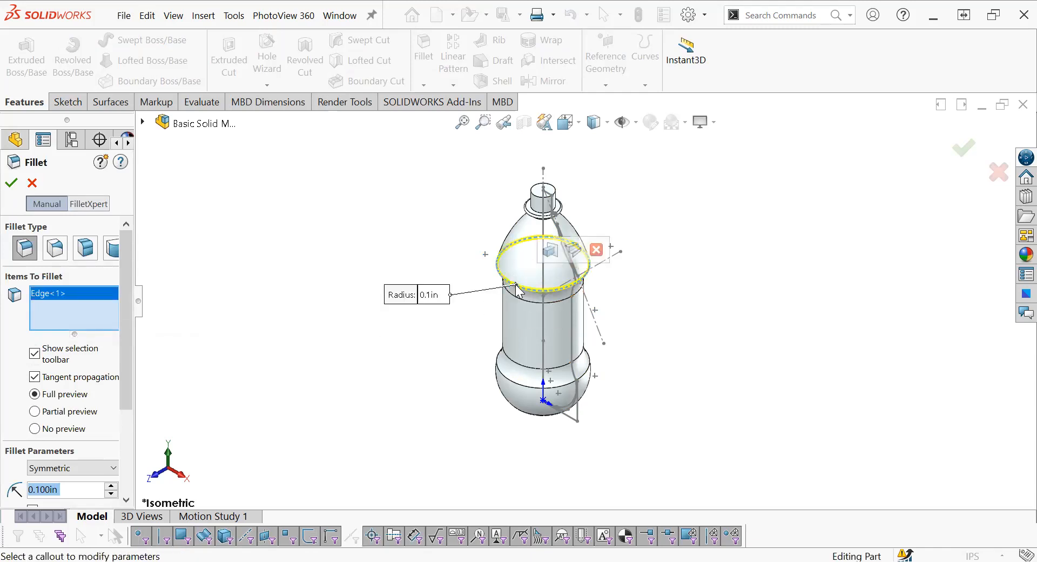
pyautogui.click(527, 386)
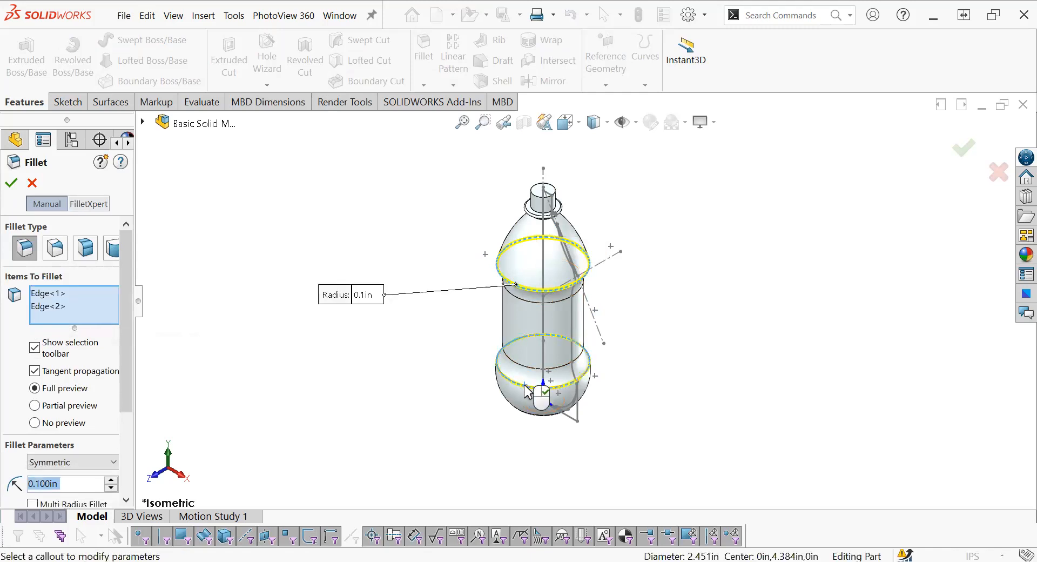
pyautogui.scroll(-2, 120, 387)
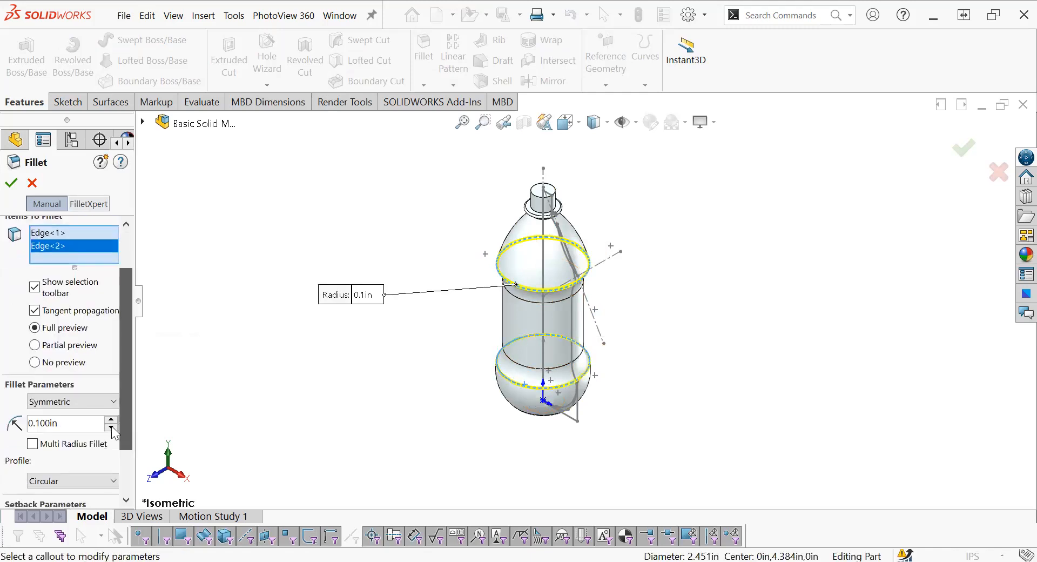
pyautogui.click(75, 423)
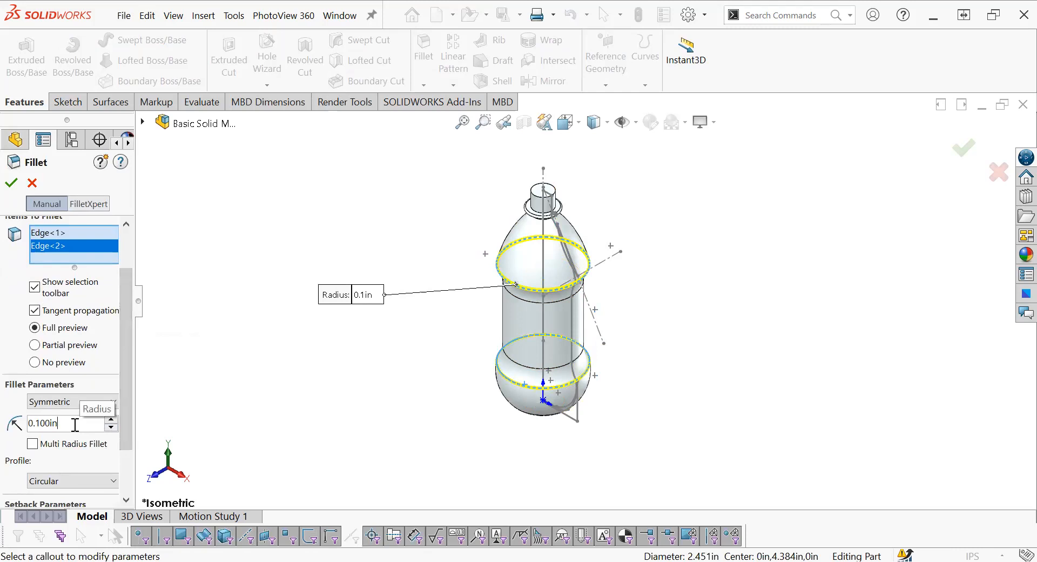
pyautogui.click(111, 419)
pyautogui.click(112, 419)
pyautogui.click(111, 420)
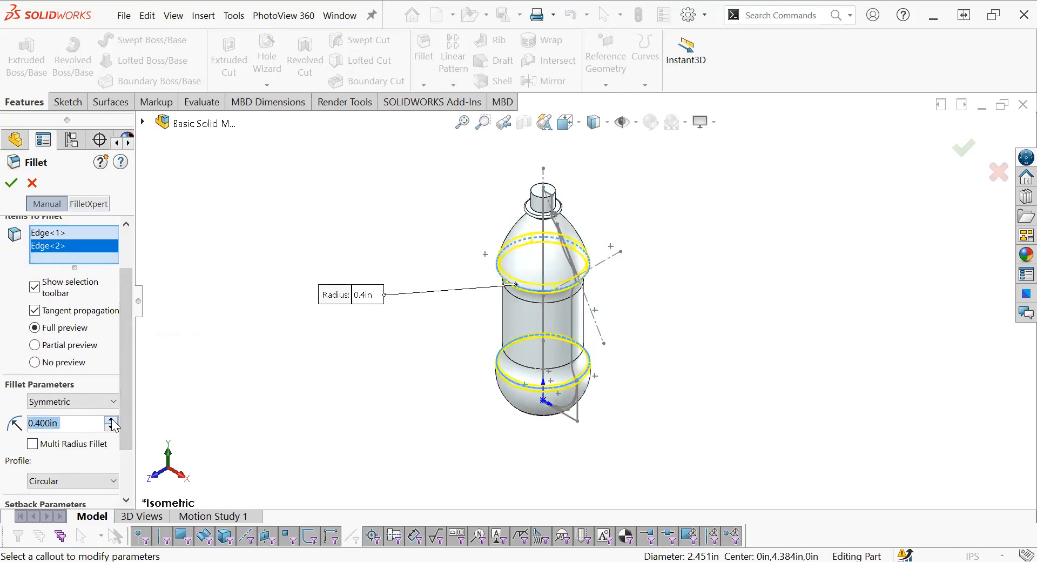
pyautogui.click(111, 420)
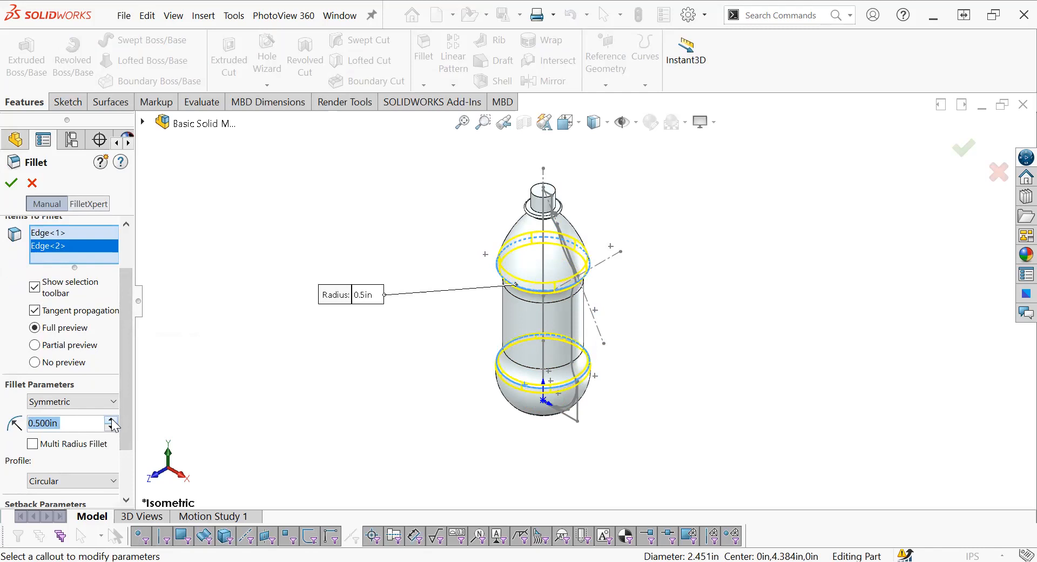
pyautogui.click(11, 185)
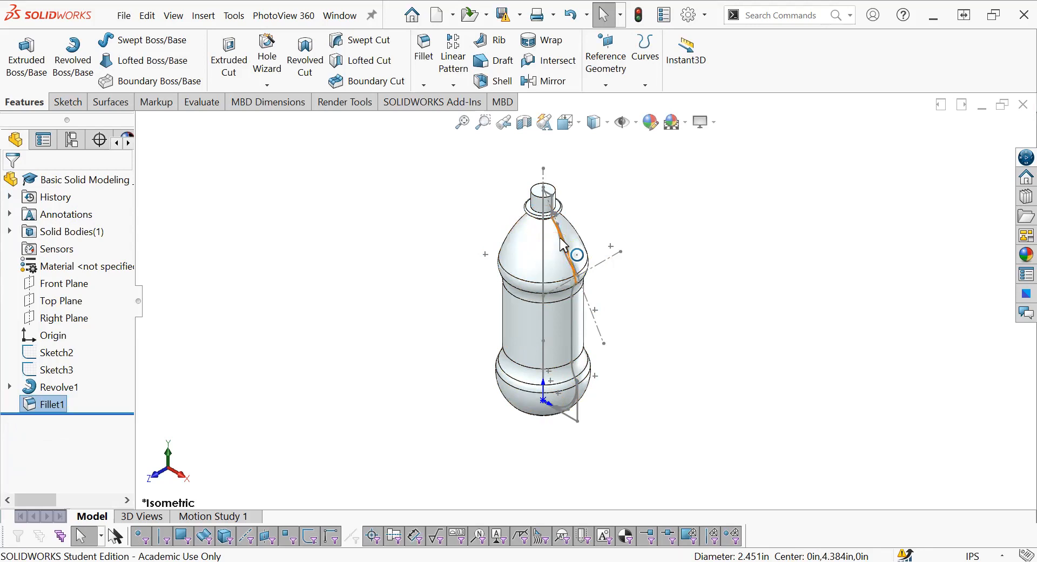
# Cut the upper side of the bottle by revolving Sketch2 360 degrees, Blind, about its slanted centerline.
pyautogui.click(54, 352)
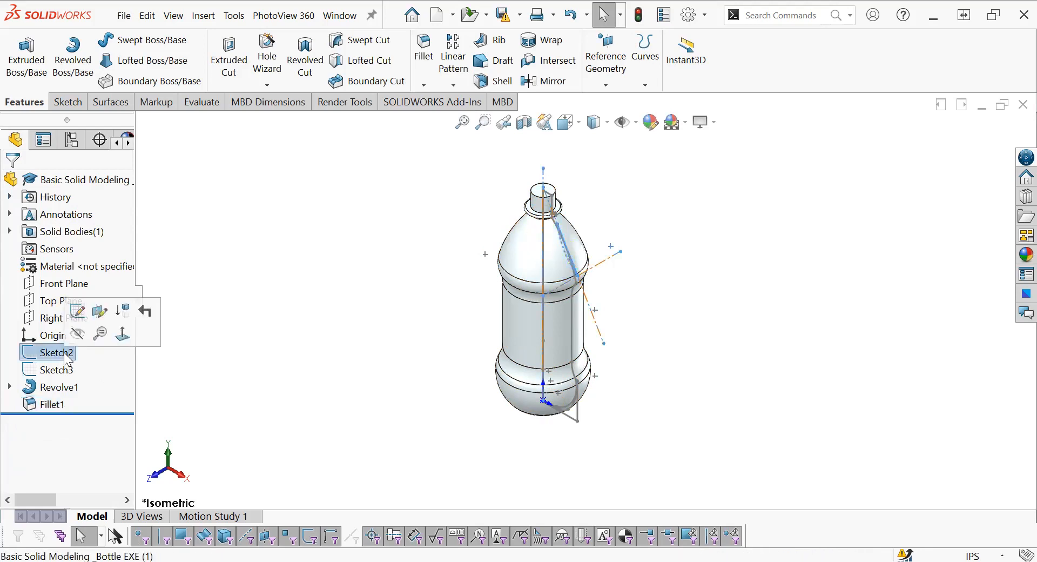
pyautogui.click(305, 59)
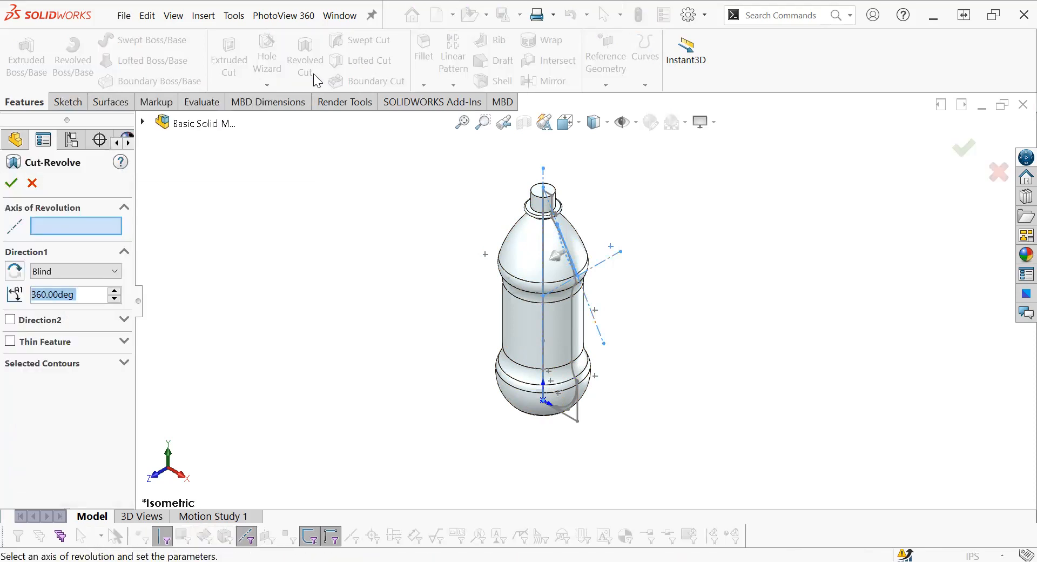
pyautogui.click(593, 309)
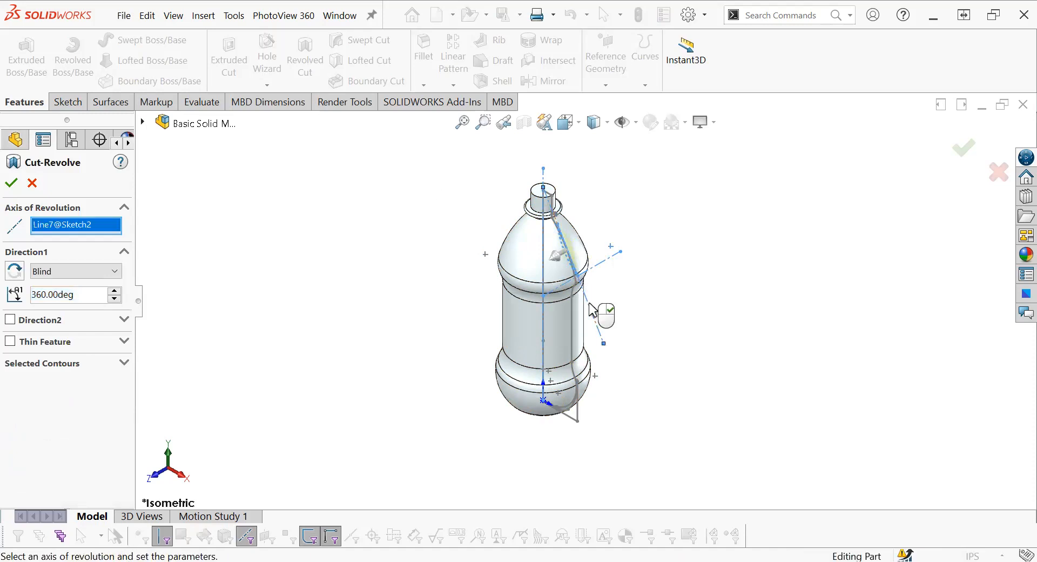
pyautogui.click(67, 270)
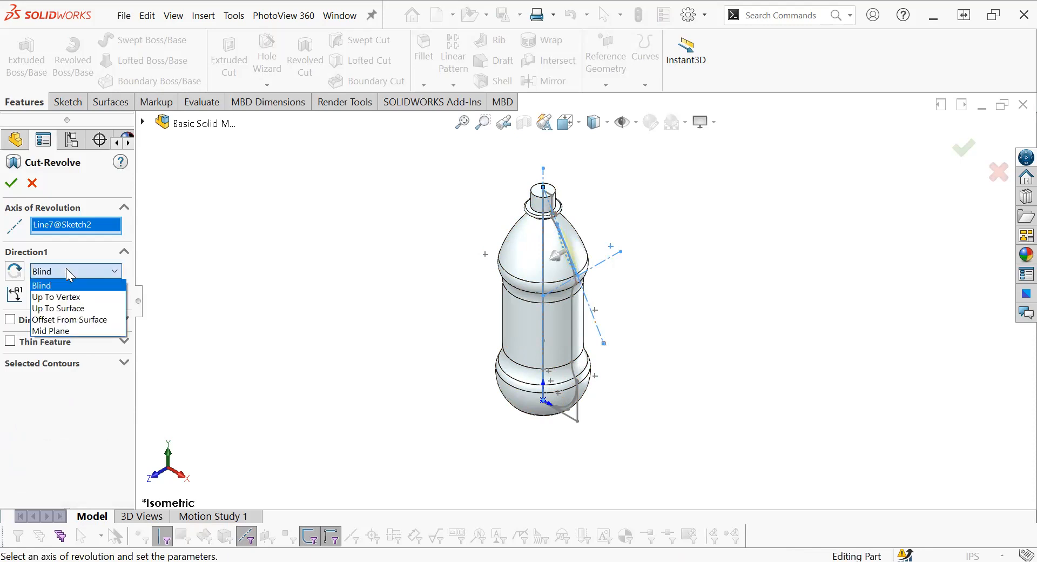
pyautogui.click(76, 331)
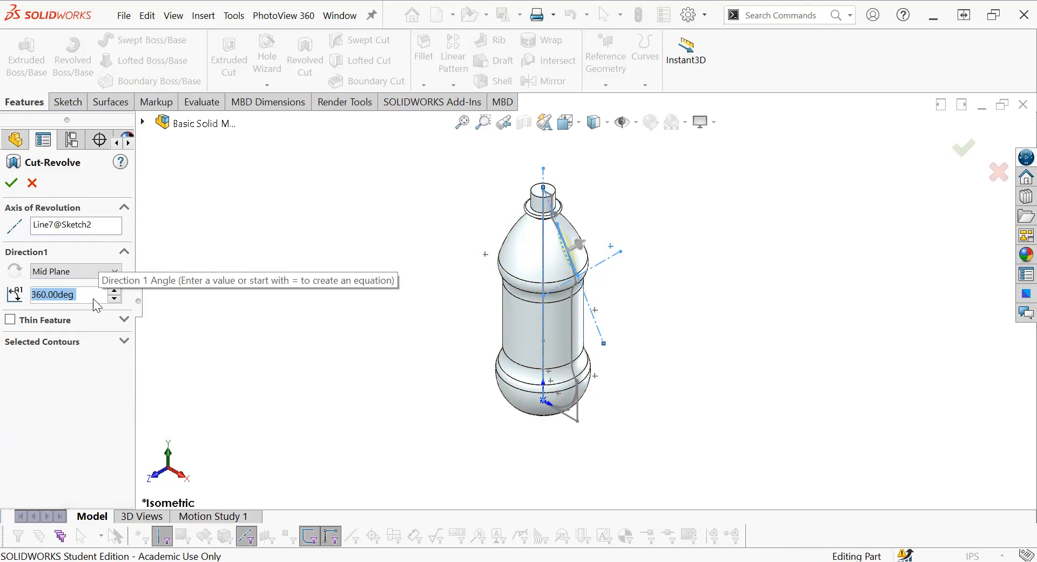
pyautogui.click(86, 273)
pyautogui.click(88, 283)
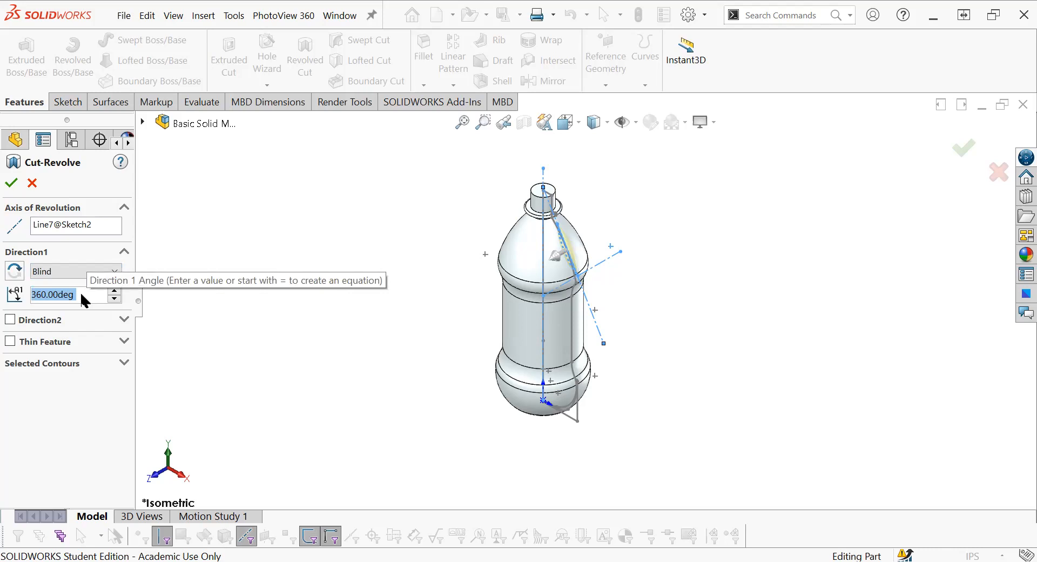
pyautogui.click(14, 181)
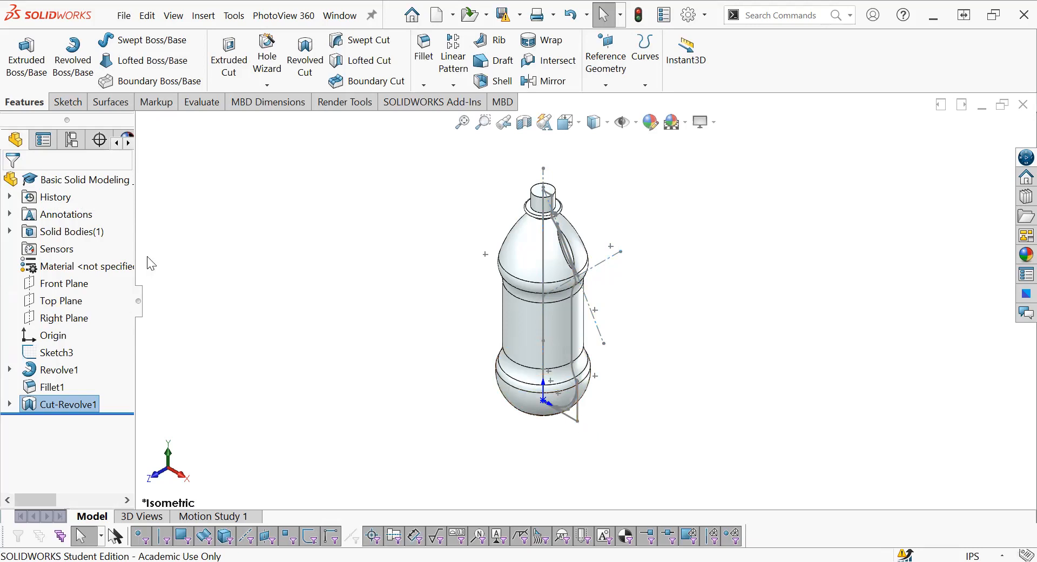
# Cut a notch in the bottle's base by revolving Sketch3 40 degrees, Mid Plane, about its vertical centerline.
pyautogui.click(68, 353)
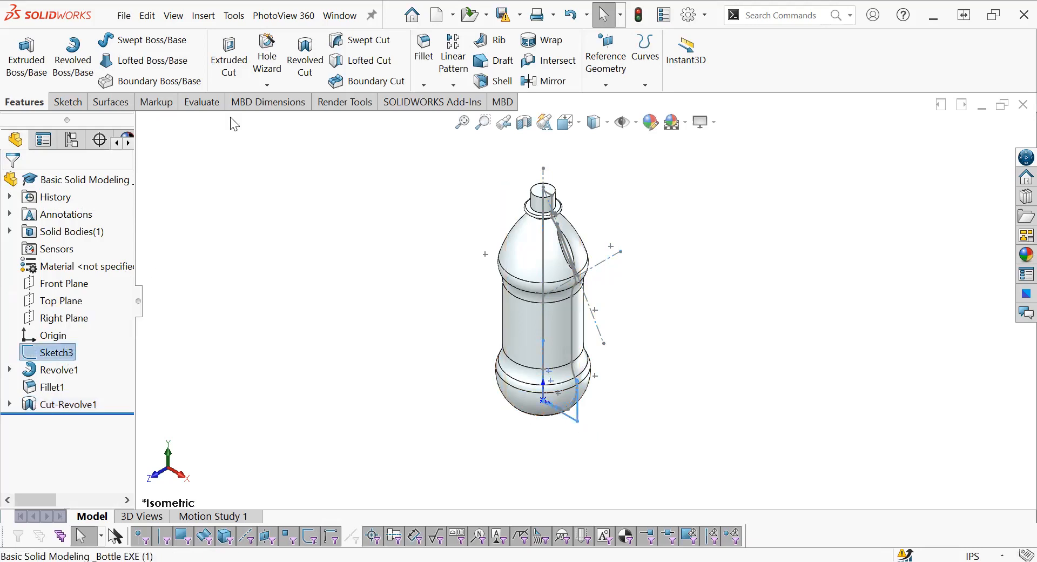
pyautogui.click(308, 72)
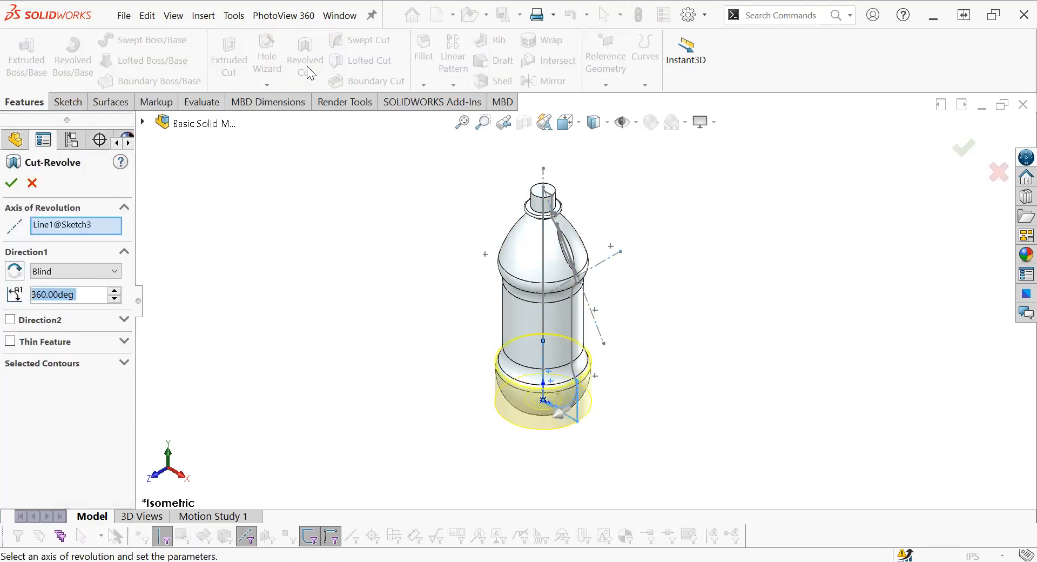
pyautogui.click(96, 268)
pyautogui.click(86, 330)
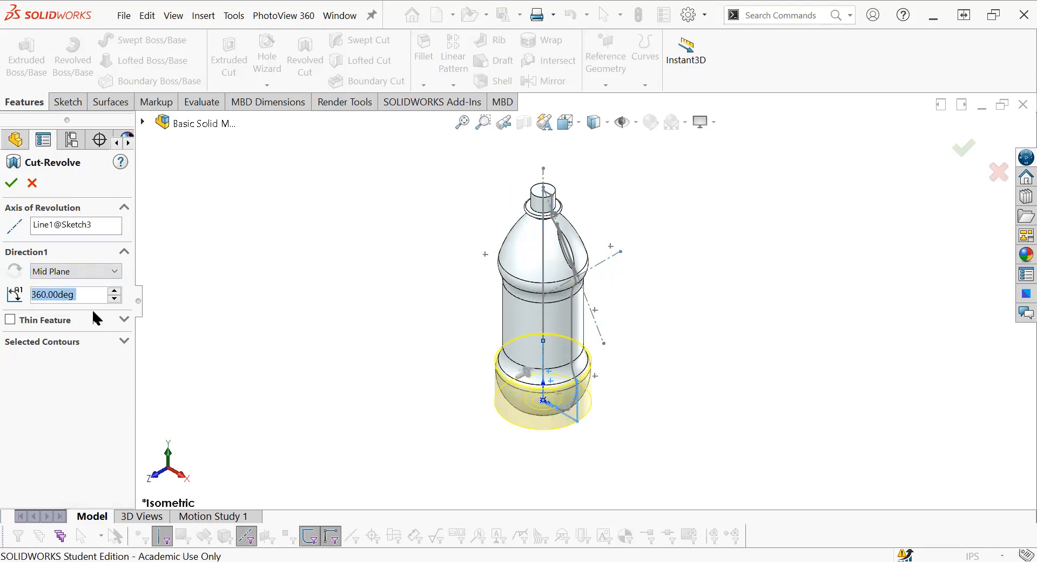
pyautogui.moveTo(92, 294); pyautogui.dragTo(13, 294)
pyautogui.write('40')
pyautogui.press('Return')
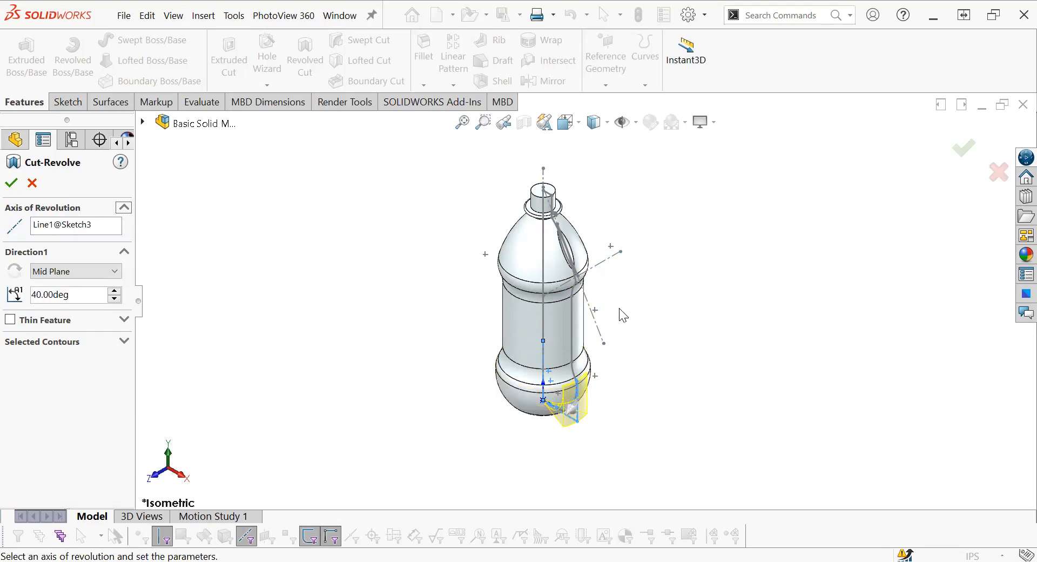
pyautogui.scroll(-4, 624, 404)
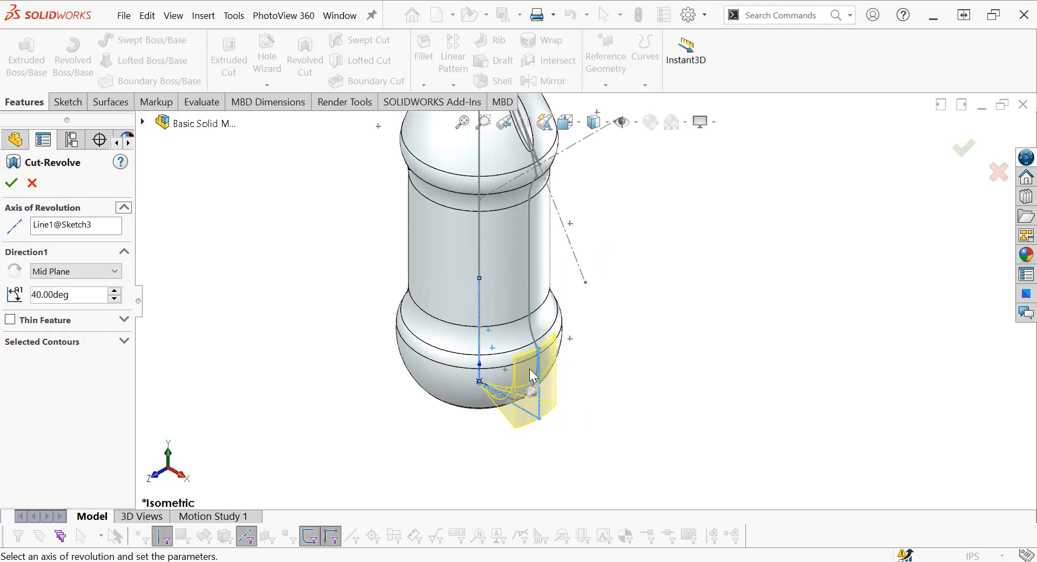
pyautogui.moveTo(540, 372); pyautogui.dragTo(520, 369, button='middle')
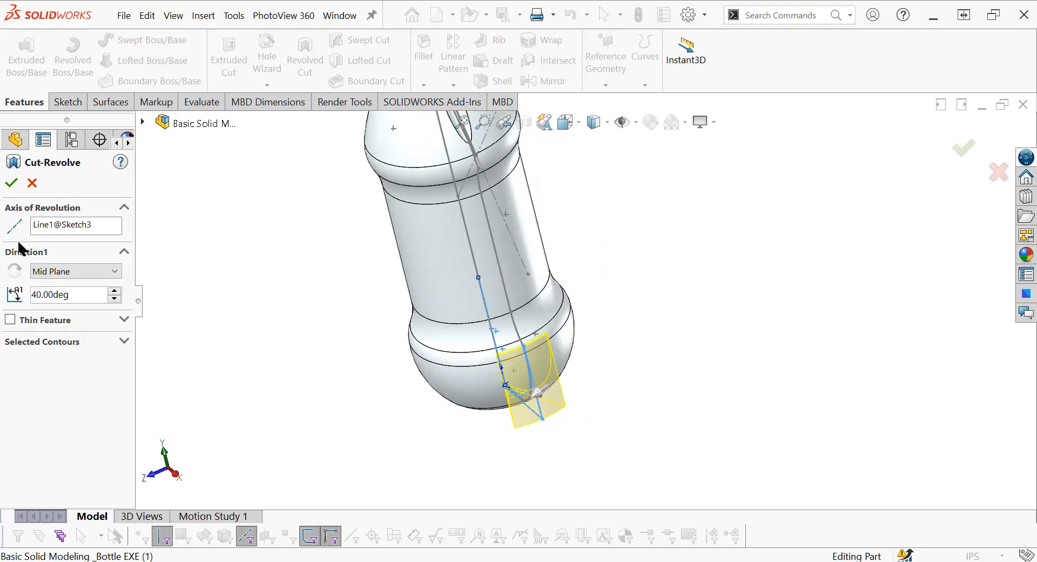
pyautogui.click(11, 187)
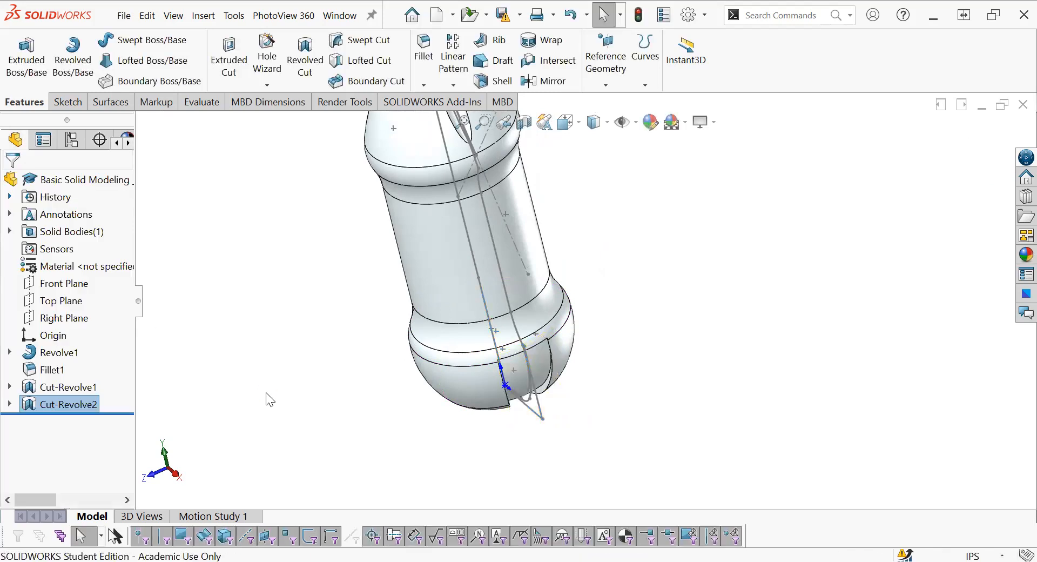
# Hide Sketch1, Sketch2 and Sketch3, which are used by the revolve and the two revolved cuts.
pyautogui.moveTo(280, 388); pyautogui.dragTo(317, 366, button='middle')
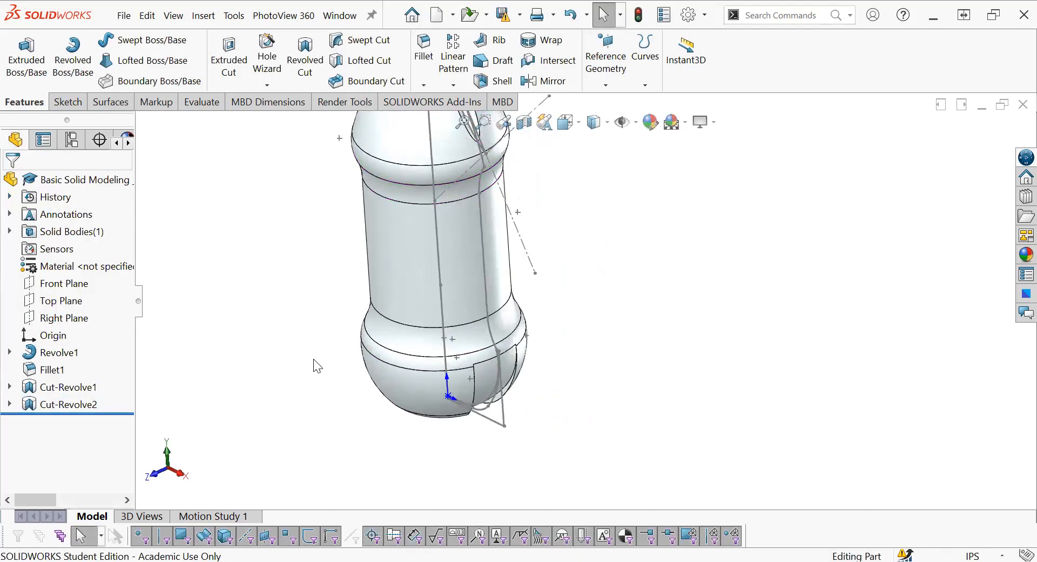
pyautogui.click(9, 352)
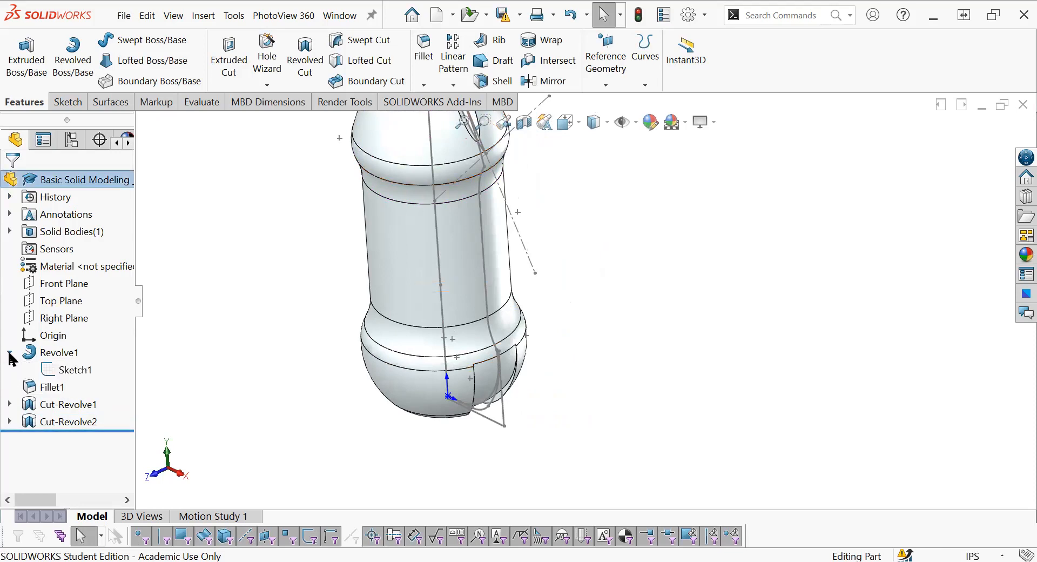
pyautogui.click(9, 404)
pyautogui.click(9, 438)
pyautogui.click(58, 374)
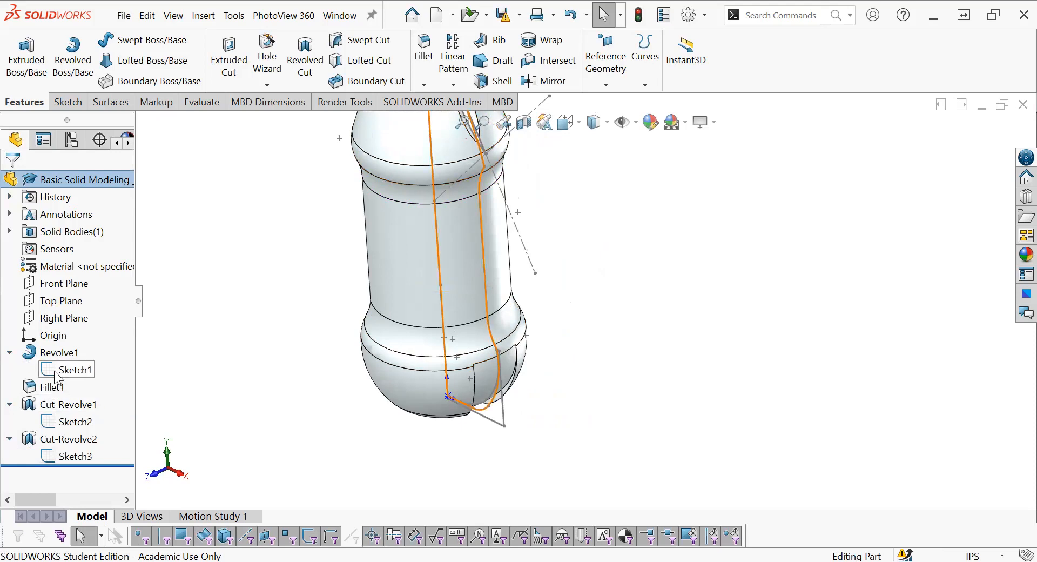
pyautogui.click(69, 351)
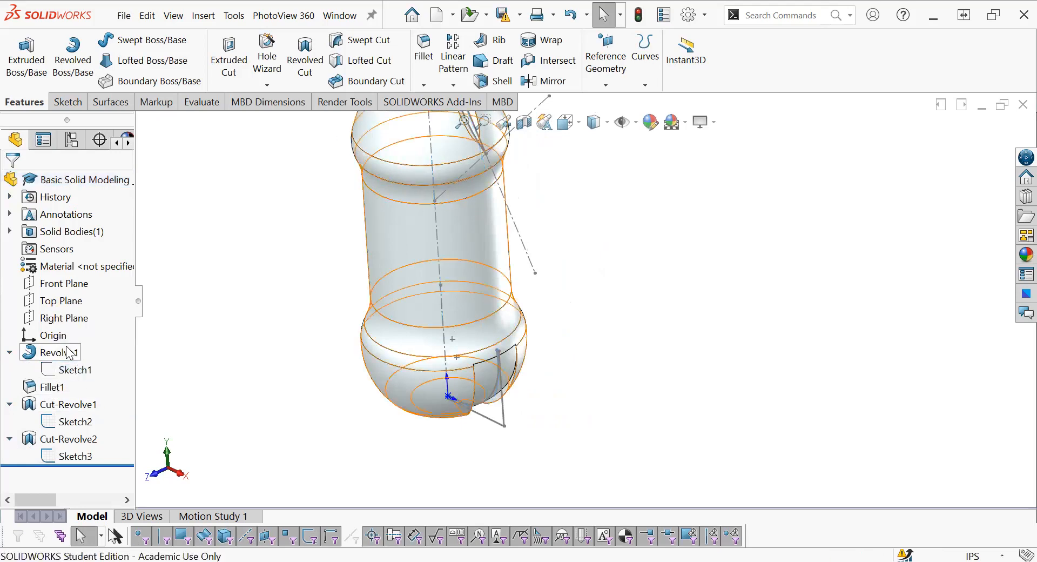
pyautogui.click(62, 419)
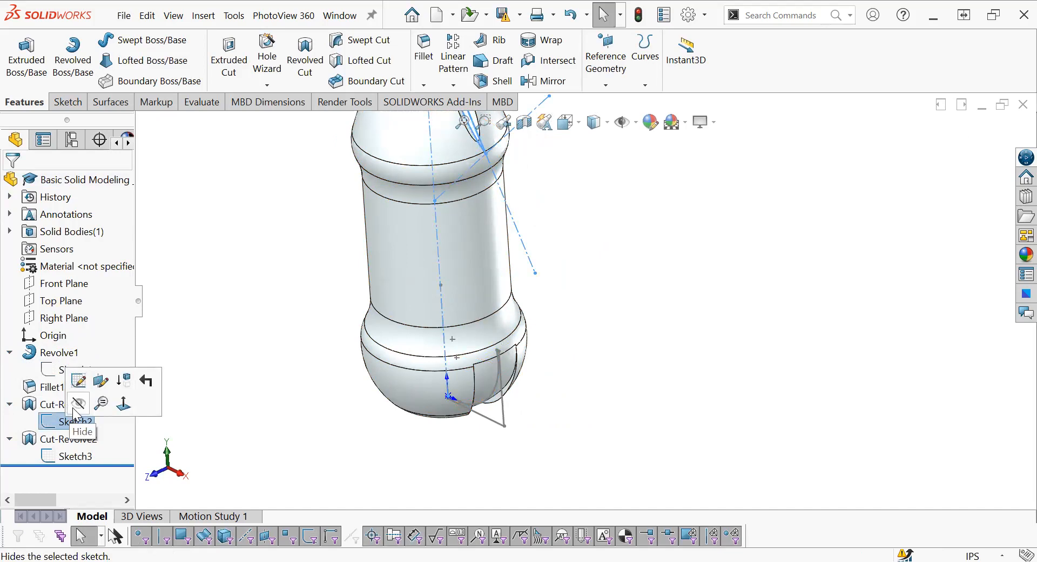
pyautogui.click(76, 414)
pyautogui.click(74, 456)
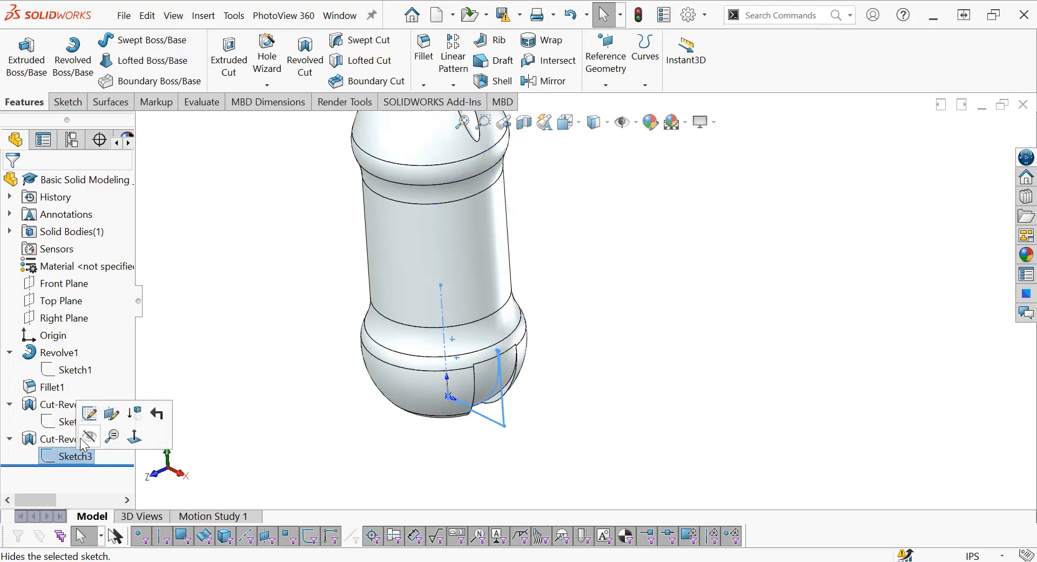
pyautogui.click(81, 439)
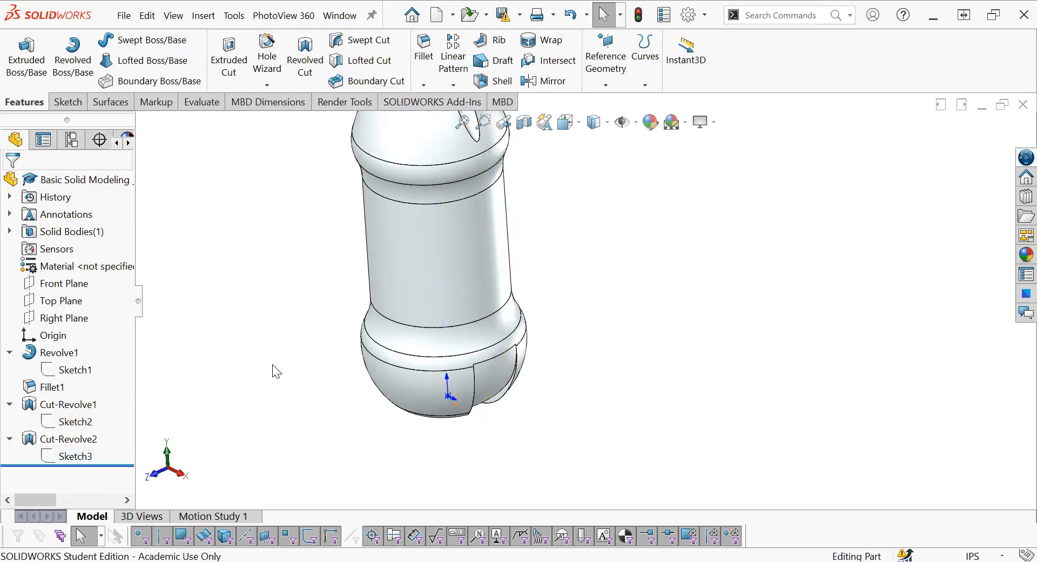
# Start a constant-radius fillet on the edge where the neck meets the shoulder and the rim of the upper side cut.
pyautogui.hotkey('ctrl', '7')
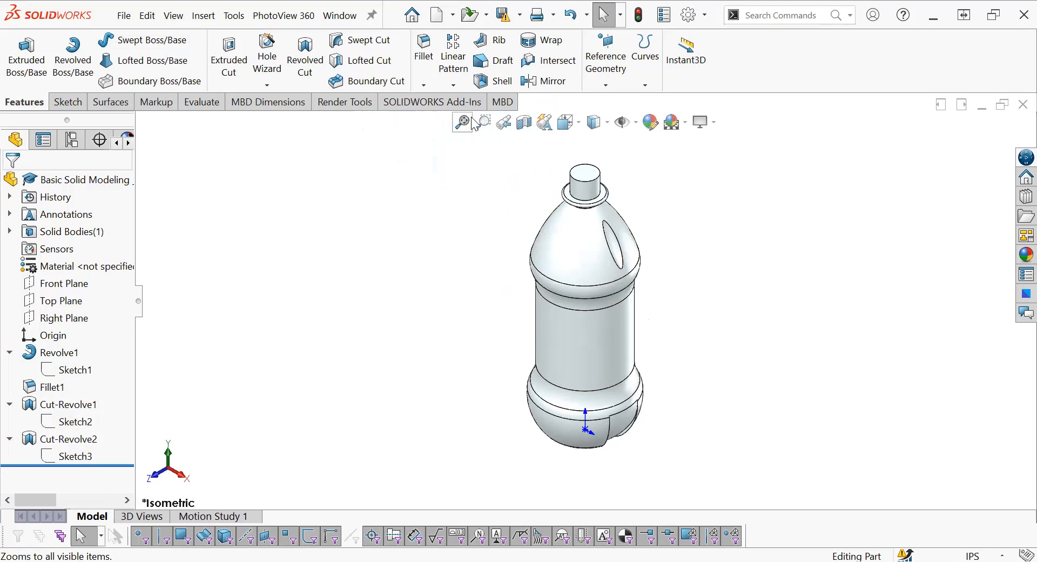
pyautogui.click(427, 71)
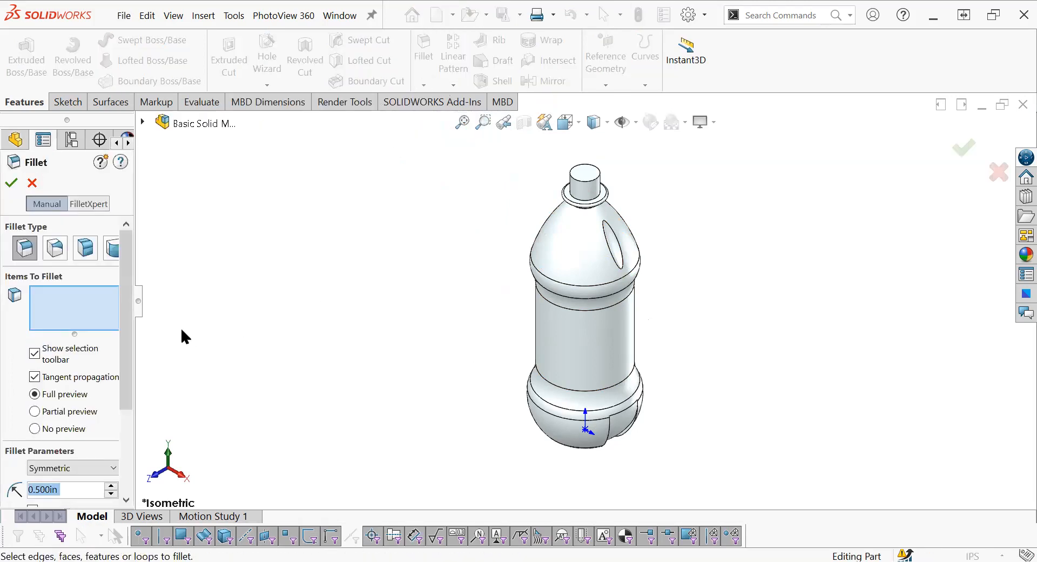
pyautogui.scroll(-2, 648, 218)
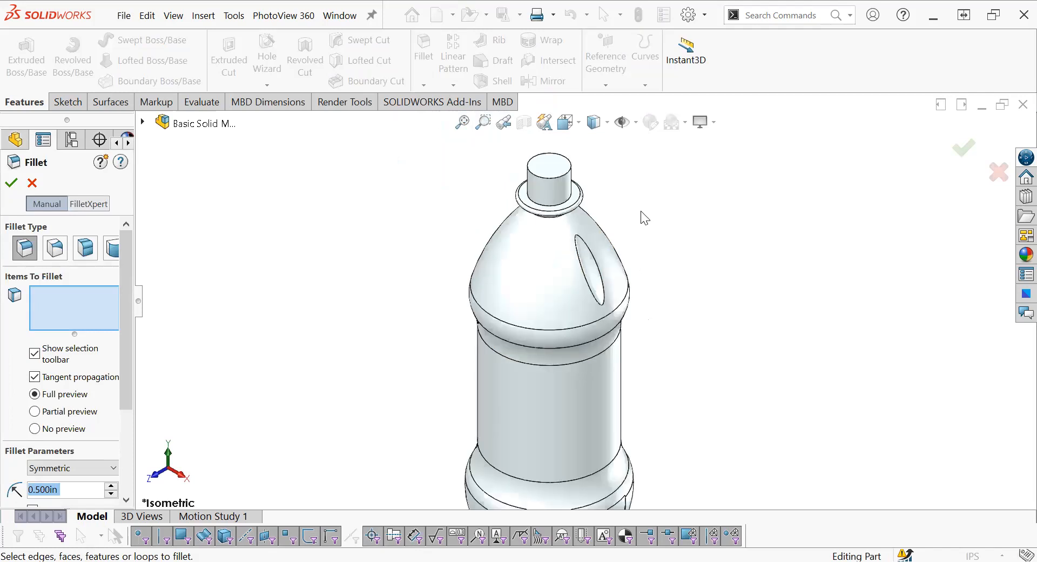
pyautogui.scroll(-2, 644, 217)
pyautogui.moveTo(529, 218); pyautogui.dragTo(536, 167, button='middle')
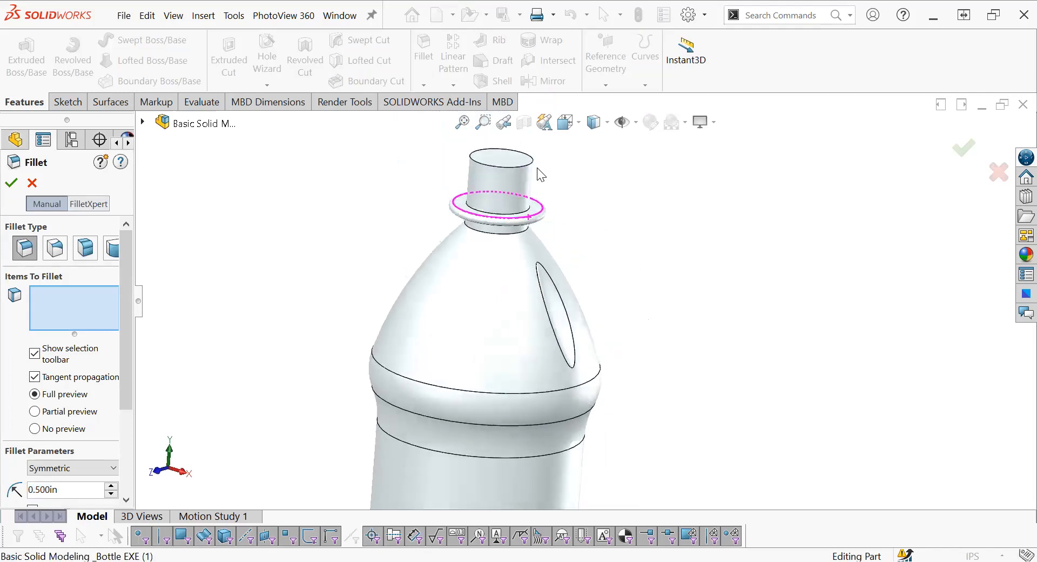
pyautogui.click(510, 229)
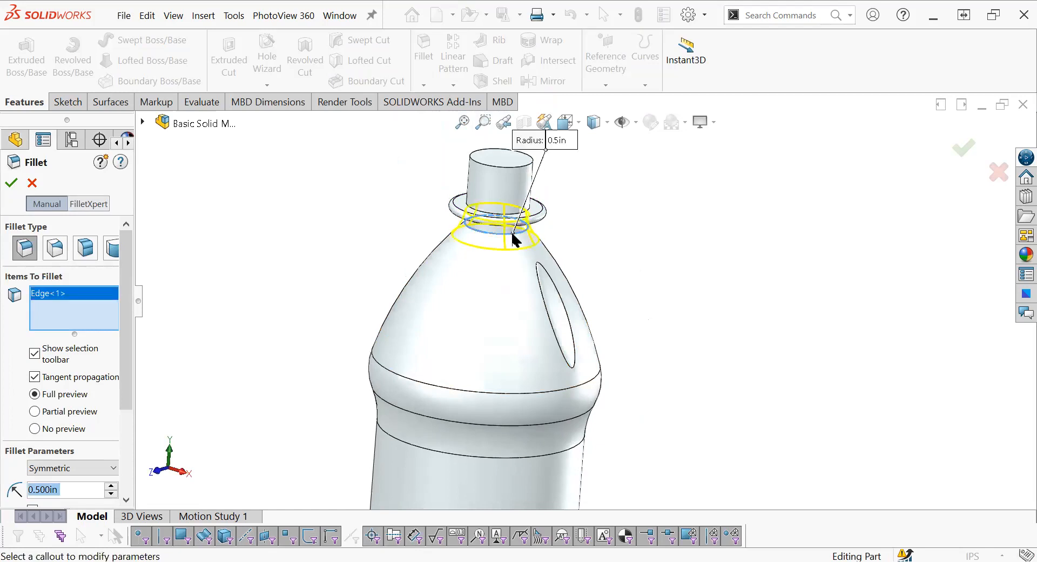
pyautogui.click(543, 299)
# Add the two curved inner edges of the base notch, where its floor meets the side walls, to the fillet.
pyautogui.scroll(5, 544, 324)
pyautogui.scroll(-8, 637, 429)
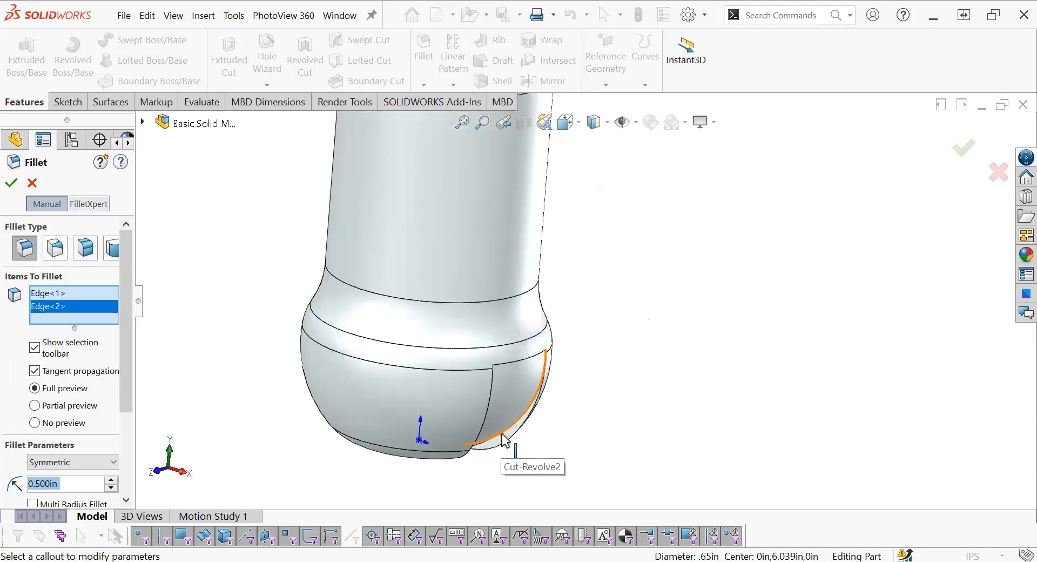
pyautogui.scroll(-6, 540, 422)
pyautogui.scroll(-1, 519, 382)
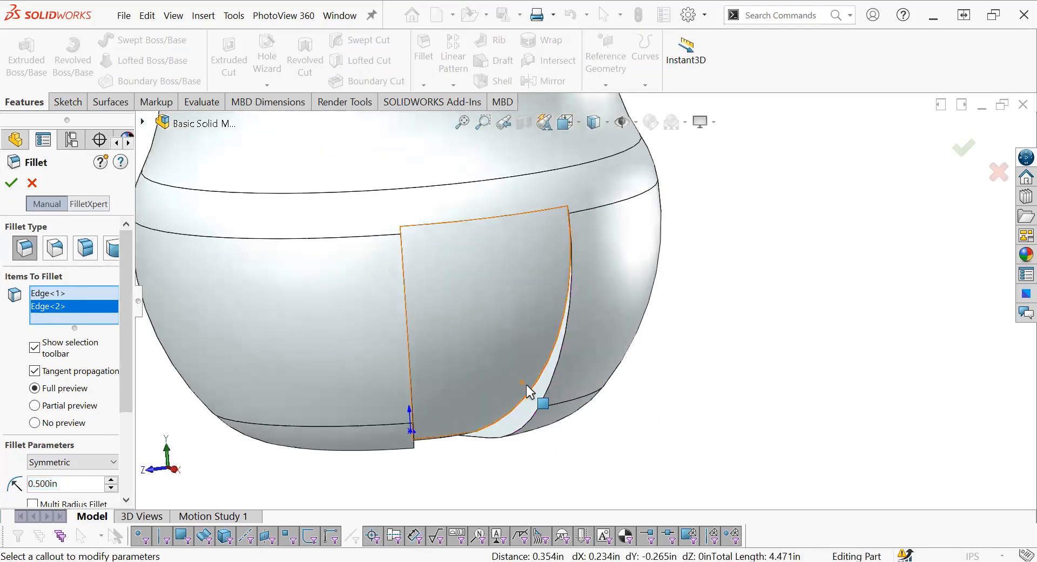
pyautogui.click(532, 395)
pyautogui.moveTo(500, 382); pyautogui.dragTo(469, 370, button='middle')
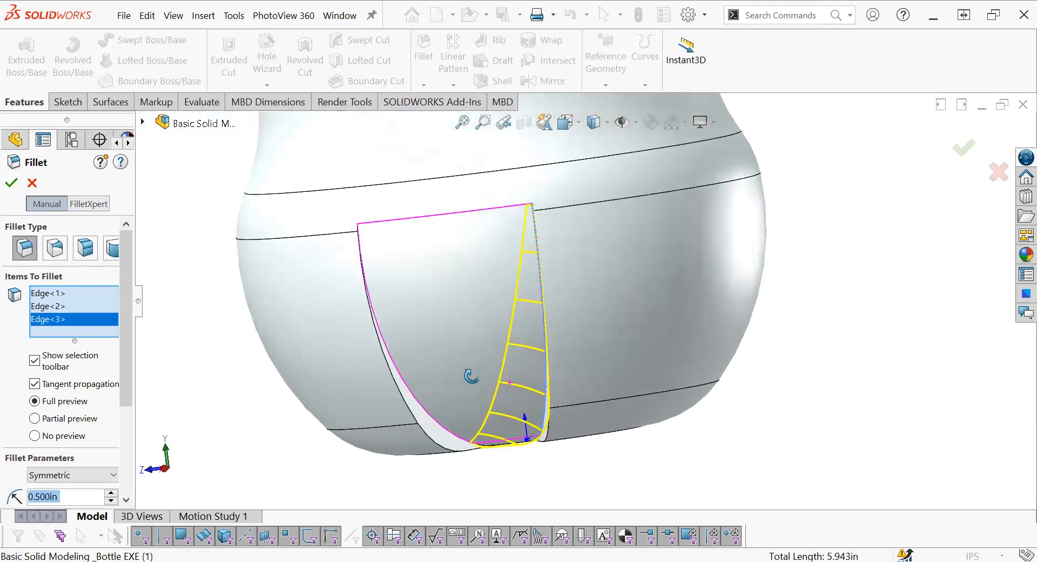
pyautogui.click(447, 429)
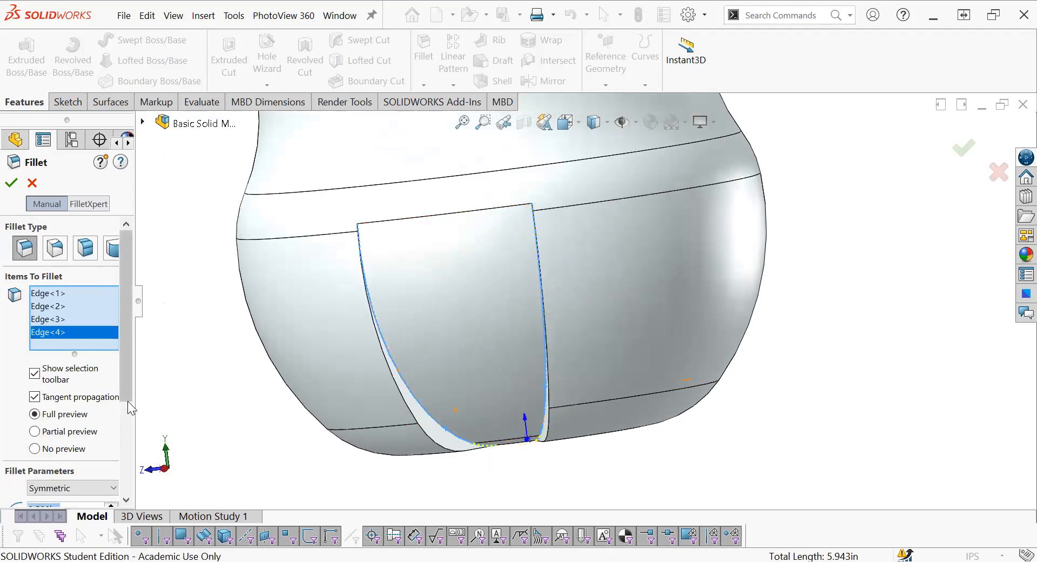
# Set the symmetric fillet radius to 0.062 in and apply the fillet to the neck, side cut and notch edges.
pyautogui.scroll(-3, 128, 426)
pyautogui.click(90, 415)
pyautogui.click(90, 415)
pyautogui.doubleClick(36, 408)
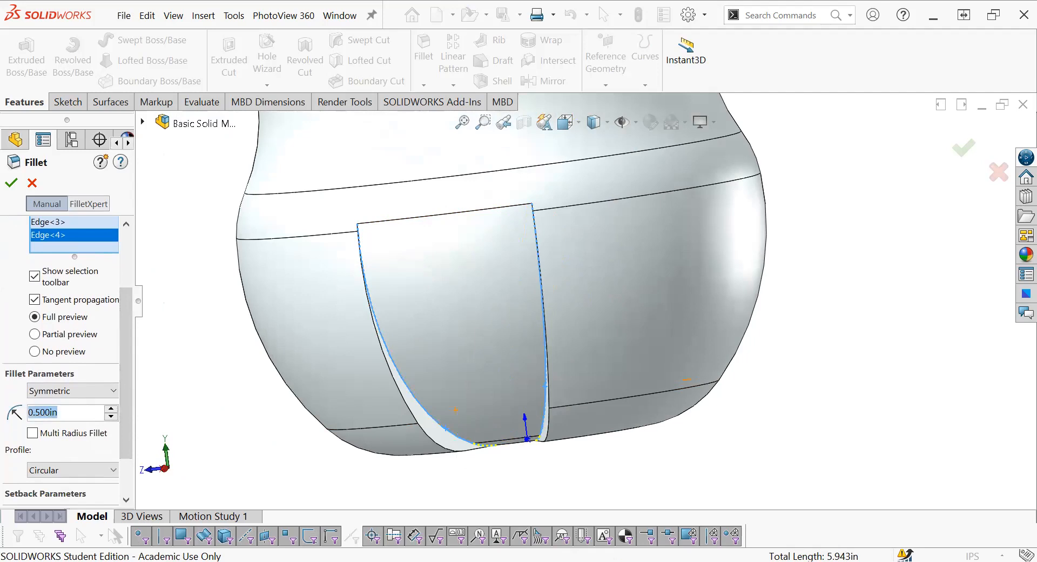
pyautogui.press('BackSpace')
pyautogui.write('.')
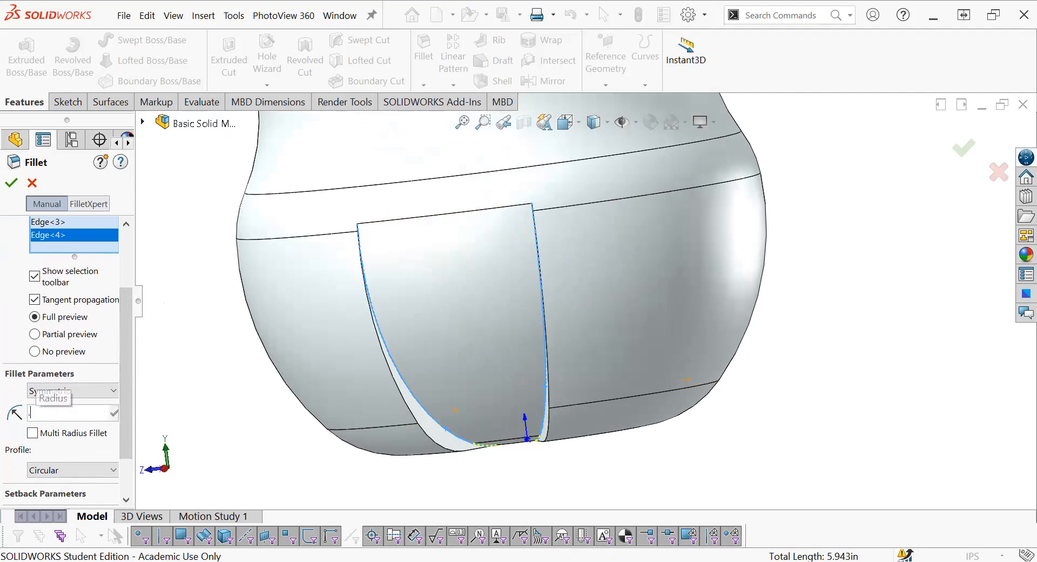
pyautogui.write('062')
pyautogui.press('Return')
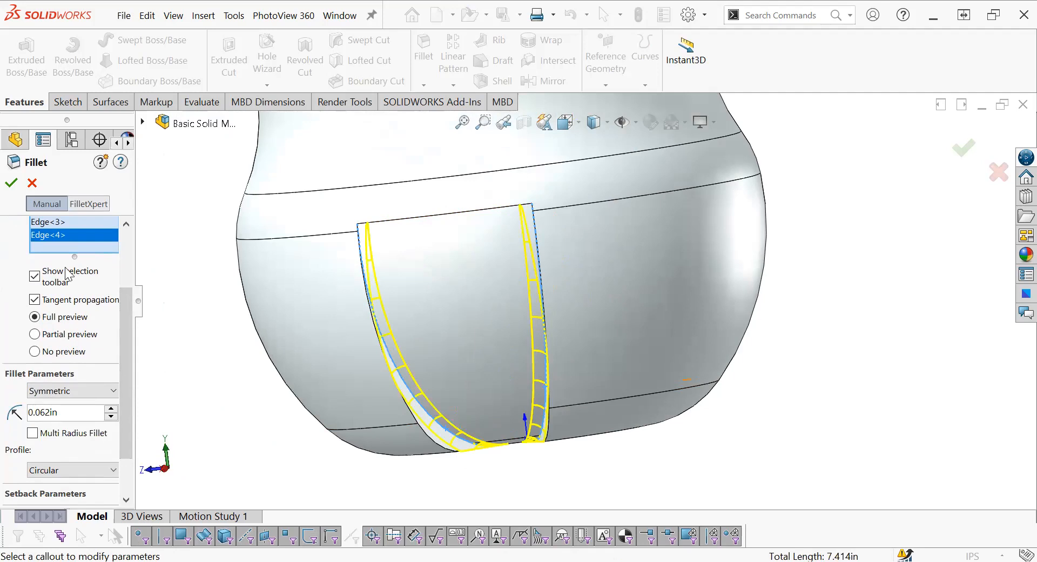
pyautogui.click(11, 183)
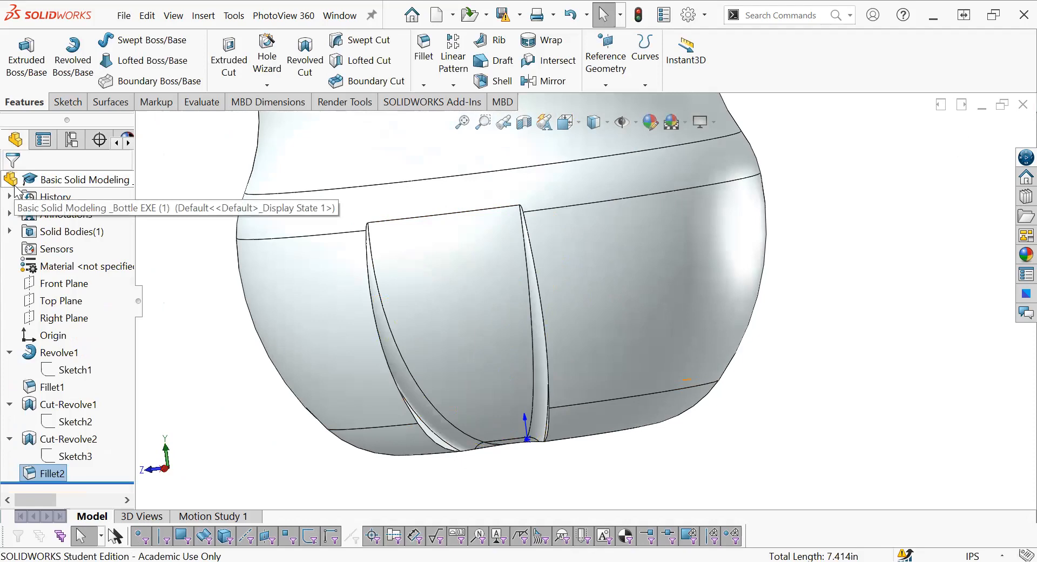
# Fillet the outer edges on both sides of the base notch with a symmetric 0.125 in radius.
pyautogui.scroll(3, 481, 195)
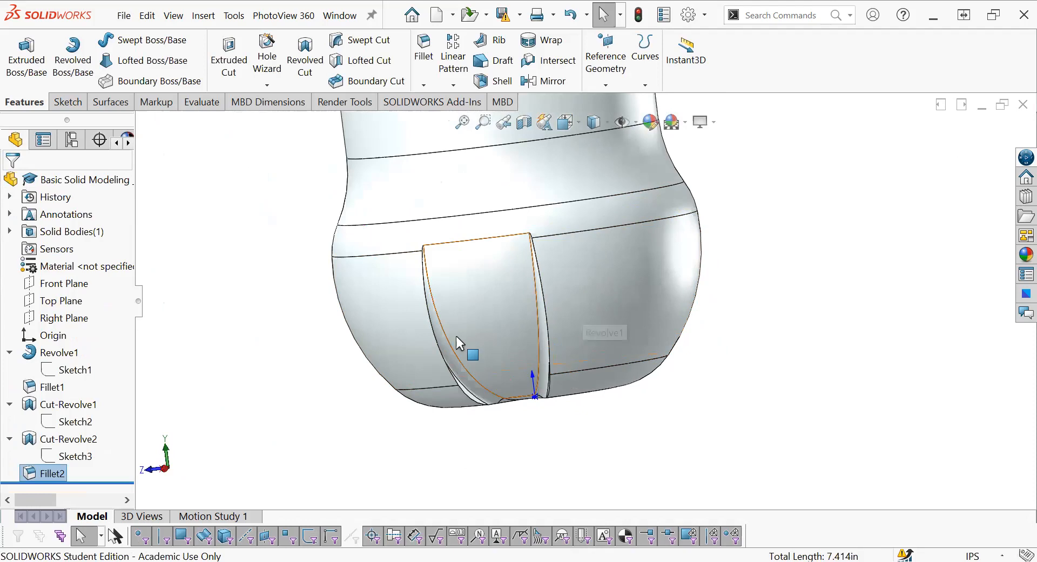
pyautogui.click(425, 80)
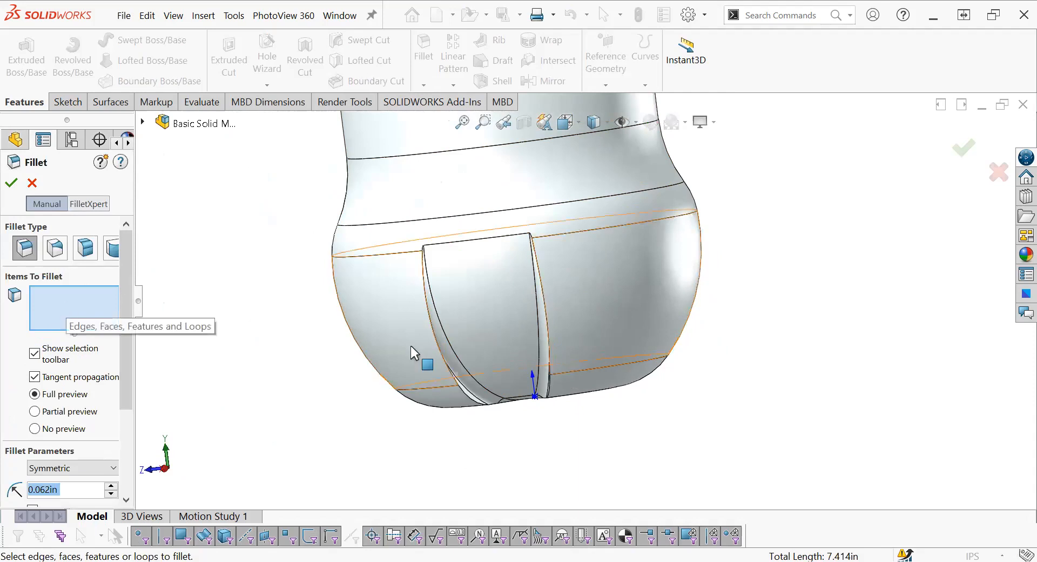
pyautogui.click(439, 343)
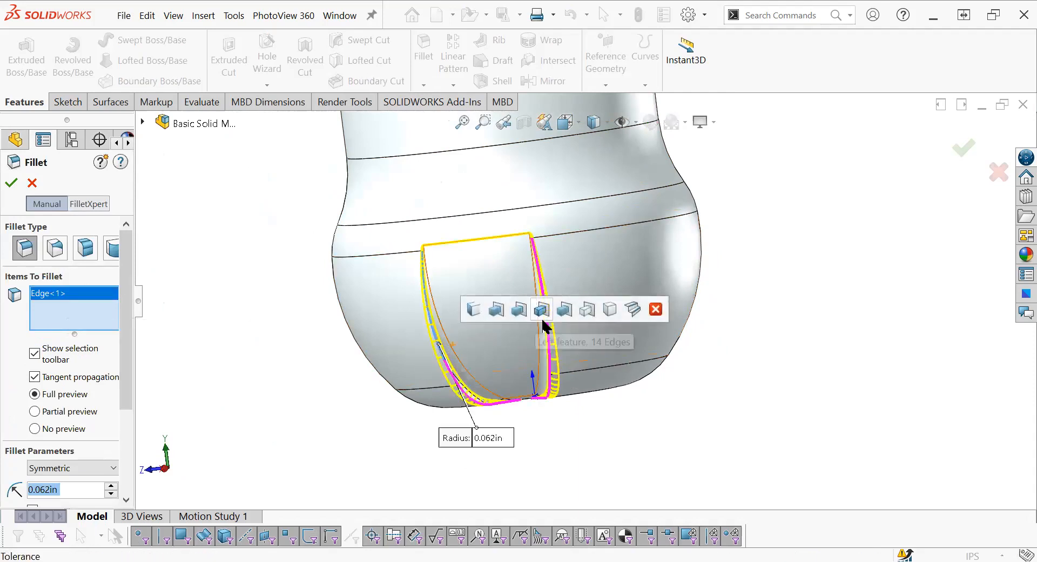
pyautogui.click(549, 339)
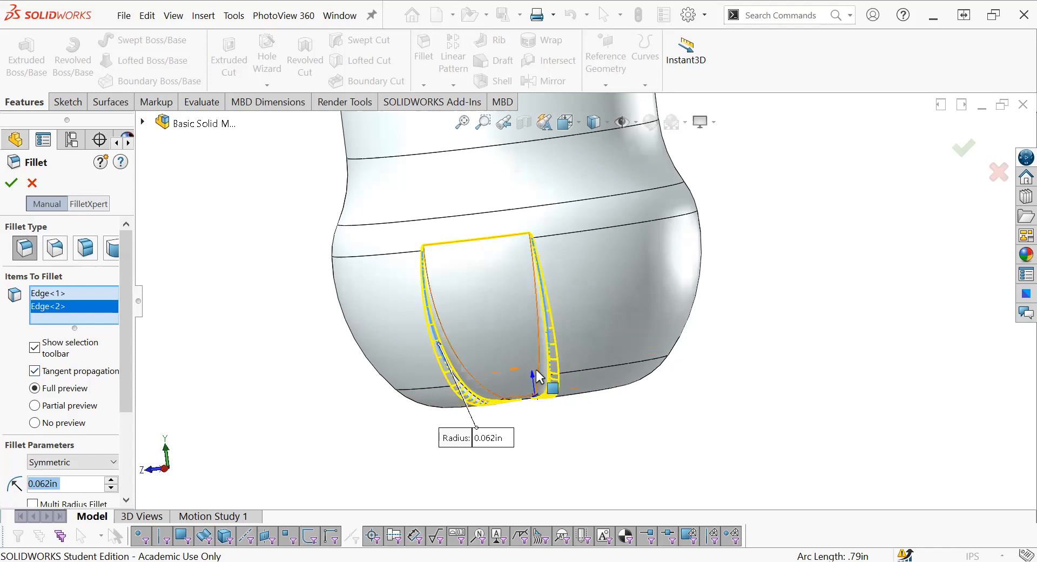
pyautogui.moveTo(129, 380); pyautogui.dragTo(131, 445)
pyautogui.moveTo(67, 379); pyautogui.dragTo(27, 380)
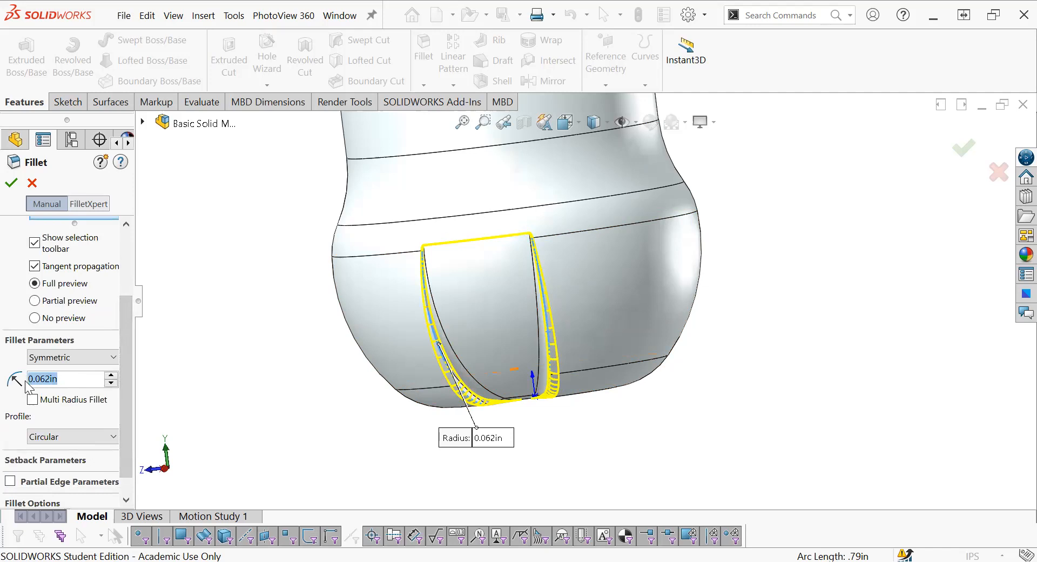
pyautogui.write('.')
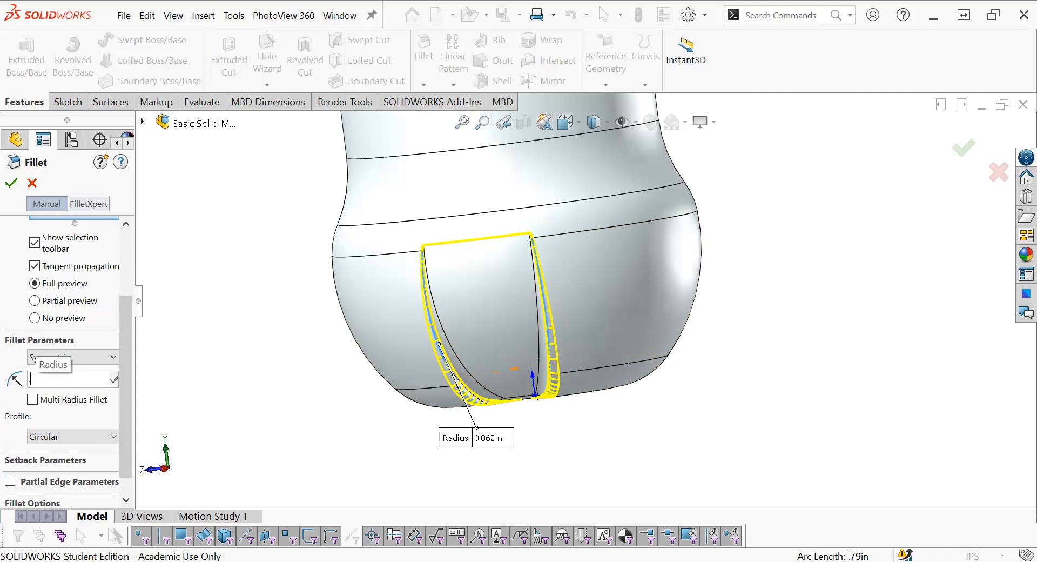
pyautogui.write('125')
pyautogui.press('Return')
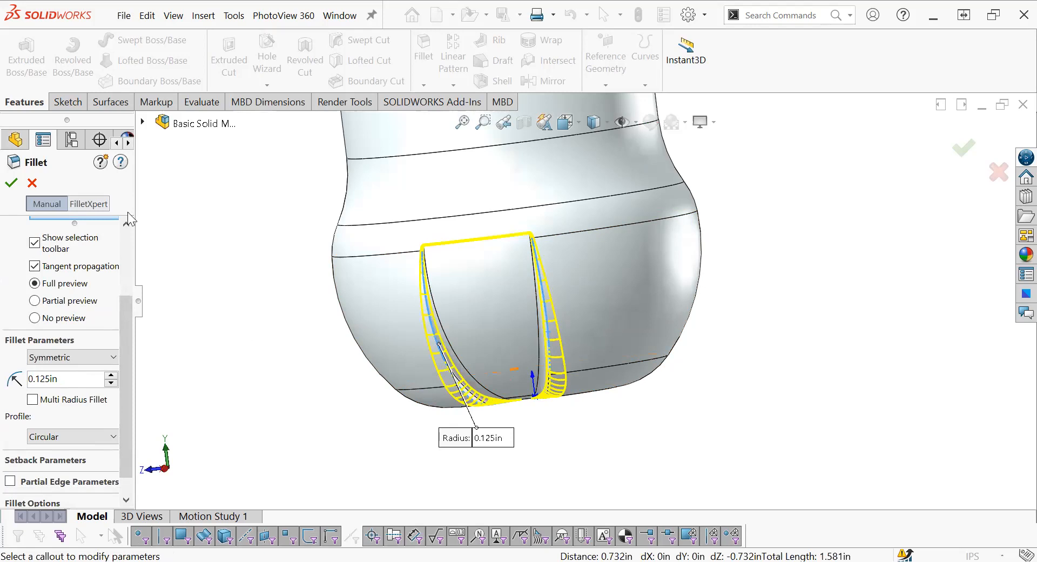
pyautogui.click(11, 182)
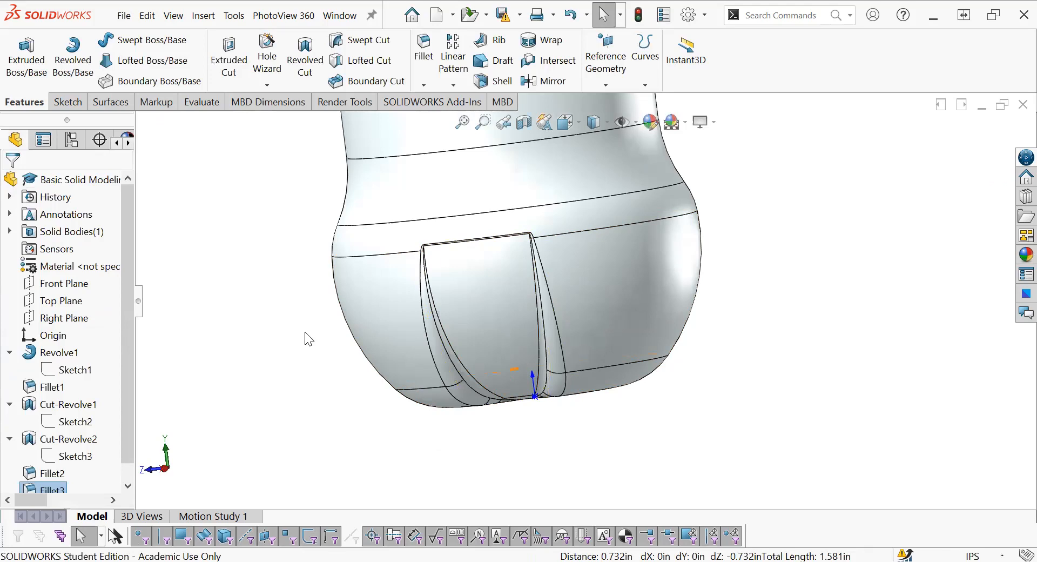
# Set up a circular pattern about the neck's top circular edge with 6 equally spaced instances over 360 degrees.
pyautogui.scroll(8, 486, 210)
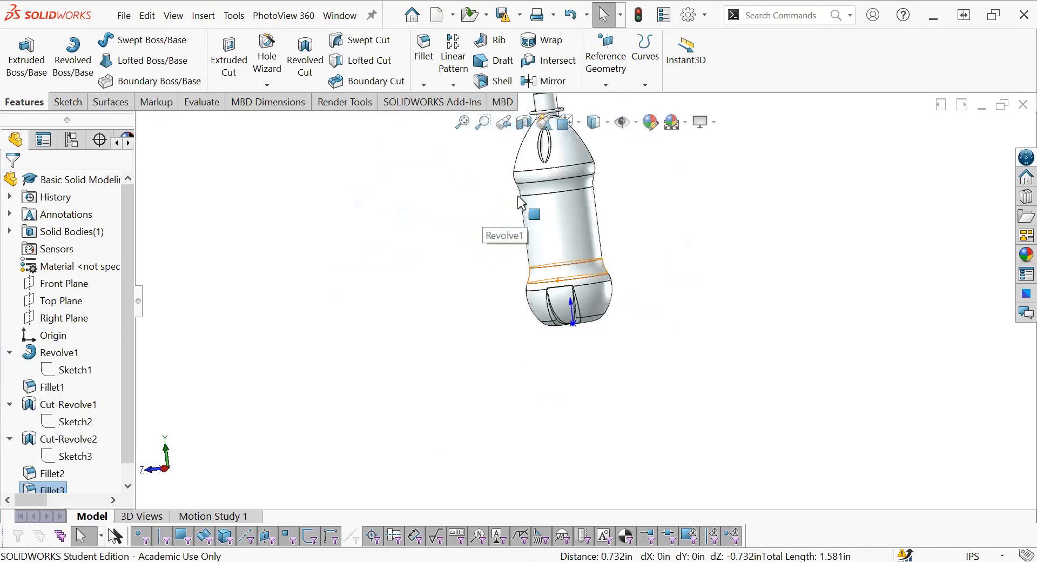
pyautogui.scroll(-6, 562, 189)
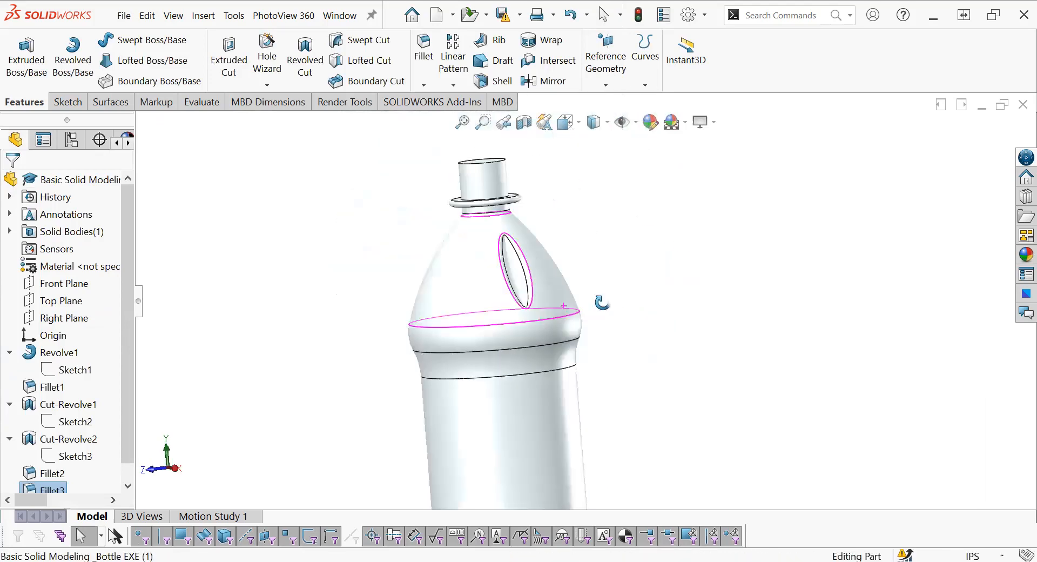
pyautogui.hotkey('ctrl', '7')
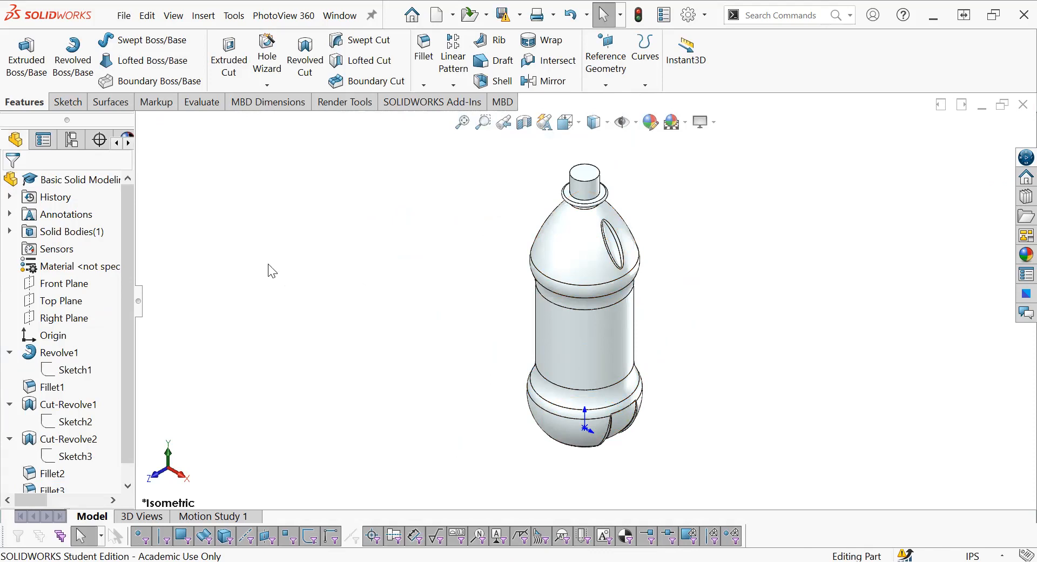
pyautogui.click(453, 85)
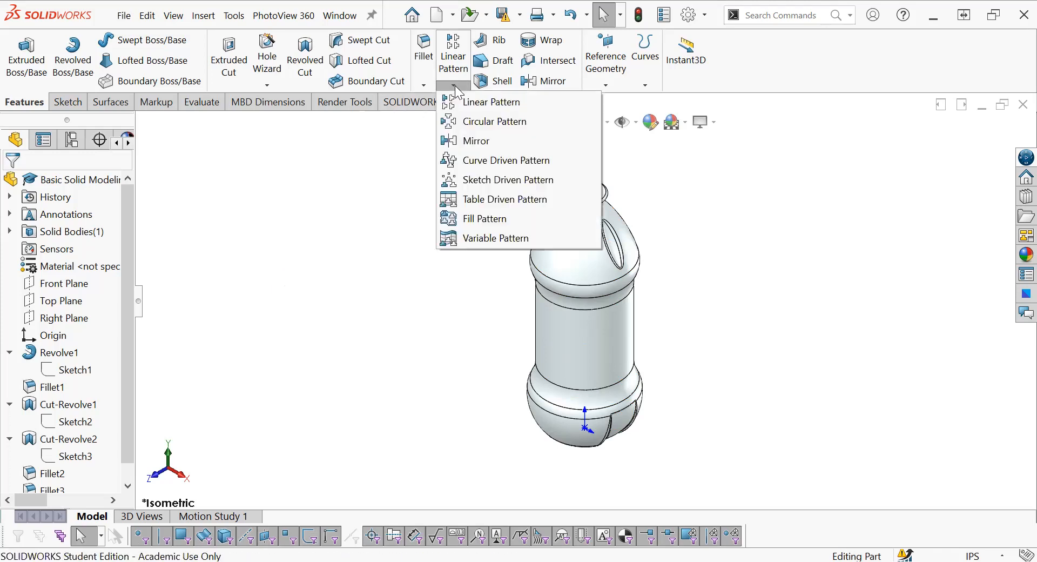
pyautogui.click(474, 122)
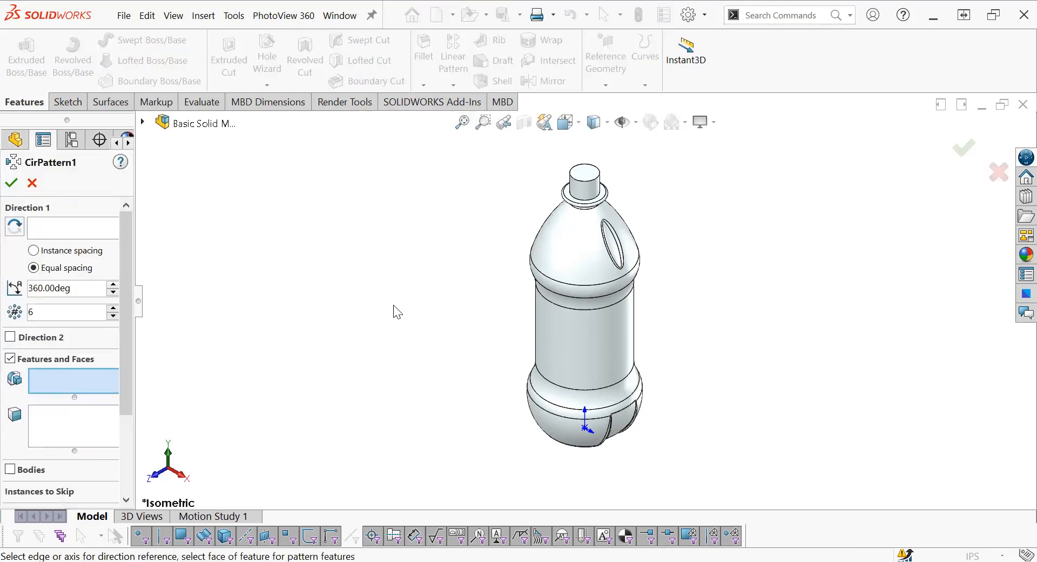
pyautogui.click(57, 224)
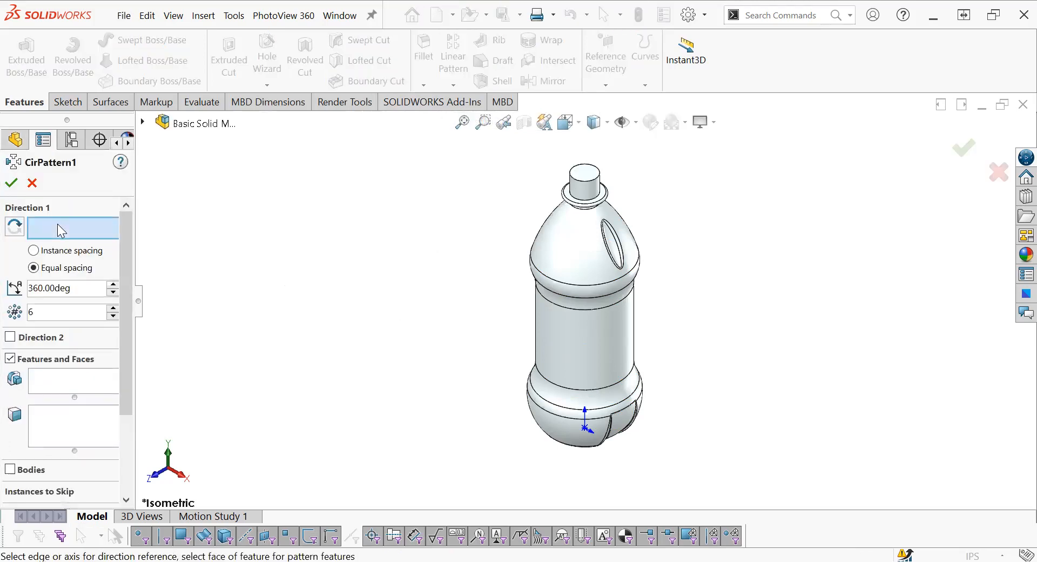
pyautogui.click(583, 181)
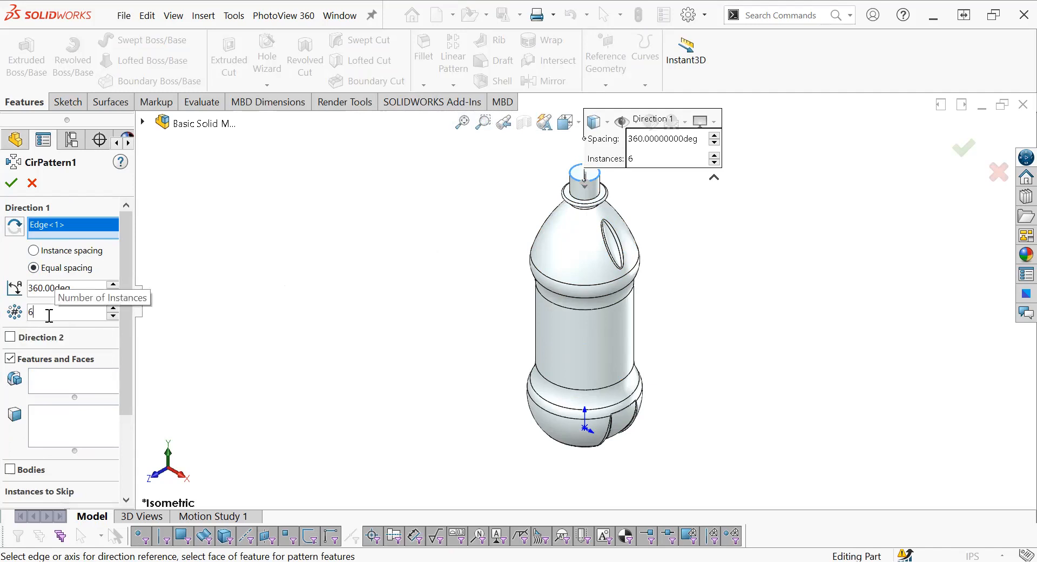
# Choose Cut-Revolve1, Cut-Revolve2, Fillet2 and Fillet3 as the features to pattern and create the circular pattern.
pyautogui.scroll(-3, 124, 326)
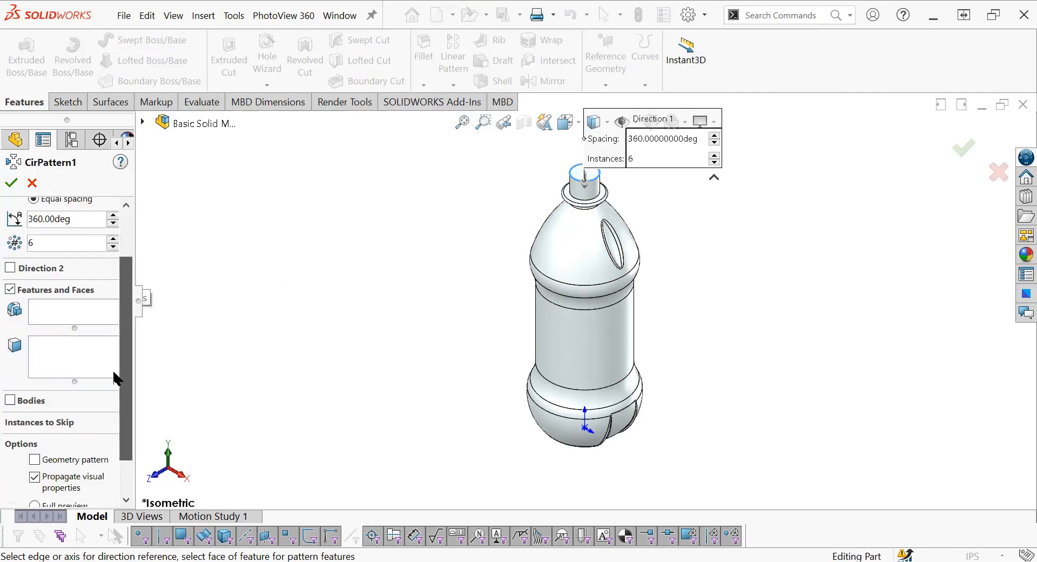
pyautogui.click(85, 318)
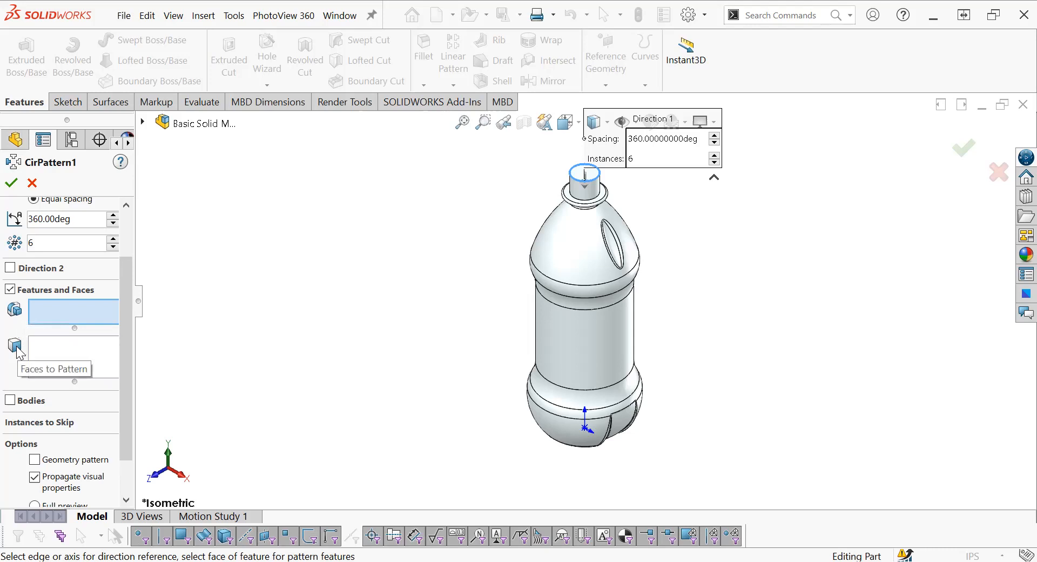
pyautogui.click(143, 122)
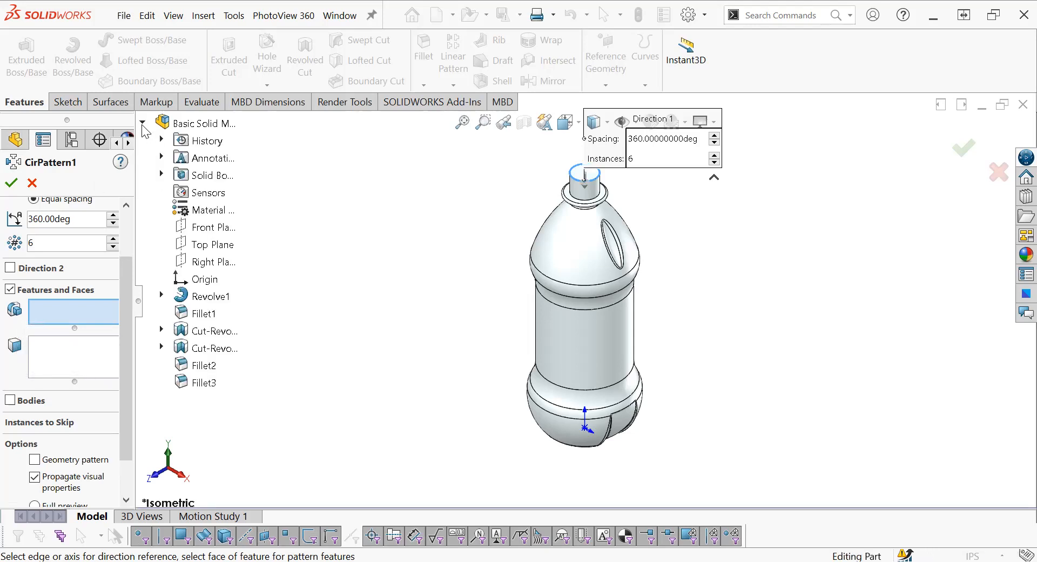
pyautogui.click(197, 331)
pyautogui.click(199, 348)
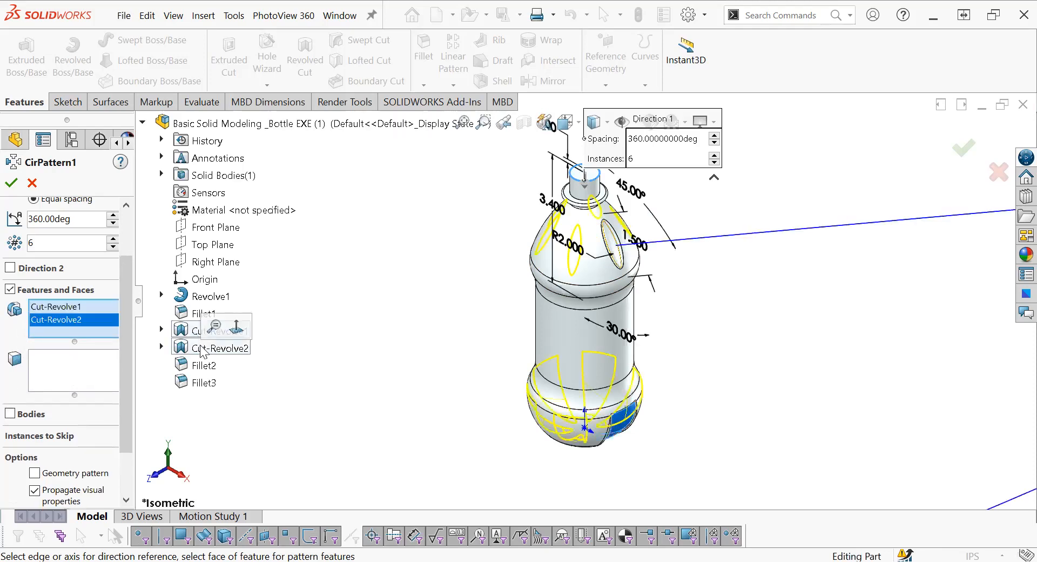
pyautogui.click(203, 365)
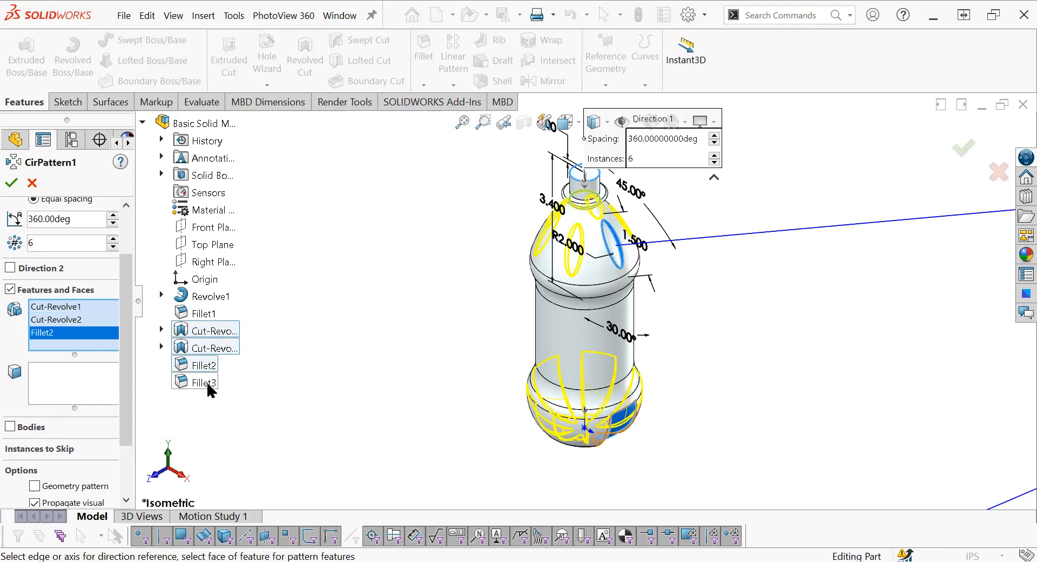
pyautogui.click(208, 383)
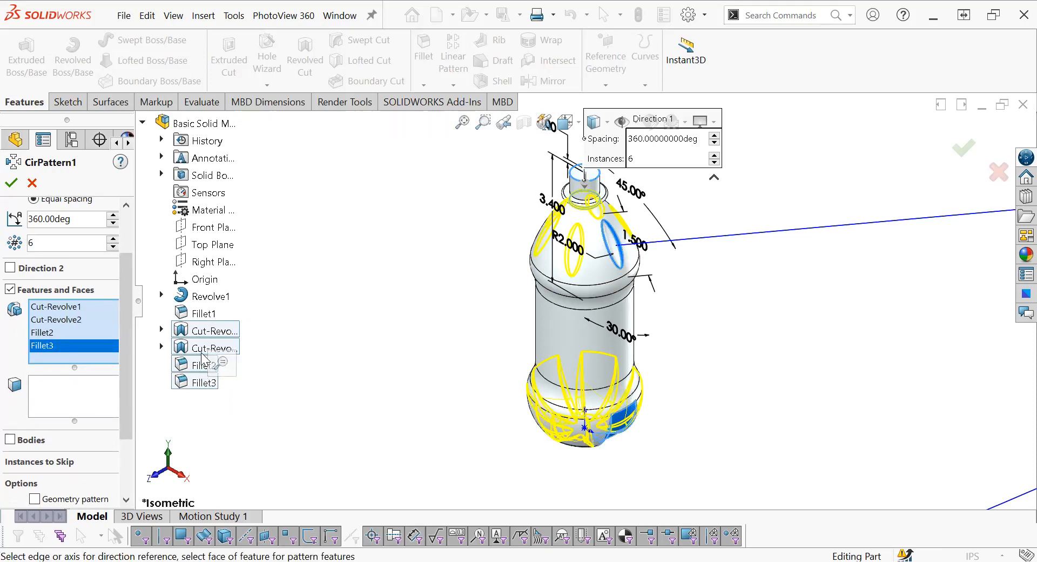
pyautogui.click(12, 183)
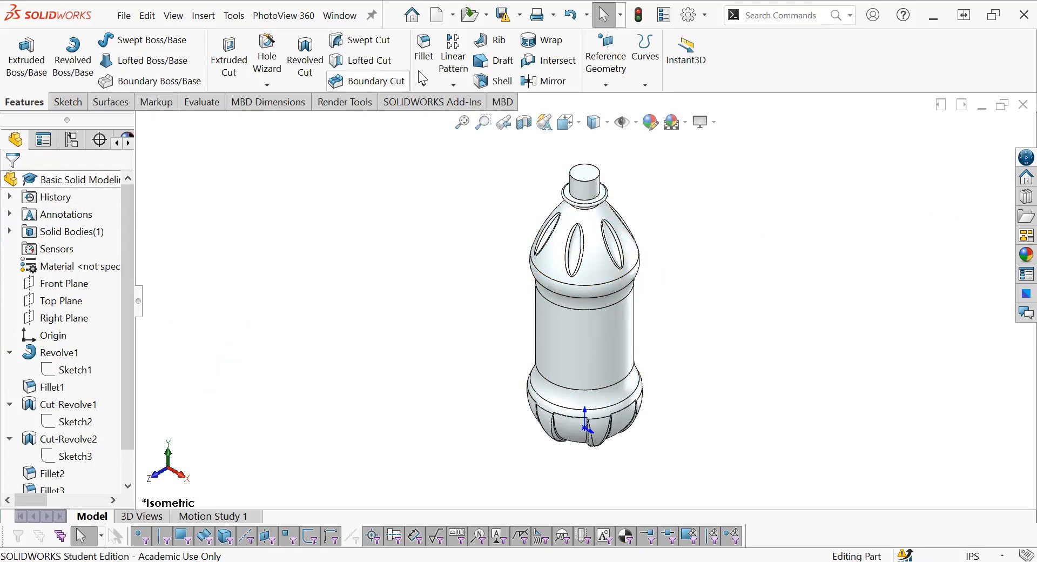
# Start a shell with a 0.025 in wall thickness and choose the neck's top circular face as the face to remove.
pyautogui.click(494, 81)
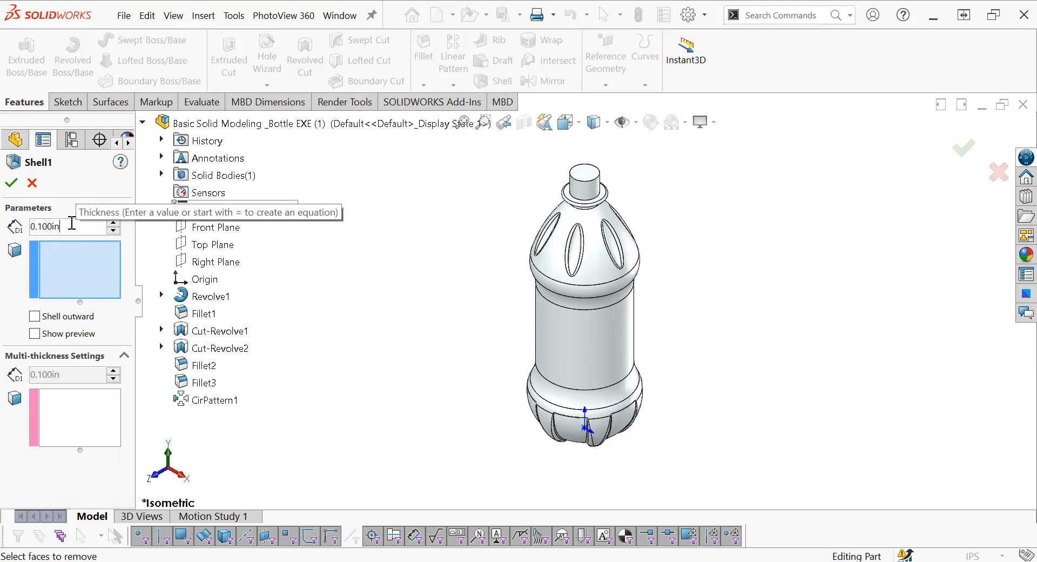
pyautogui.write('.')
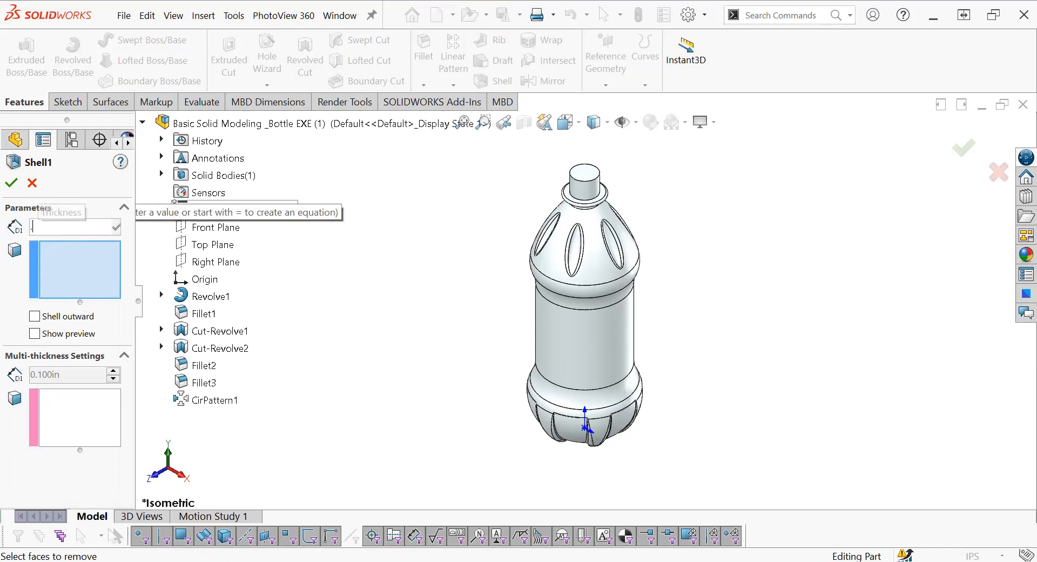
pyautogui.write('025')
pyautogui.click(64, 283)
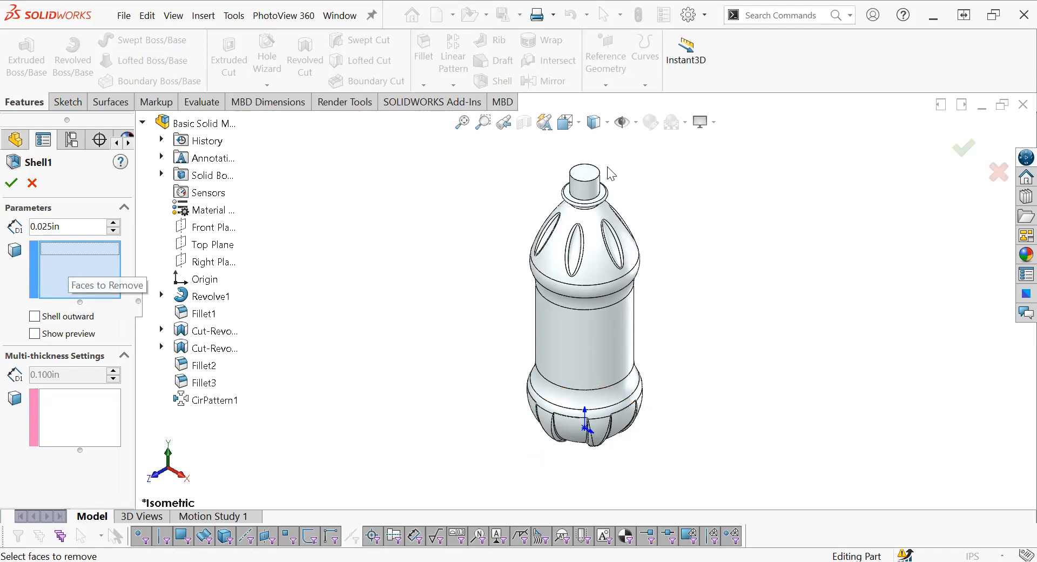
pyautogui.click(587, 173)
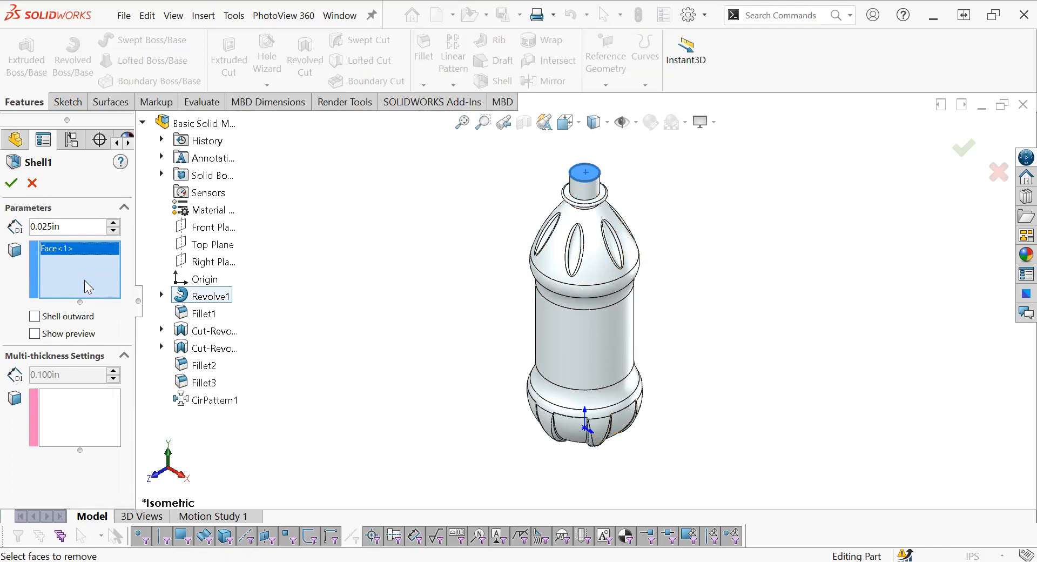
pyautogui.click(590, 194)
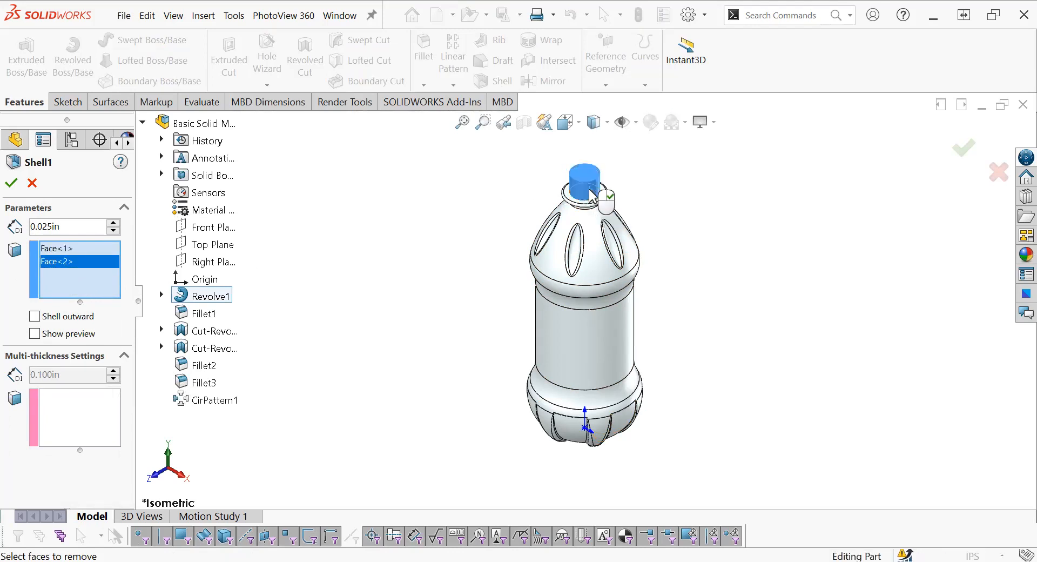
pyautogui.rightClick(56, 262)
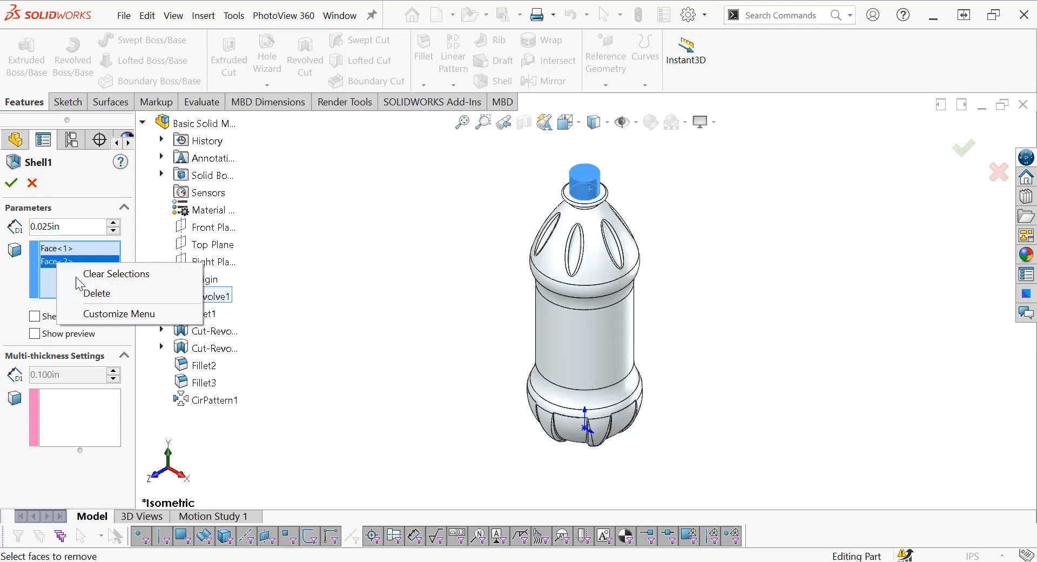
pyautogui.click(91, 294)
# Give the neck's outer cylindrical face a separate wall thickness of 0.05 in and create the shell.
pyautogui.click(90, 416)
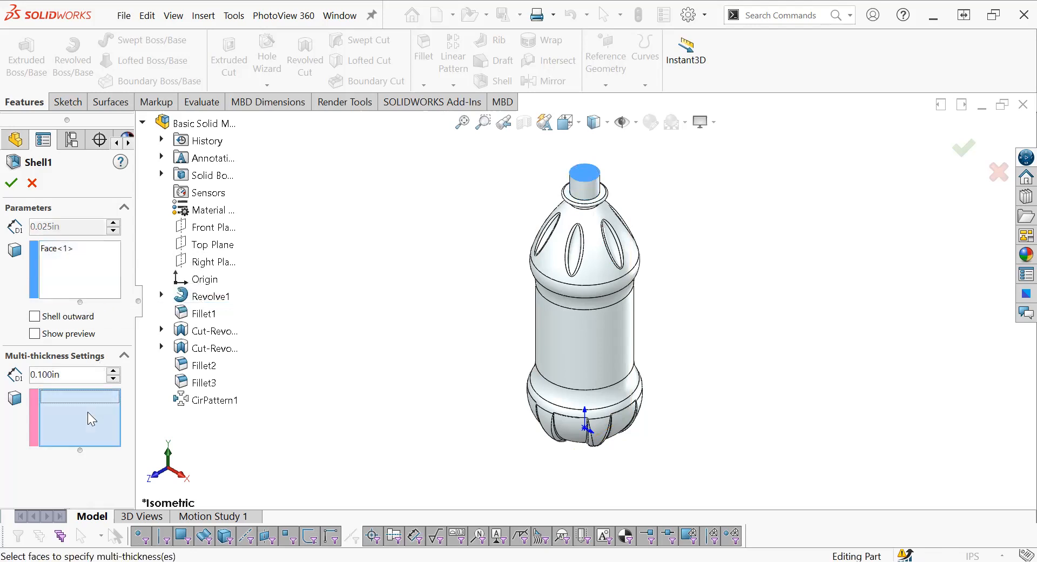
pyautogui.click(70, 253)
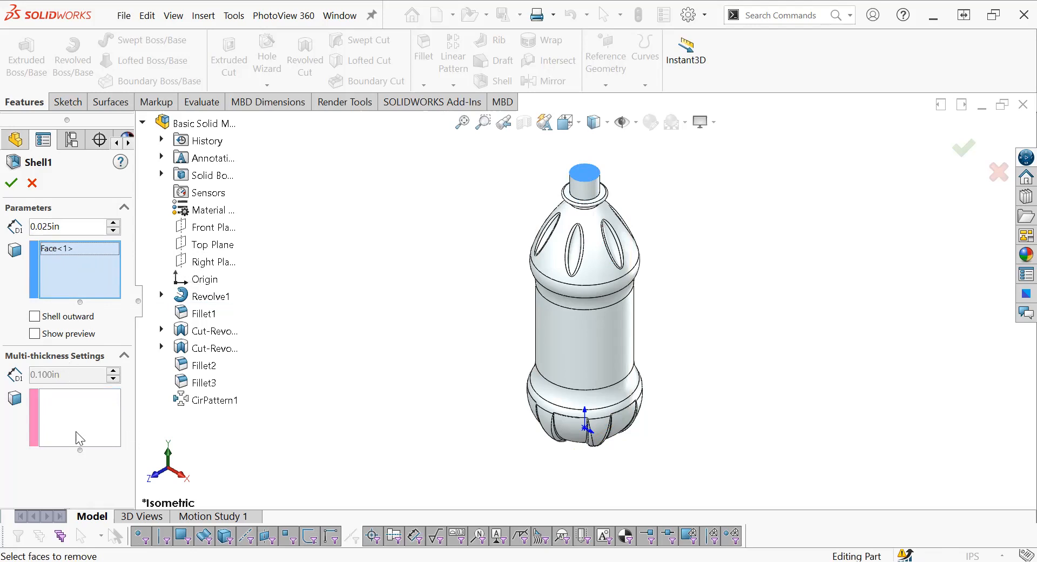
pyautogui.click(77, 413)
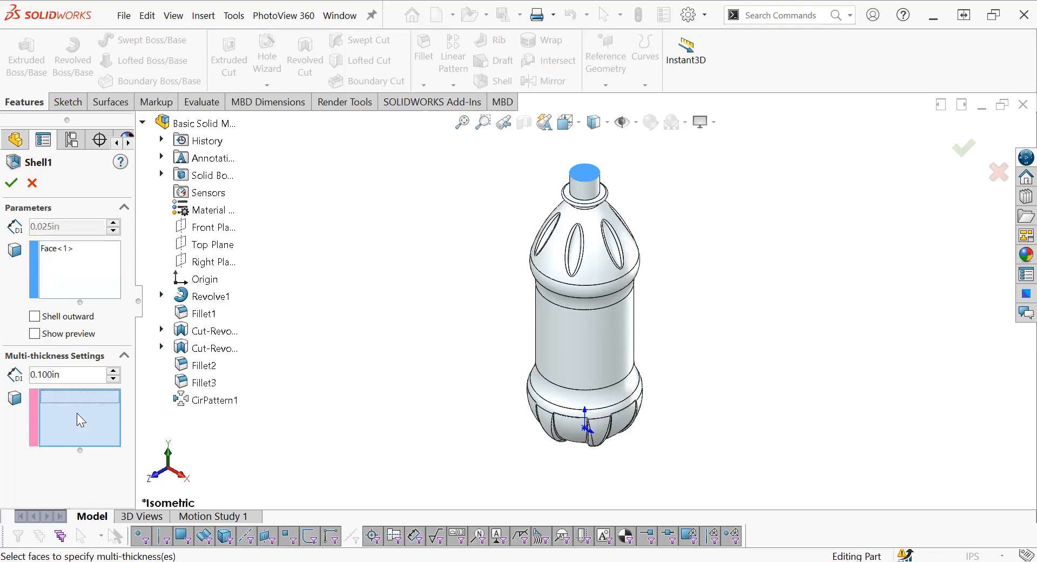
pyautogui.click(583, 197)
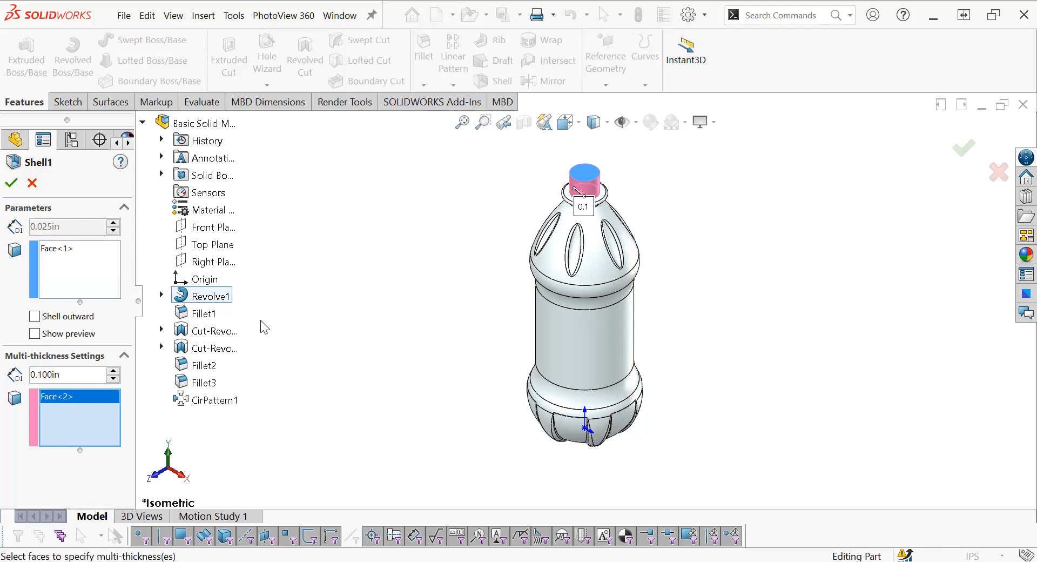
pyautogui.doubleClick(86, 373)
pyautogui.write('.05')
pyautogui.press('Return')
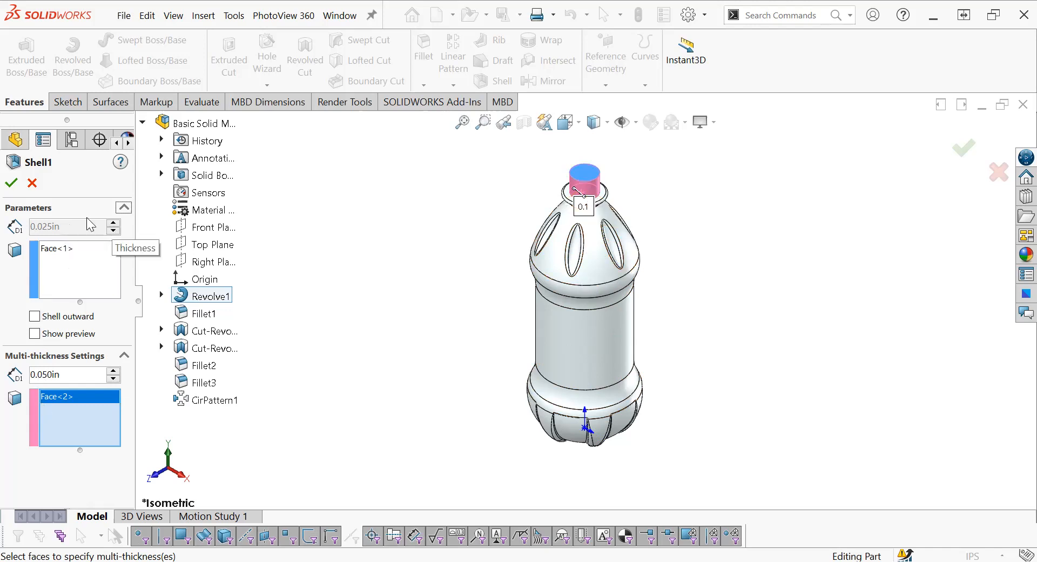
pyautogui.click(14, 185)
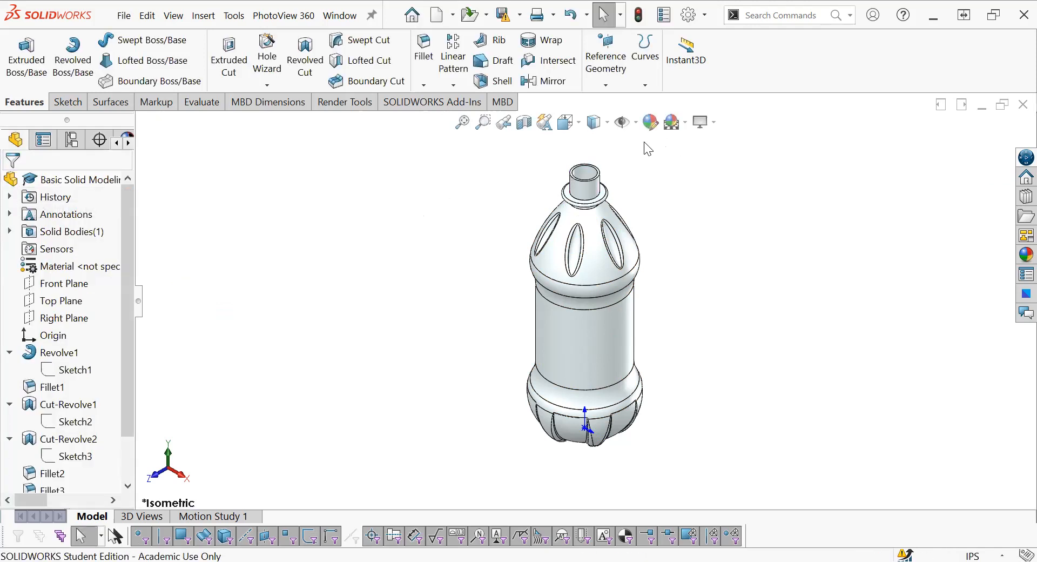
# Section the bottle along the Front Plane and examine the wall thickness at the neck and shoulder.
pyautogui.click(525, 125)
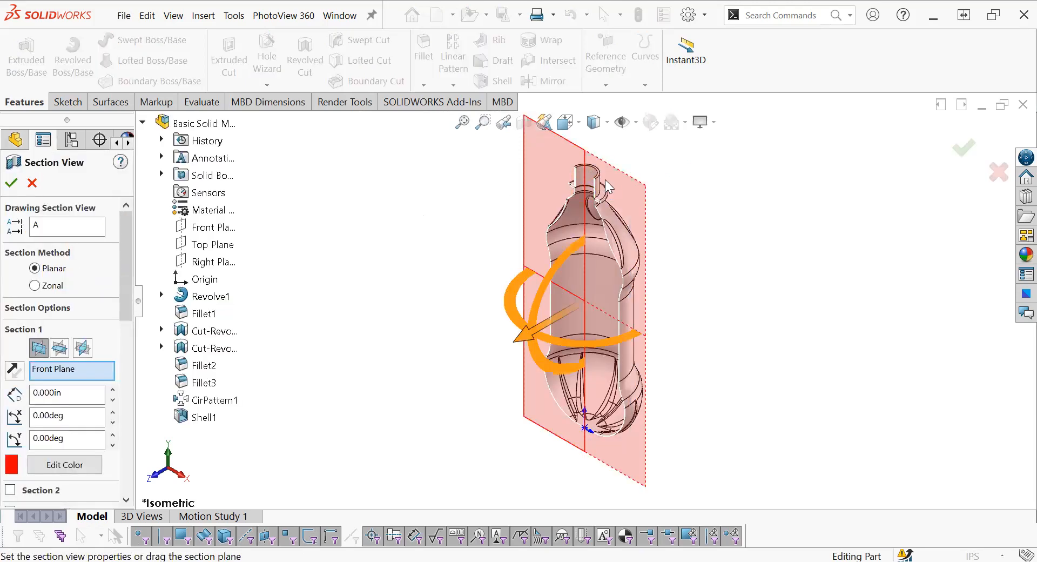
pyautogui.scroll(-6, 600, 186)
pyautogui.moveTo(576, 241); pyautogui.dragTo(626, 232, button='middle')
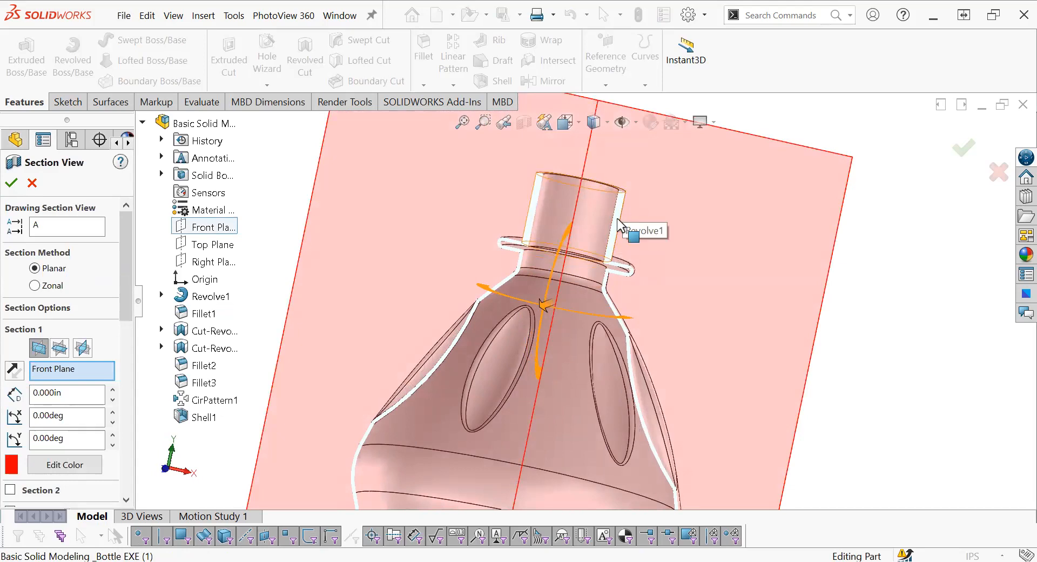
pyautogui.scroll(2, 598, 344)
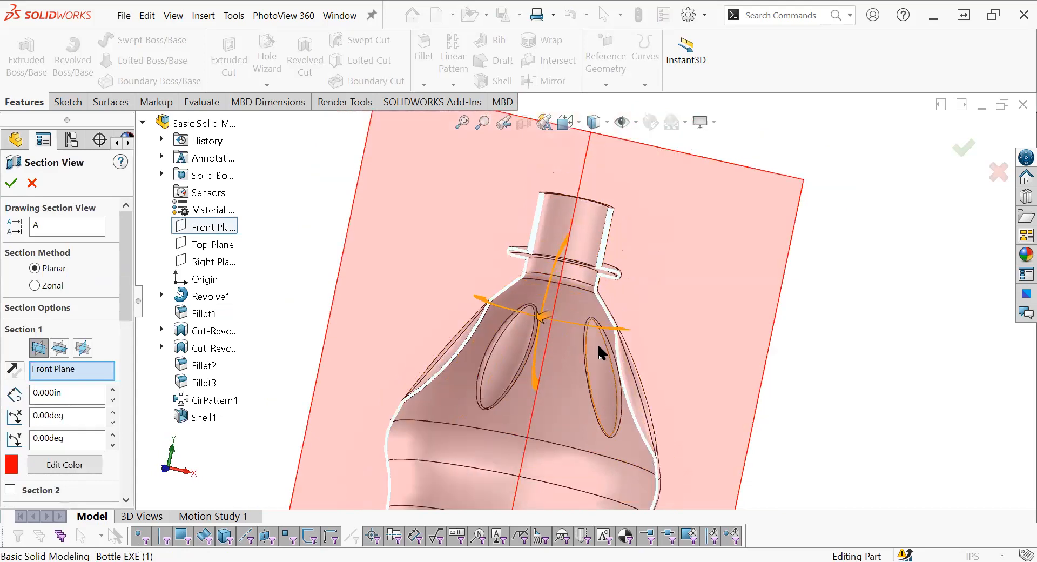
pyautogui.scroll(2, 597, 357)
pyautogui.scroll(-2, 592, 254)
pyautogui.scroll(-2, 606, 141)
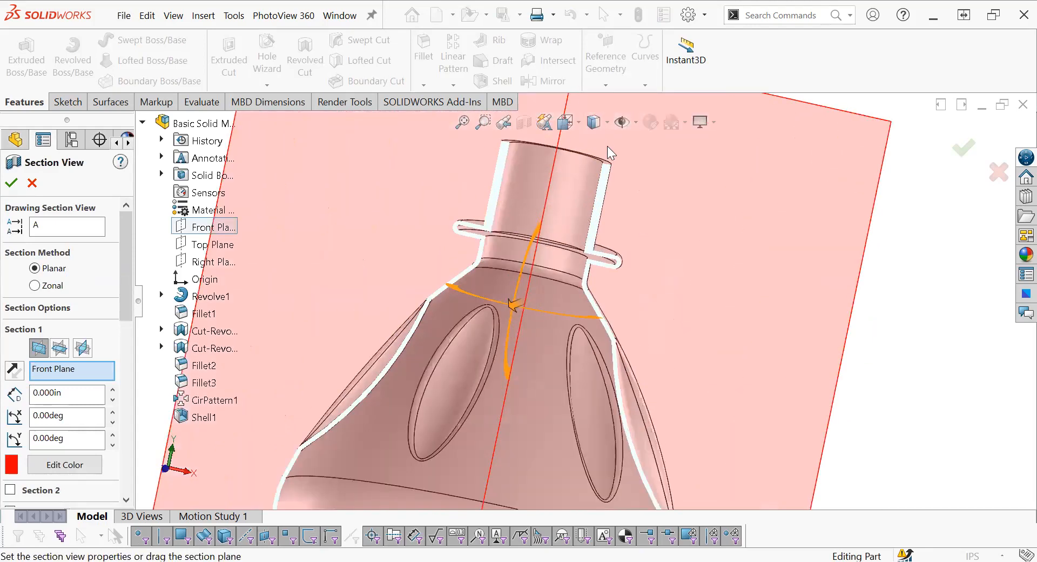
pyautogui.scroll(-2, 607, 145)
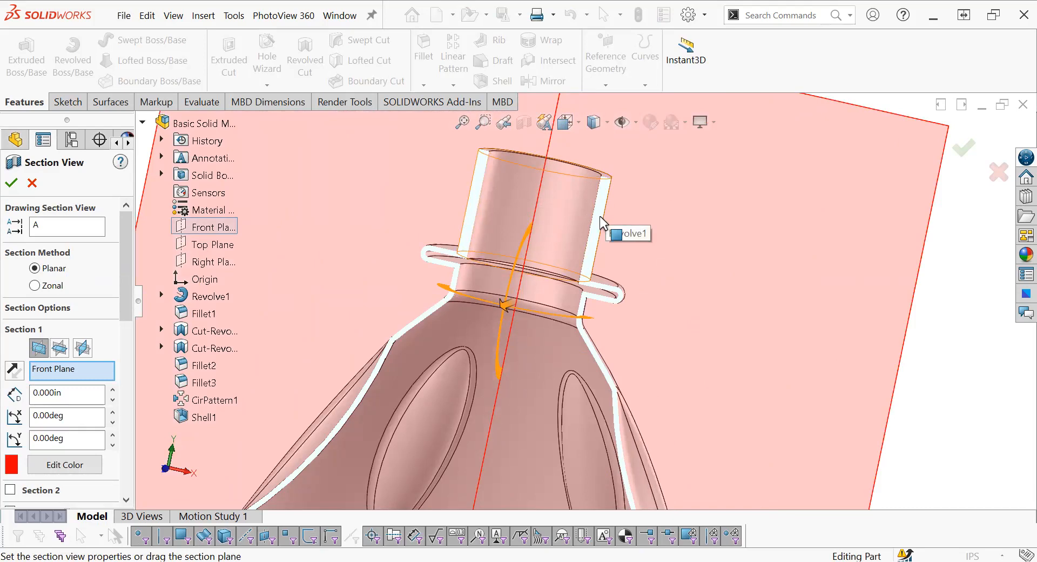
pyautogui.scroll(2, 604, 339)
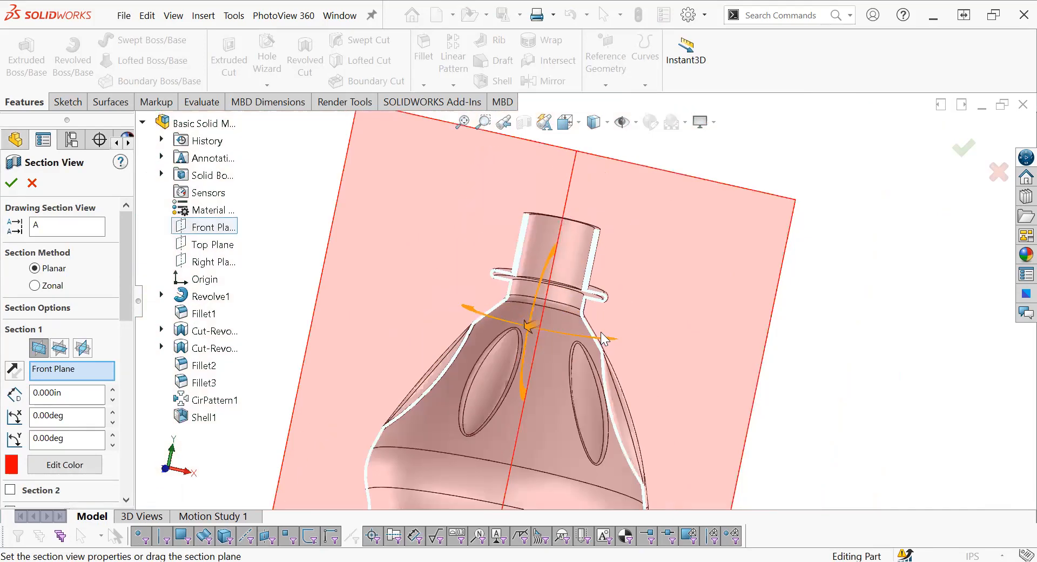
pyautogui.scroll(3, 604, 339)
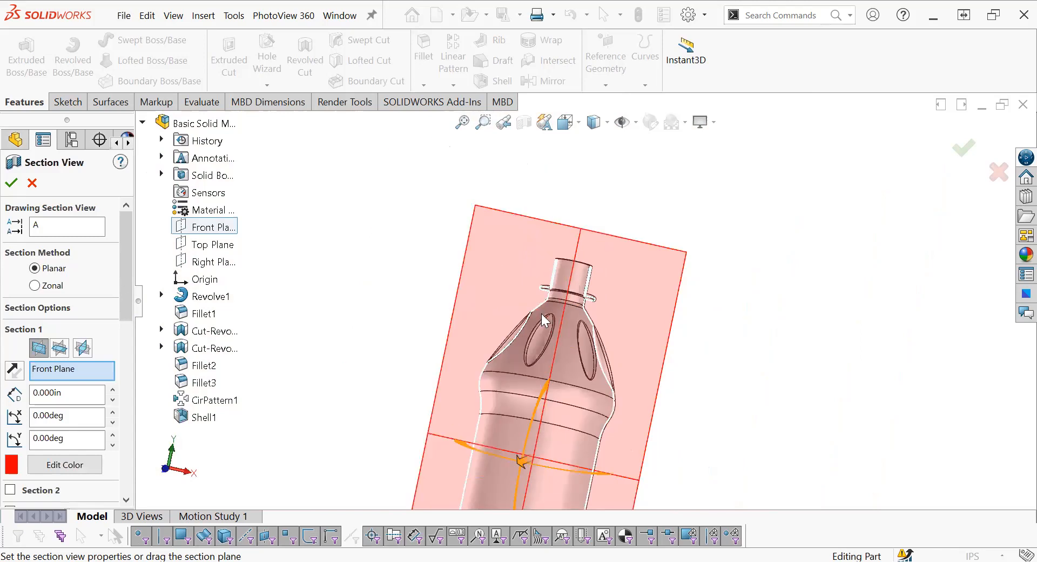
pyautogui.click(9, 185)
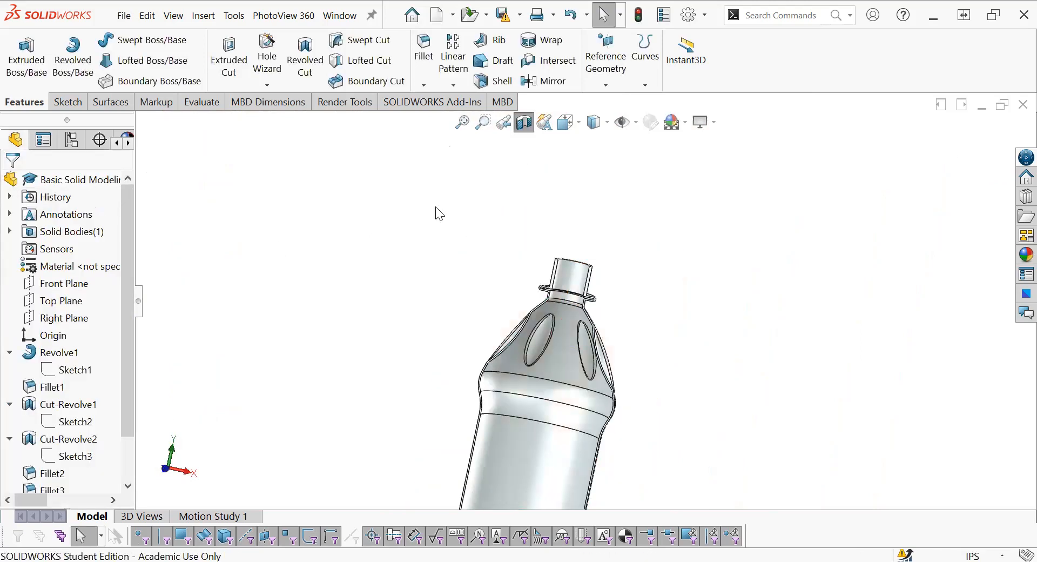
# Look over the sectioned bottle, and turn off the section view to show the whole body.
pyautogui.scroll(3, 595, 300)
pyautogui.scroll(-4, 539, 234)
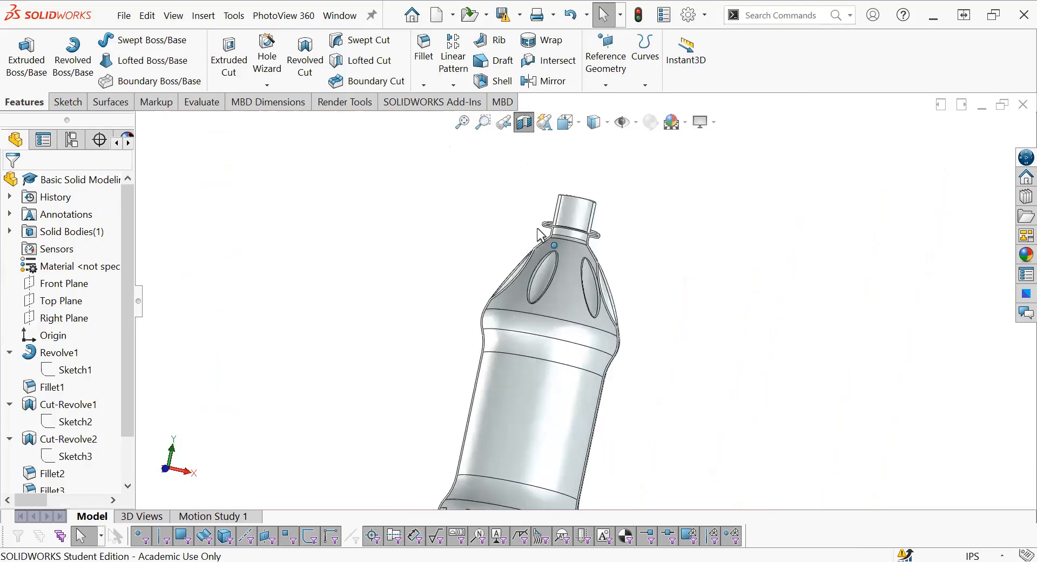
pyautogui.click(521, 120)
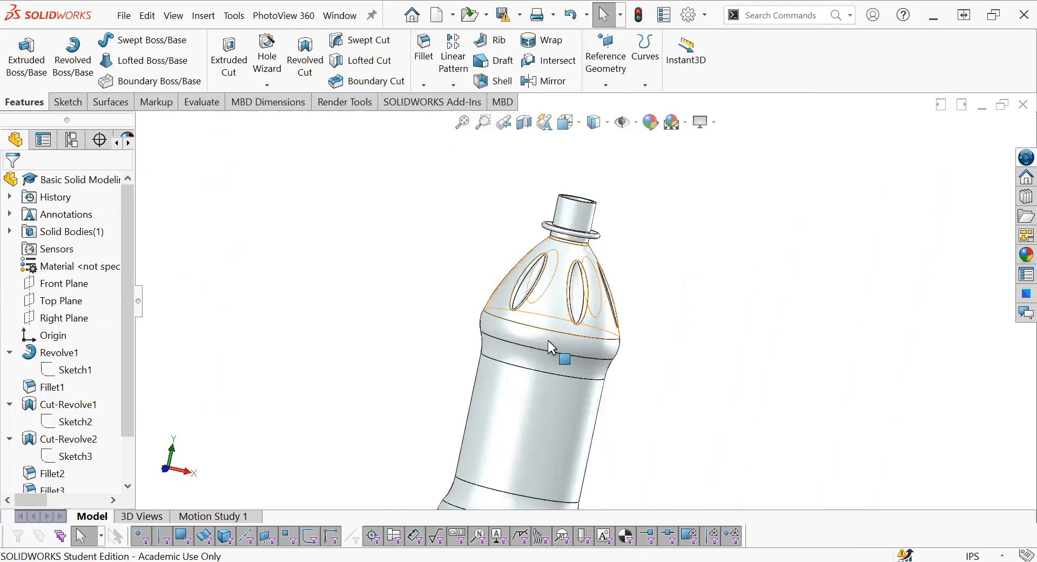
pyautogui.scroll(3, 565, 332)
pyautogui.scroll(-2, 571, 359)
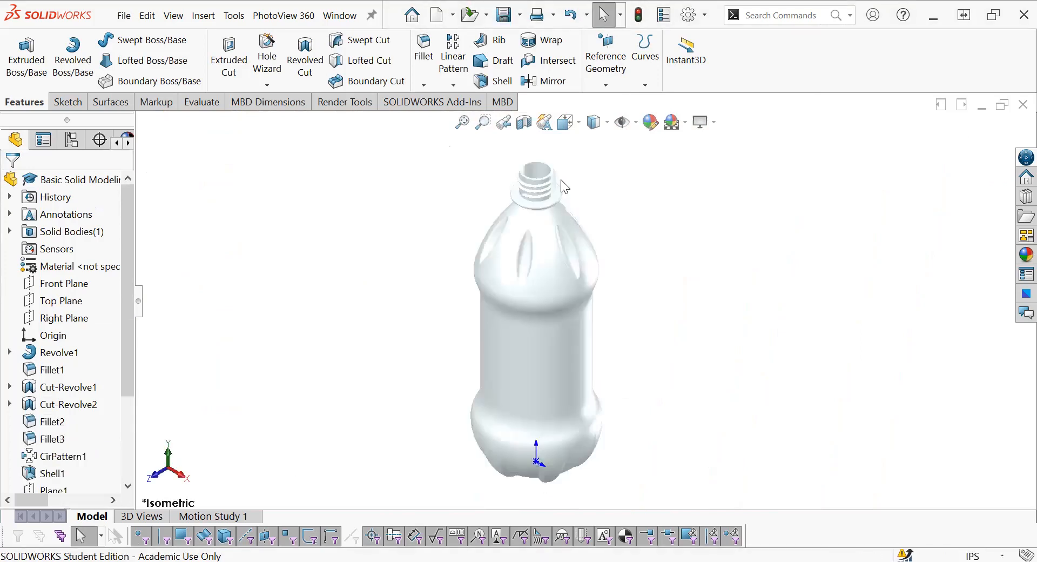
# Examine how the neck thread's path is built from Plane1, the circle in Sketch4 and Helix/Spiral1.
pyautogui.scroll(-5, 561, 179)
pyautogui.scroll(-2, 545, 191)
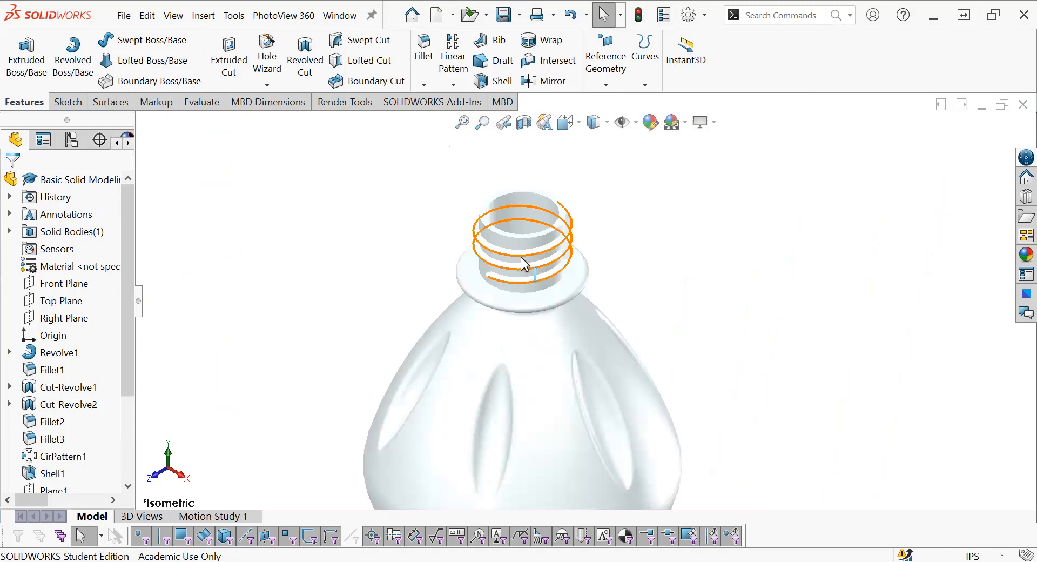
pyautogui.scroll(-3, 59, 434)
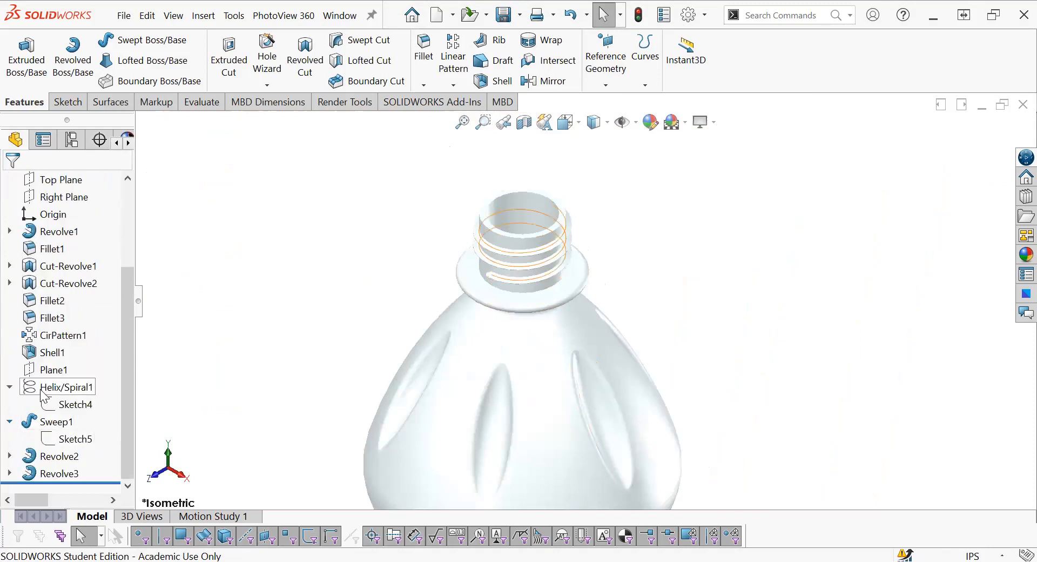
pyautogui.click(48, 371)
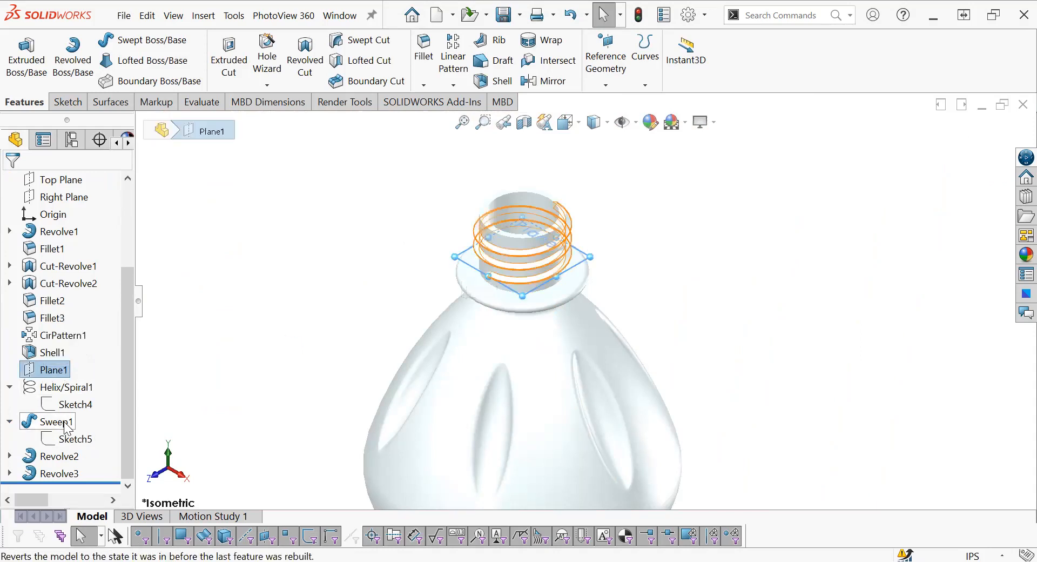
pyautogui.click(65, 389)
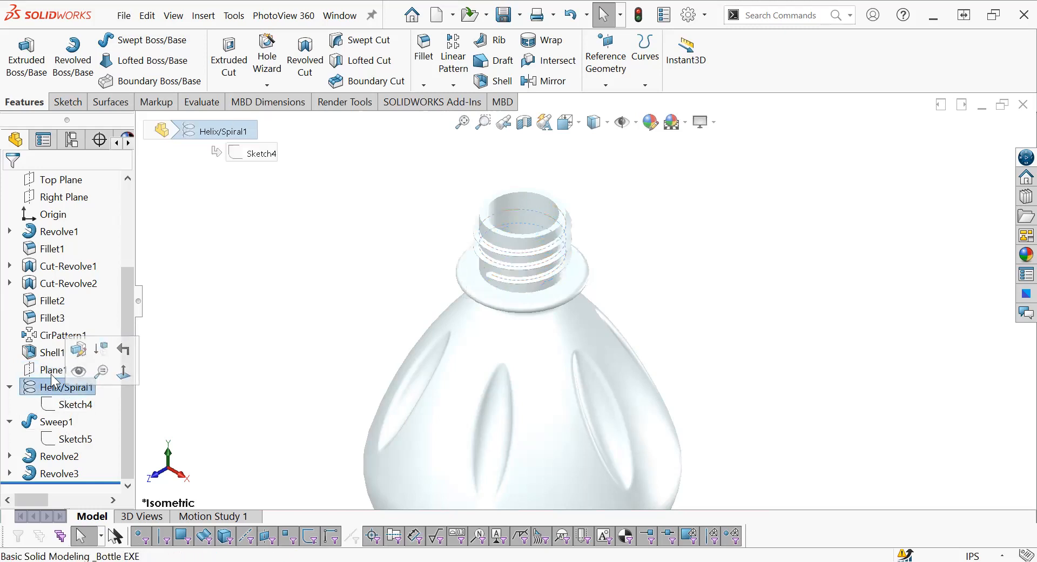
pyautogui.click(57, 407)
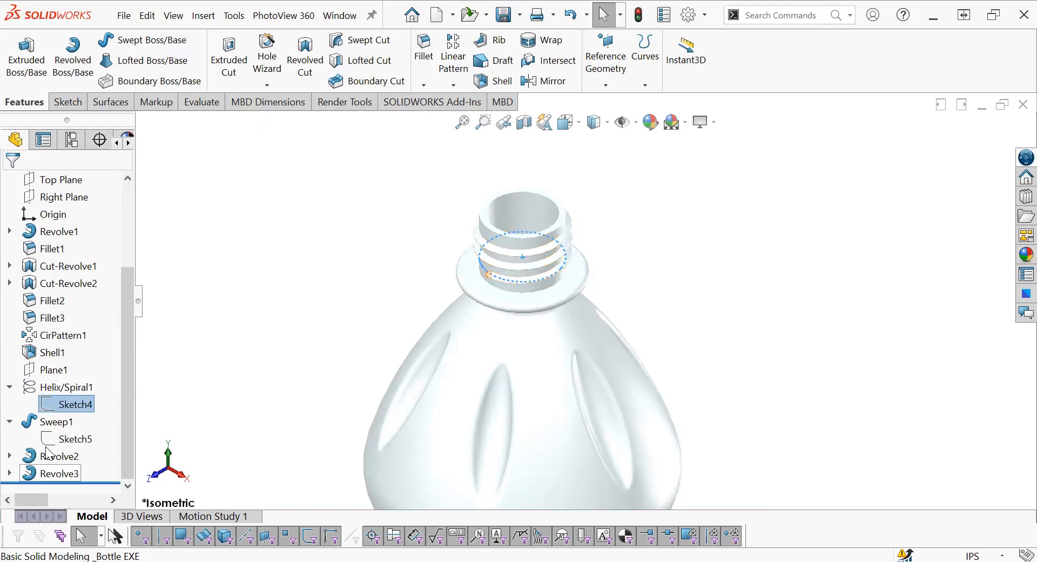
pyautogui.click(52, 388)
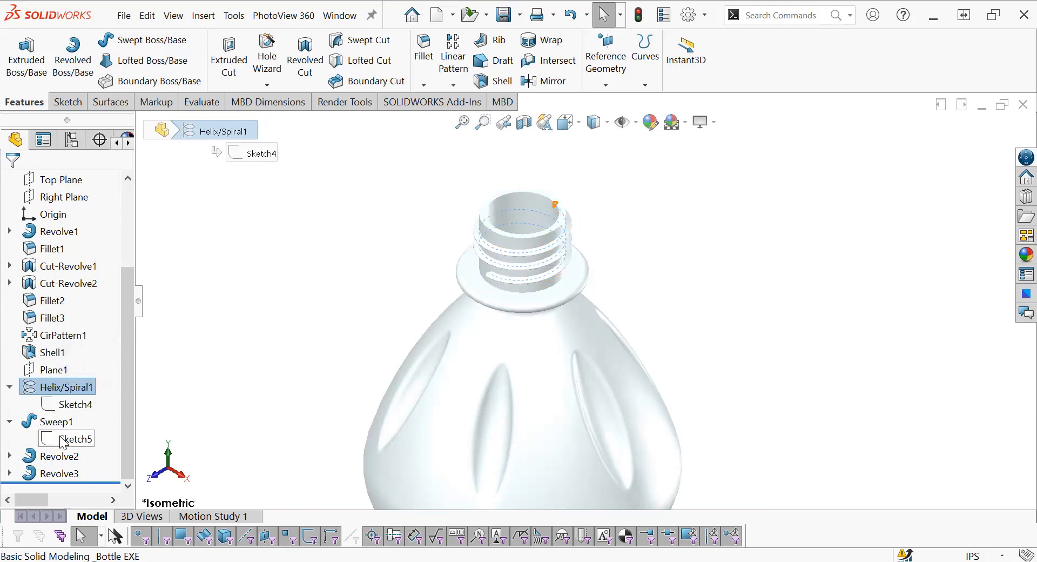
# Inspect the thread profile in Sketch5 and how Sweep1 carries it along the helix around the neck.
pyautogui.click(62, 439)
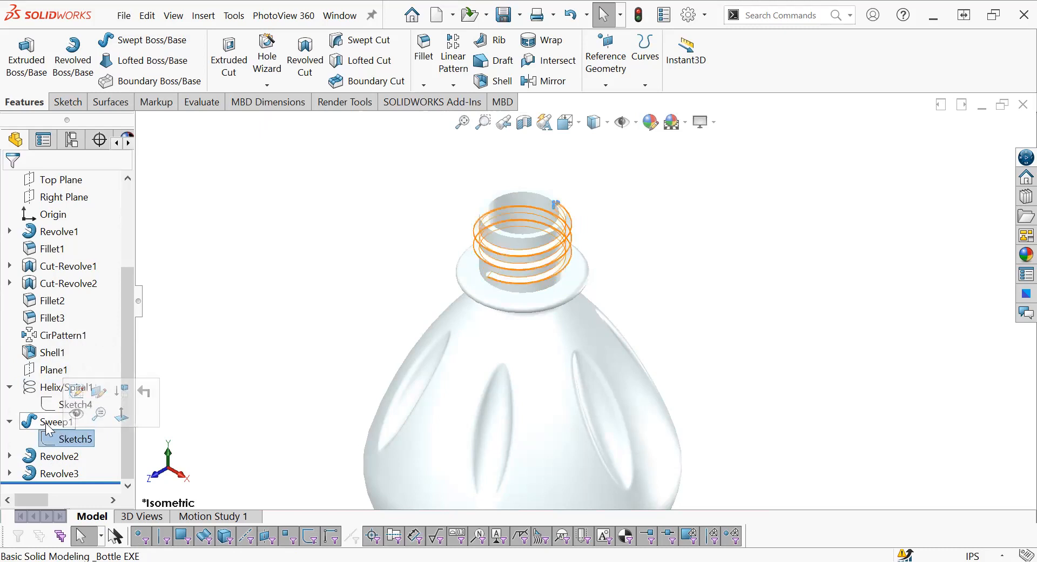
pyautogui.click(54, 421)
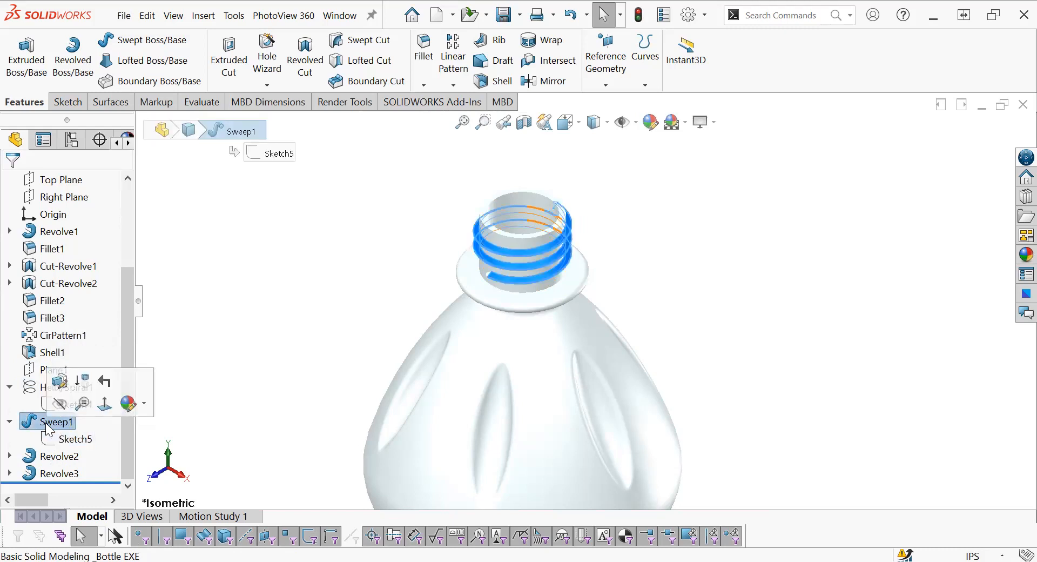
pyautogui.click(69, 439)
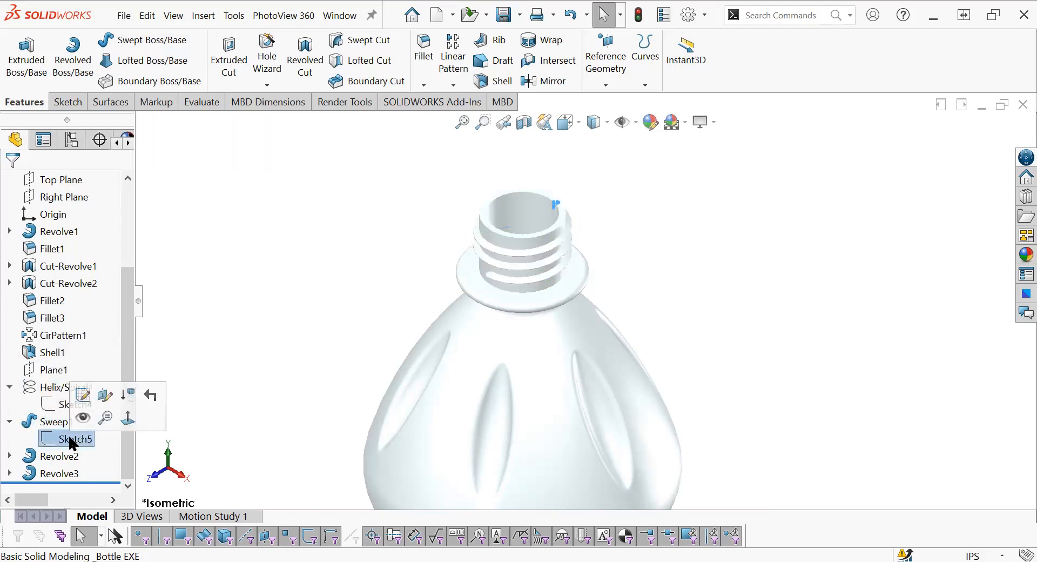
pyautogui.scroll(-2, 583, 205)
pyautogui.scroll(-2, 563, 229)
pyautogui.moveTo(525, 287); pyautogui.dragTo(602, 290, button='middle')
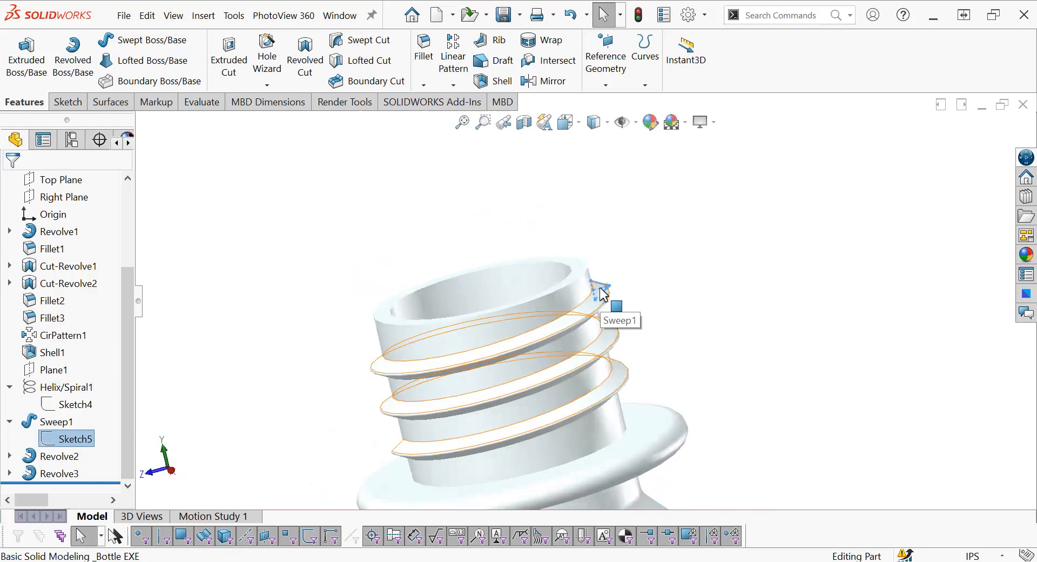
pyautogui.click(77, 392)
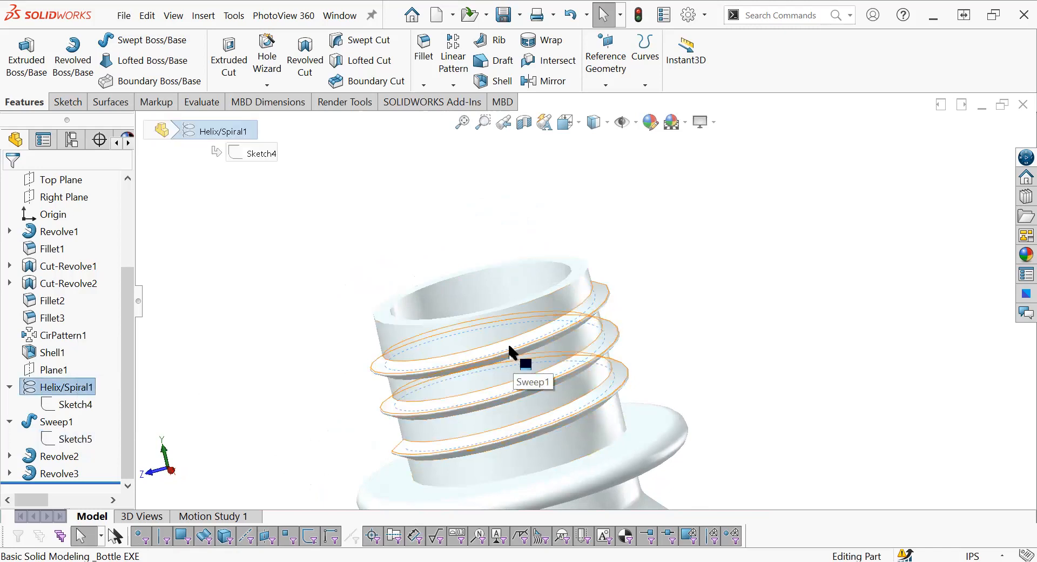
pyautogui.click(63, 424)
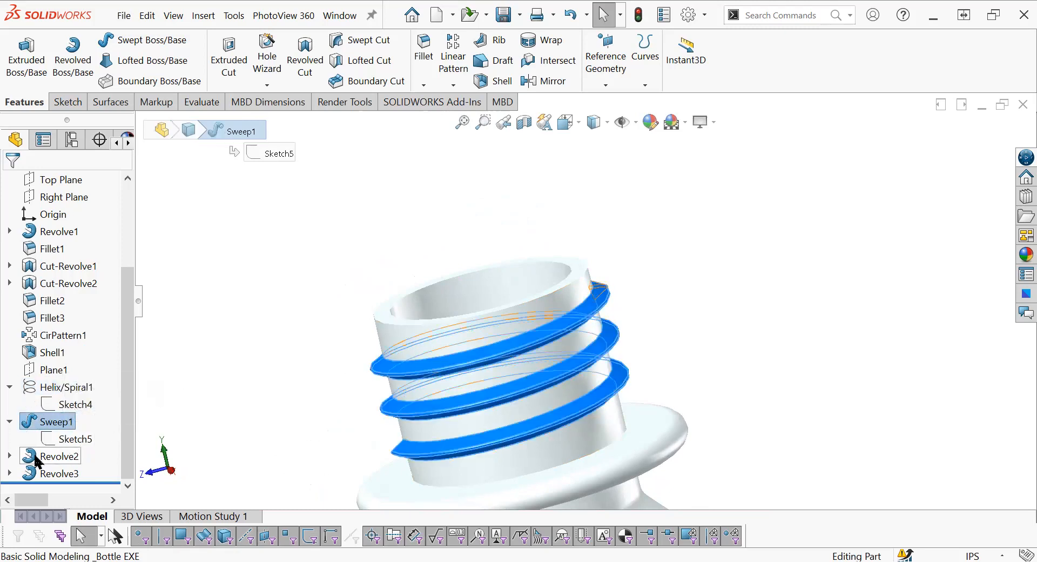
# Inspect Revolve2 and Revolve3 at the neck thread's ends, and collapse the Sweep1 and Helix/Spiral1 entries.
pyautogui.click(46, 459)
pyautogui.click(42, 473)
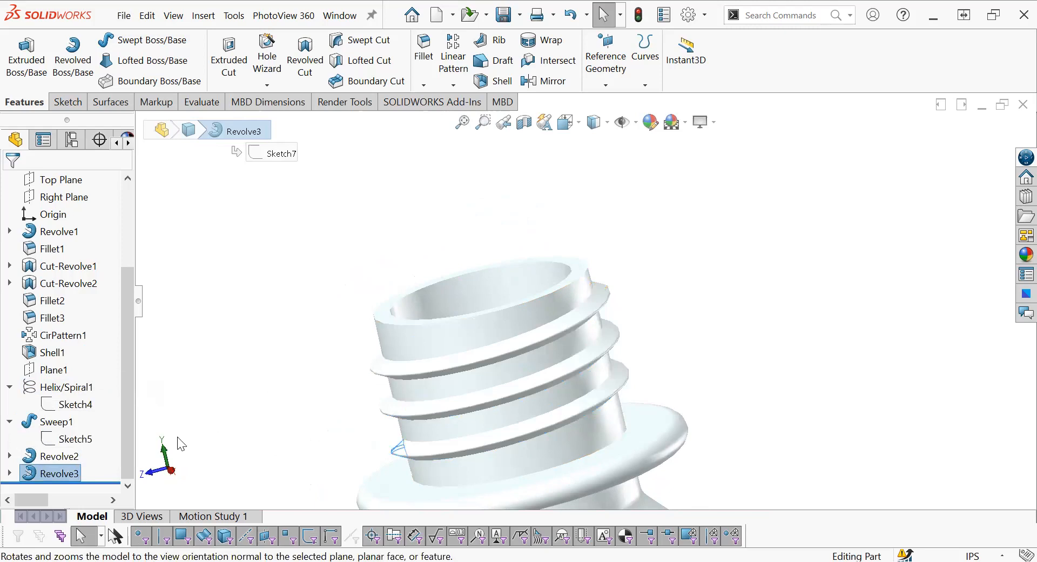
pyautogui.click(10, 421)
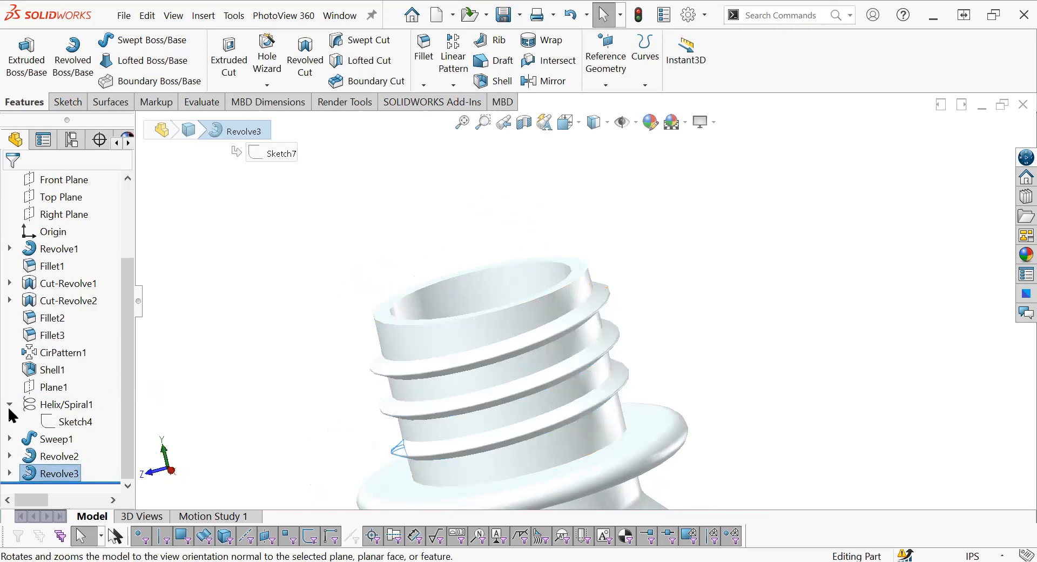
pyautogui.click(9, 403)
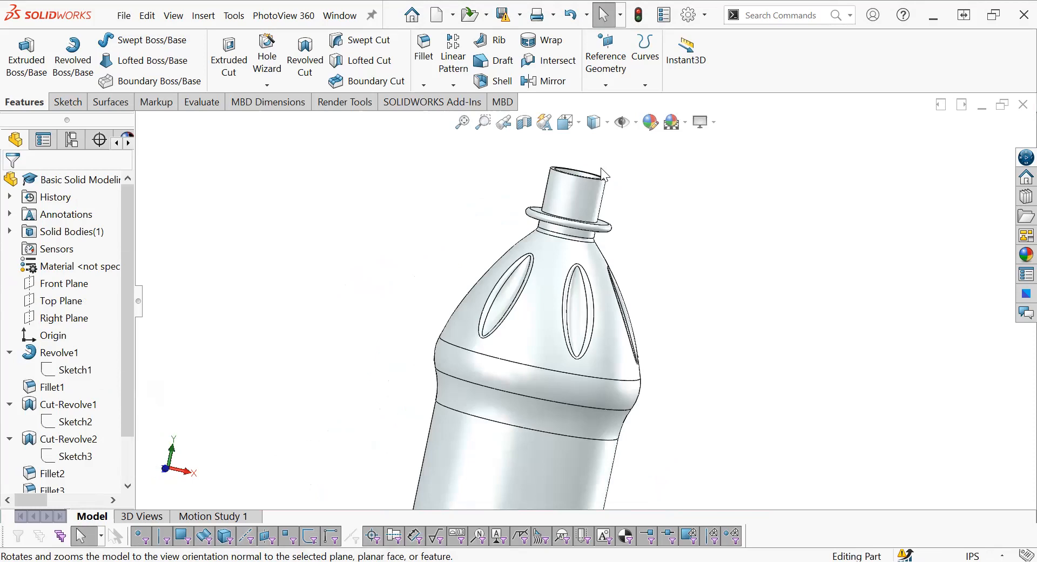
# Create a reference plane offset 0.4 in from the neck's top rim face, with the offset flipped downward.
pyautogui.moveTo(637, 160); pyautogui.dragTo(601, 215, button='middle')
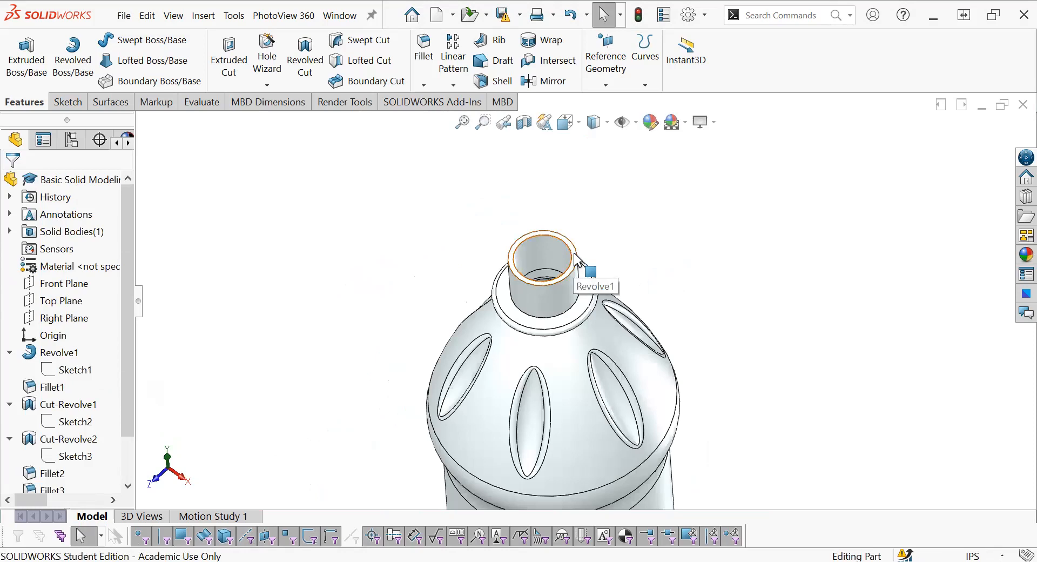
pyautogui.click(605, 78)
pyautogui.click(615, 106)
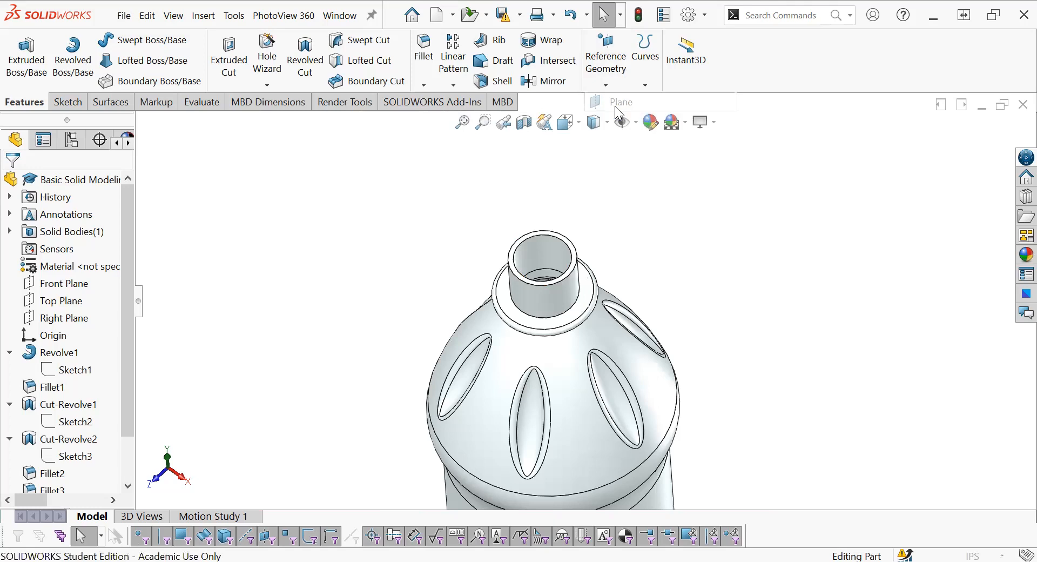
pyautogui.scroll(-2, 594, 208)
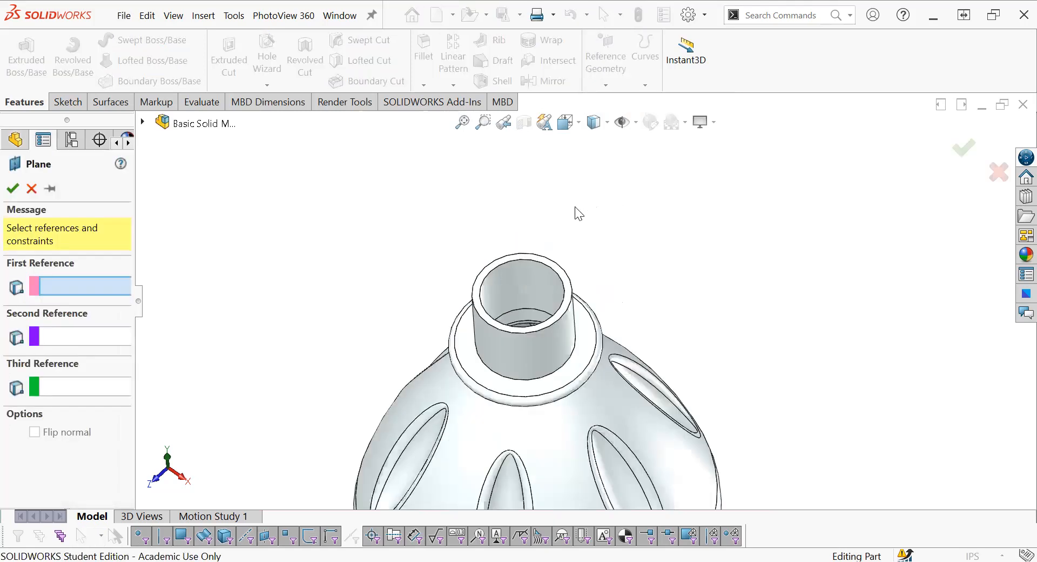
pyautogui.click(553, 265)
pyautogui.click(65, 387)
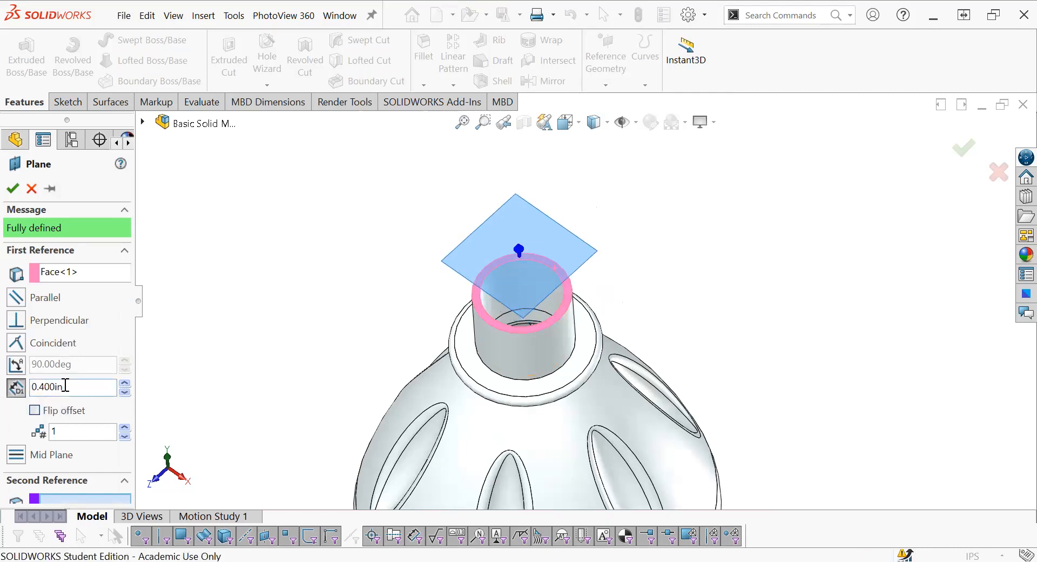
pyautogui.moveTo(567, 324); pyautogui.dragTo(548, 249, button='middle')
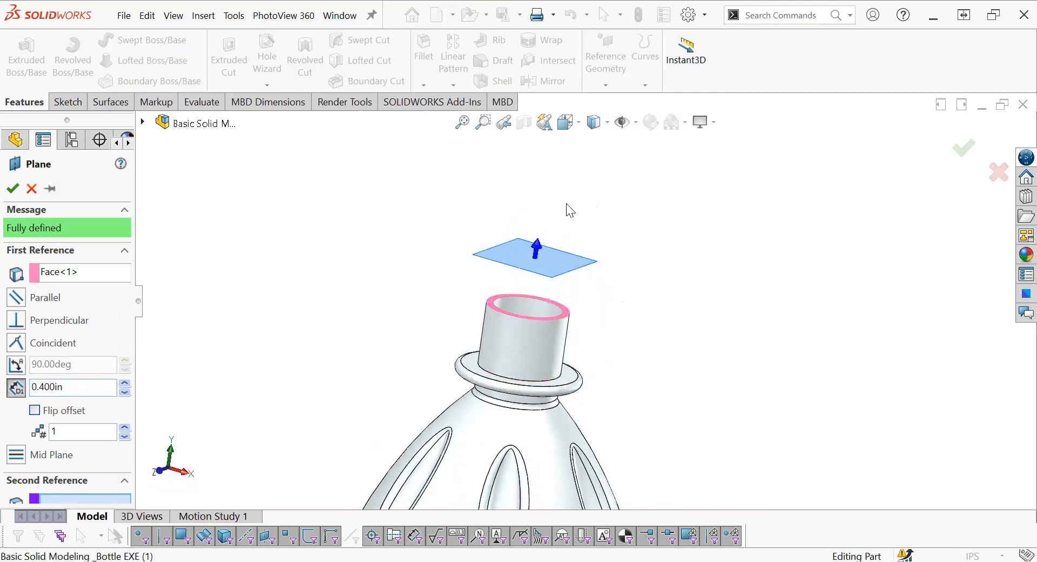
pyautogui.click(34, 410)
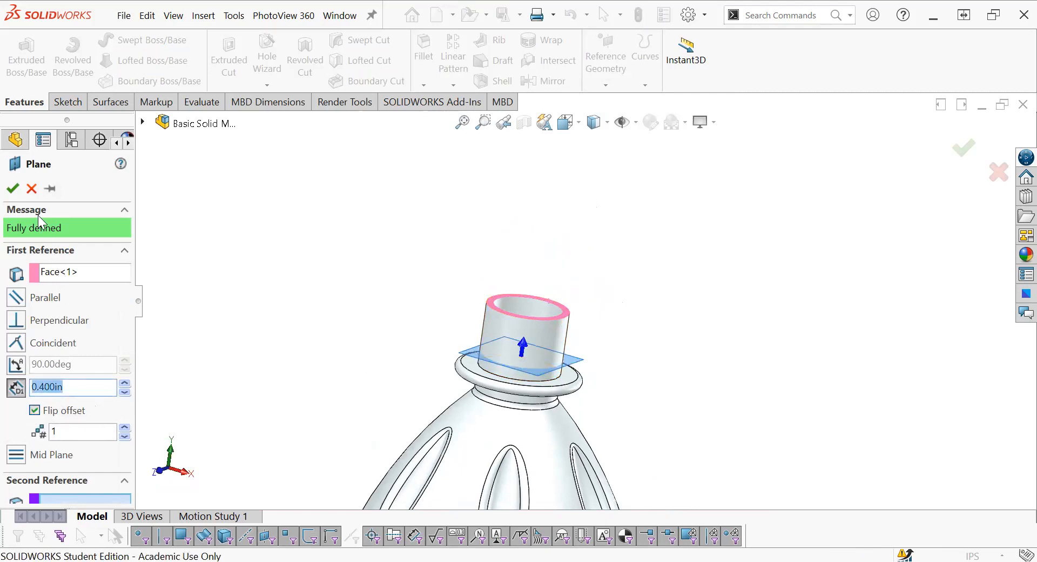
pyautogui.click(12, 187)
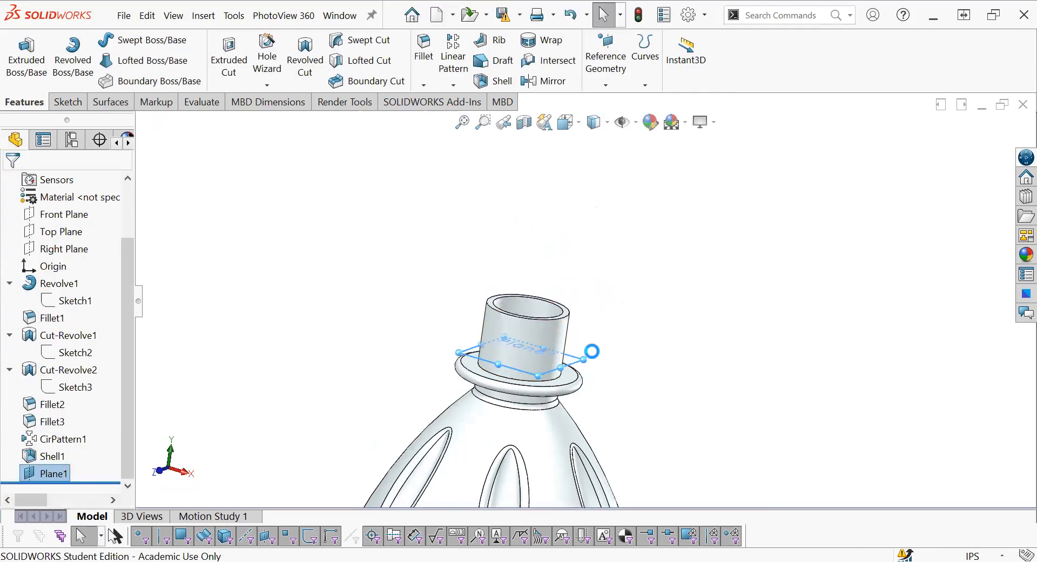
# Start a sketch on the new offset plane around the bottle neck.
pyautogui.scroll(-4, 620, 345)
pyautogui.scroll(3, 619, 346)
pyautogui.click(570, 335)
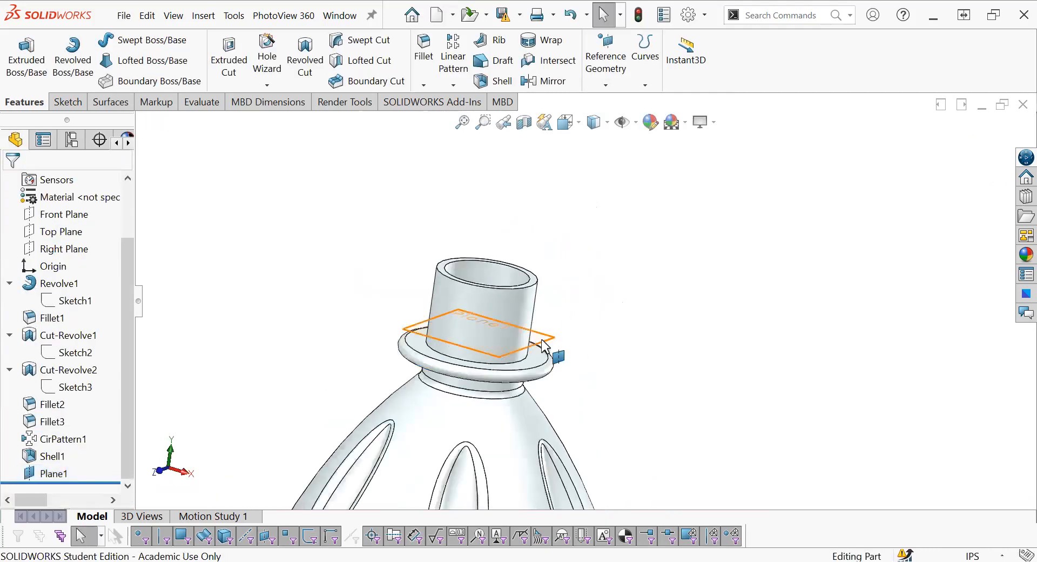
pyautogui.click(549, 340)
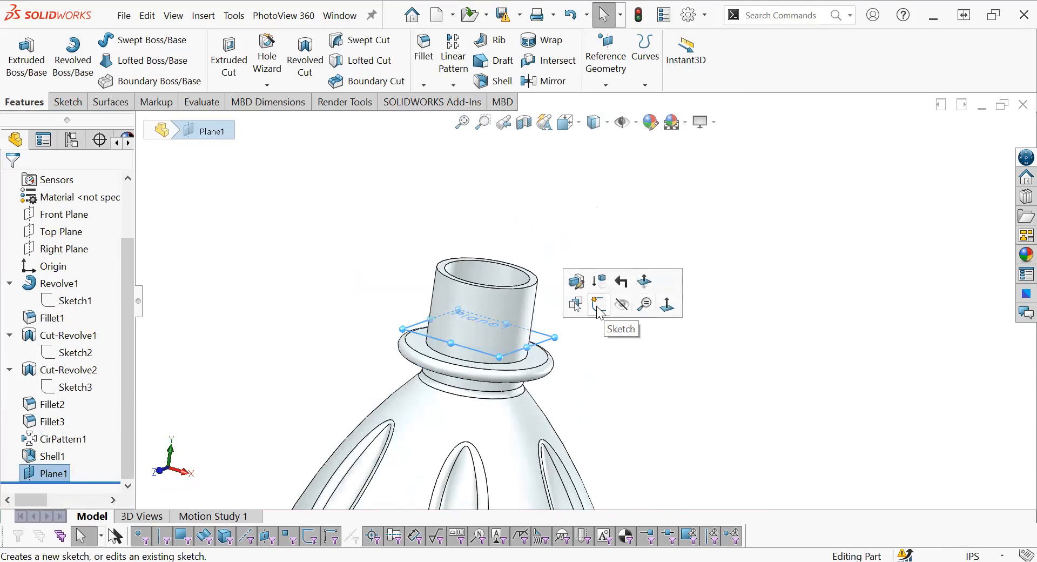
pyautogui.click(599, 306)
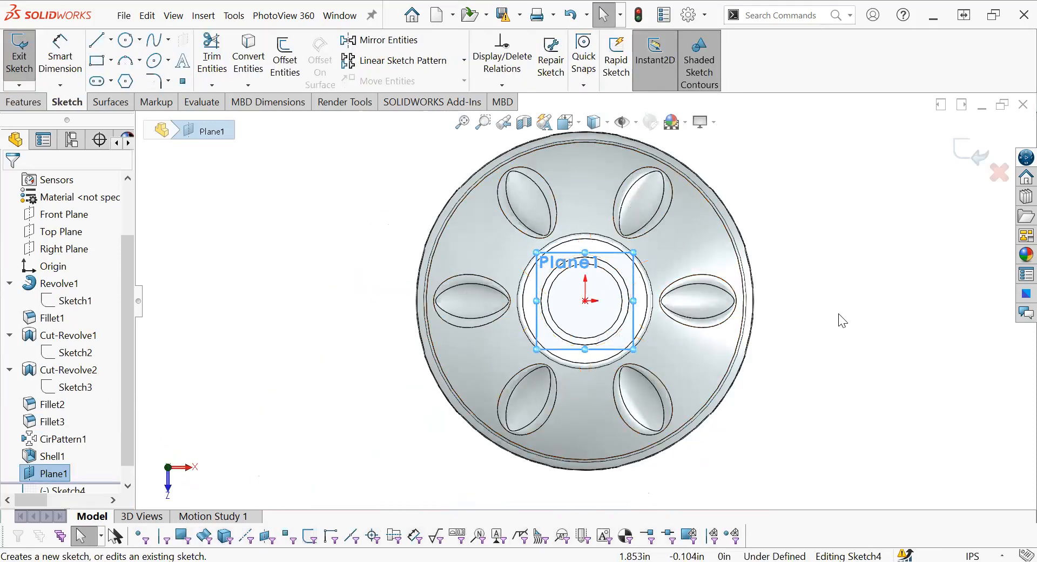
pyautogui.click(852, 303)
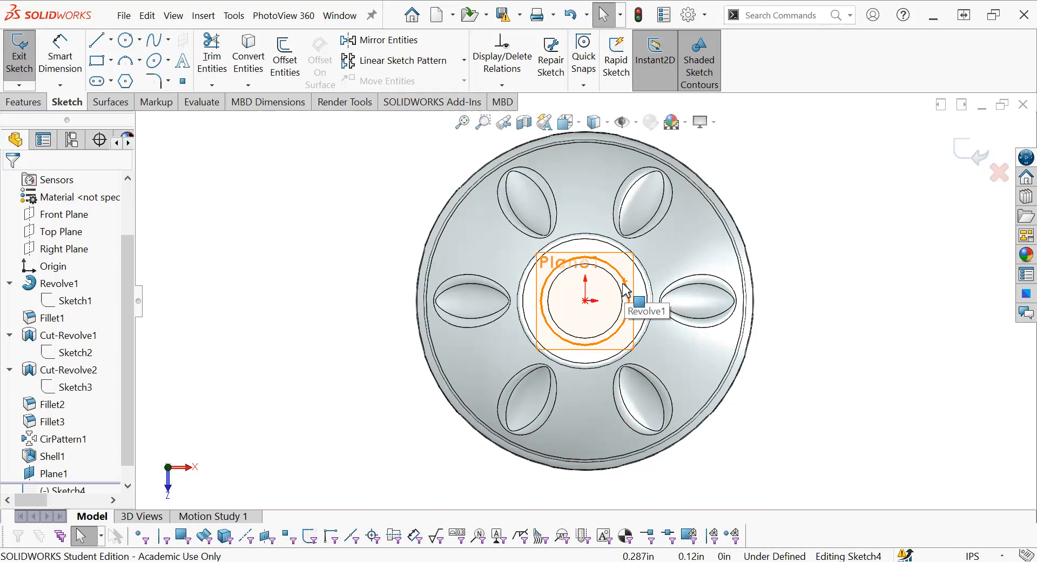
# Convert the neck's outer circular edge into a sketch circle on the offset plane, viewed normal to the rim.
pyautogui.moveTo(599, 337); pyautogui.dragTo(594, 254, button='middle')
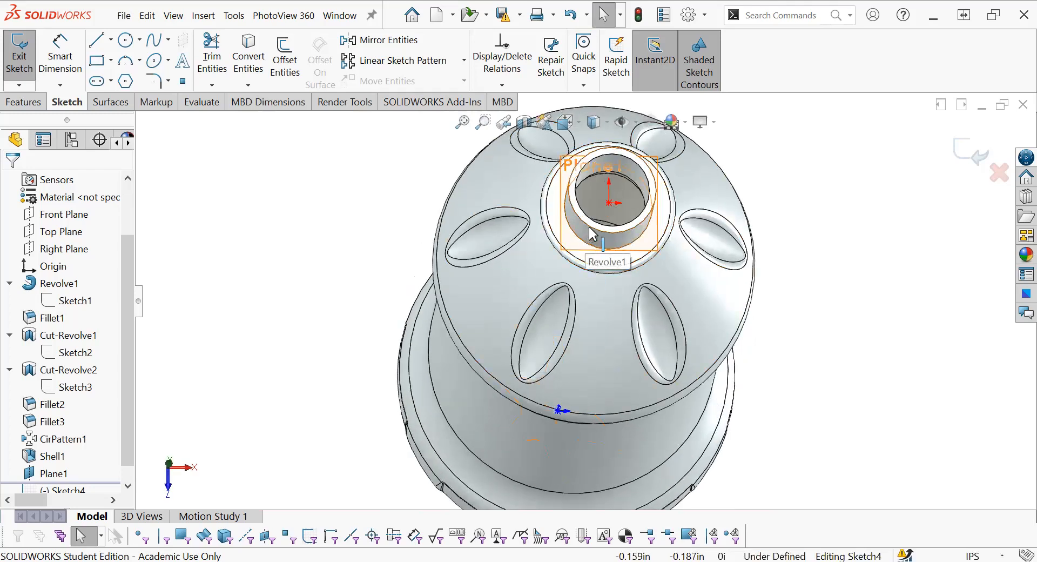
pyautogui.click(594, 233)
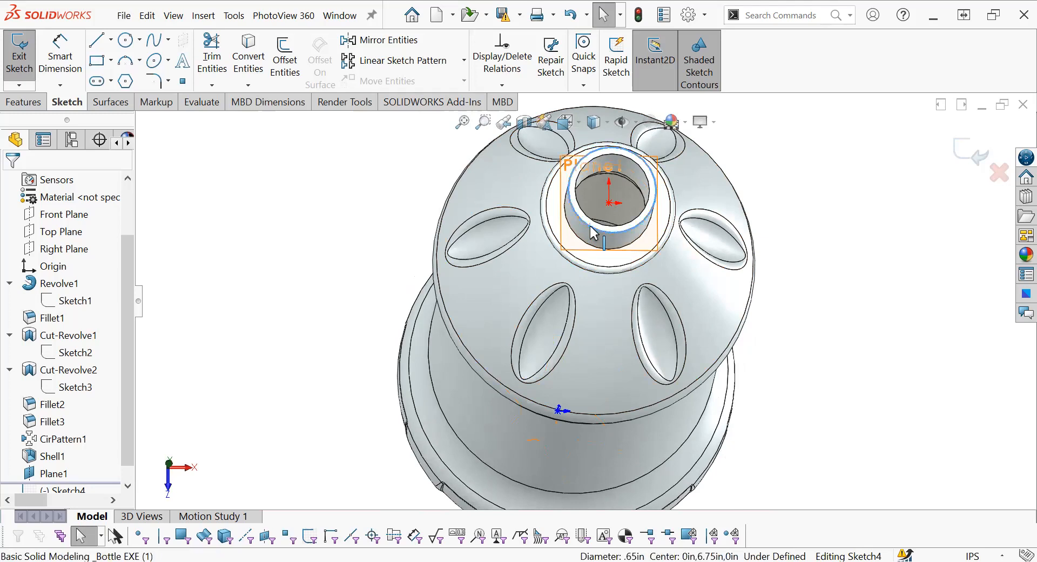
pyautogui.hotkey('ctrl', '8')
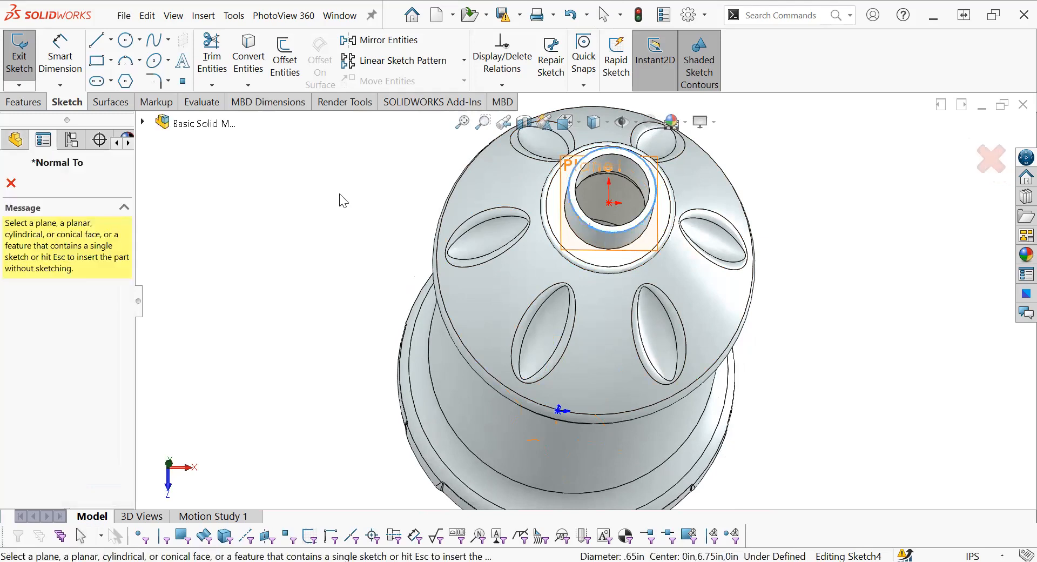
pyautogui.click(620, 243)
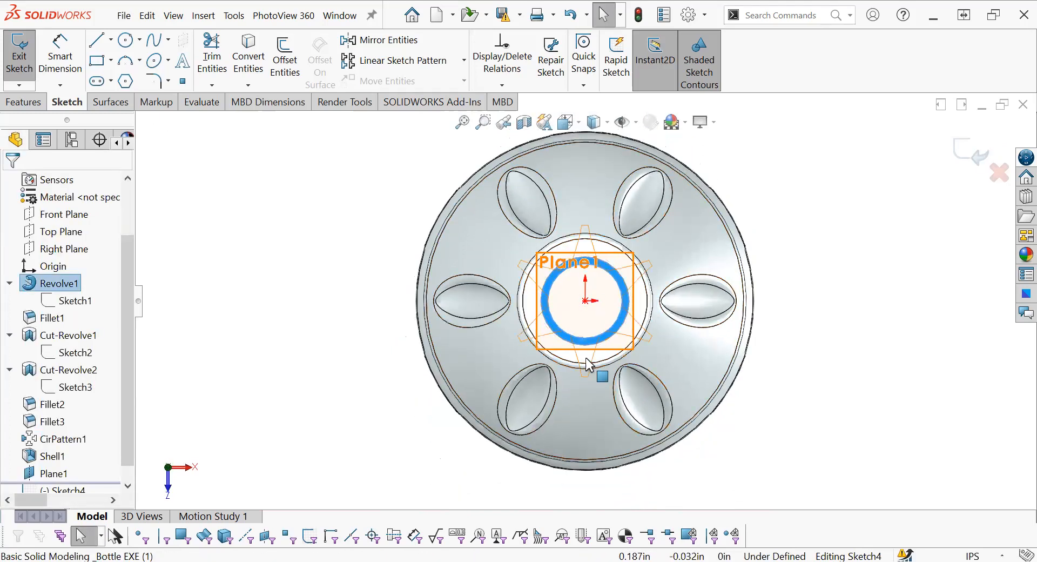
pyautogui.click(627, 309)
pyautogui.click(250, 67)
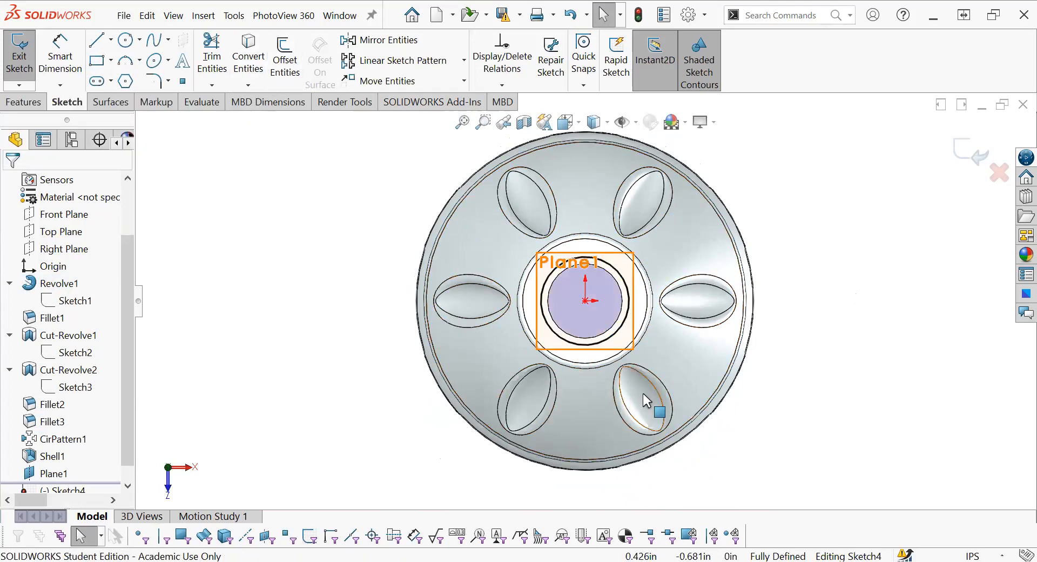
# Create a constant-pitch helix from the neck circle with 0.125 in pitch, 2.5 revolutions, 0° start angle and counterclockwise direction.
pyautogui.moveTo(648, 397); pyautogui.dragTo(648, 332, button='middle')
pyautogui.scroll(4, 675, 227)
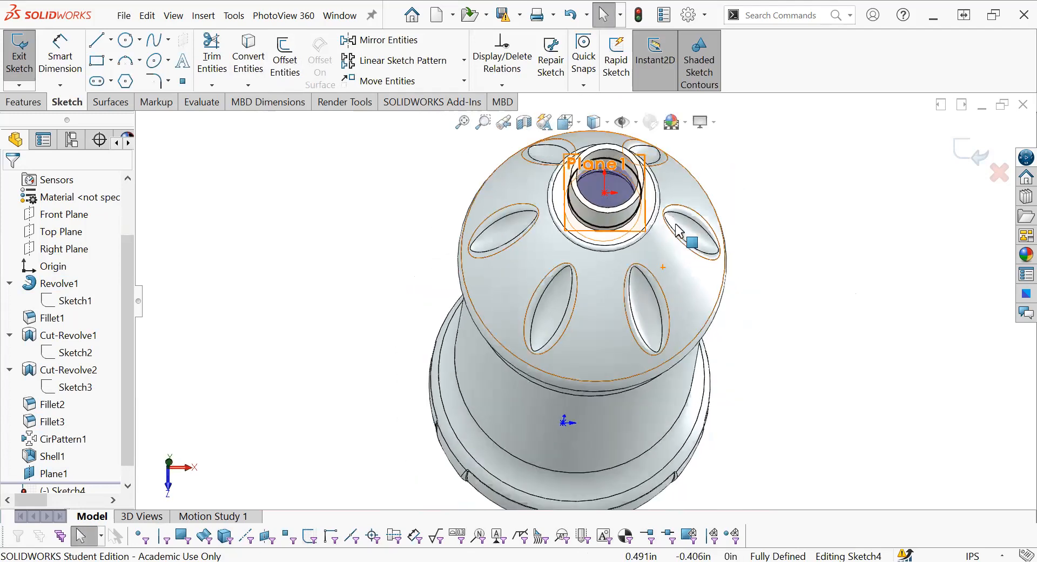
pyautogui.scroll(-4, 646, 206)
pyautogui.scroll(-1, 579, 292)
pyautogui.scroll(5, 579, 291)
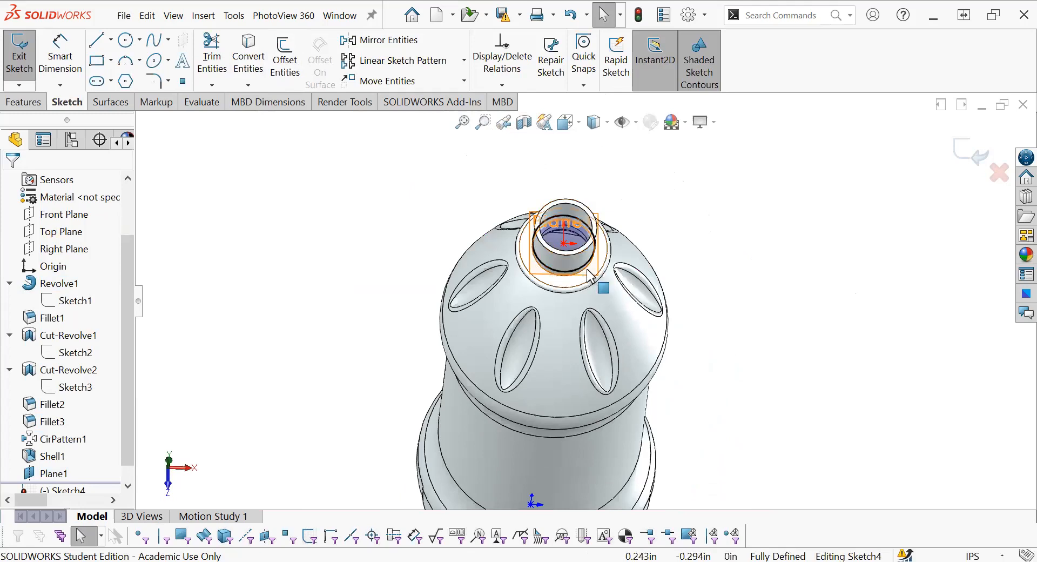
pyautogui.scroll(-2, 619, 224)
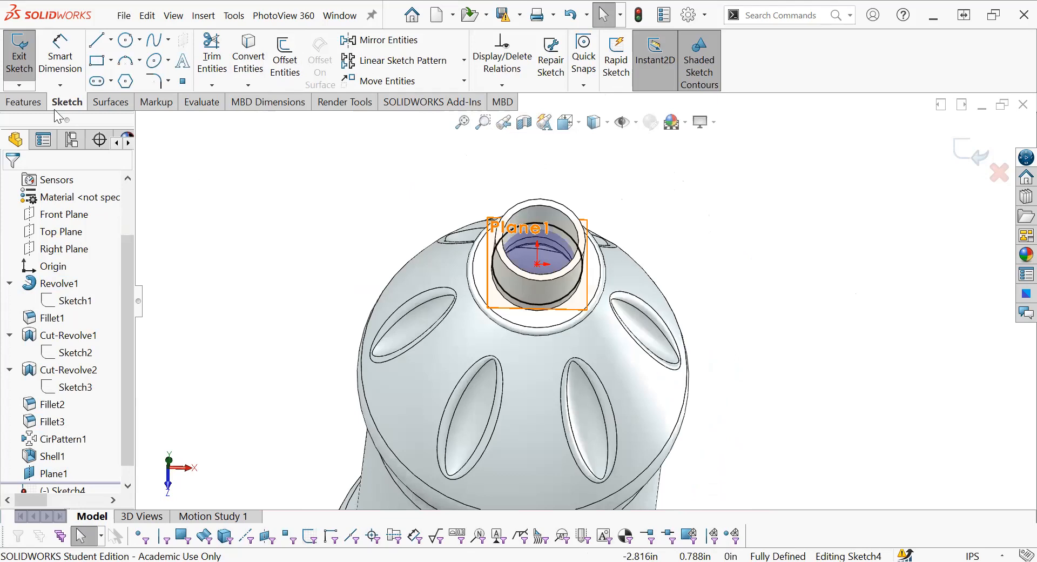
pyautogui.click(32, 104)
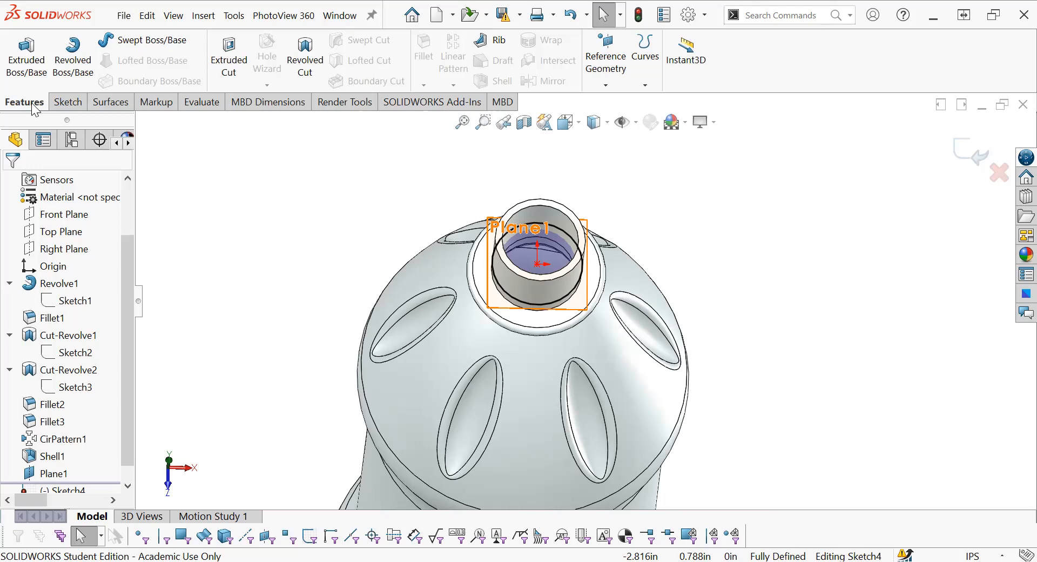
pyautogui.click(646, 84)
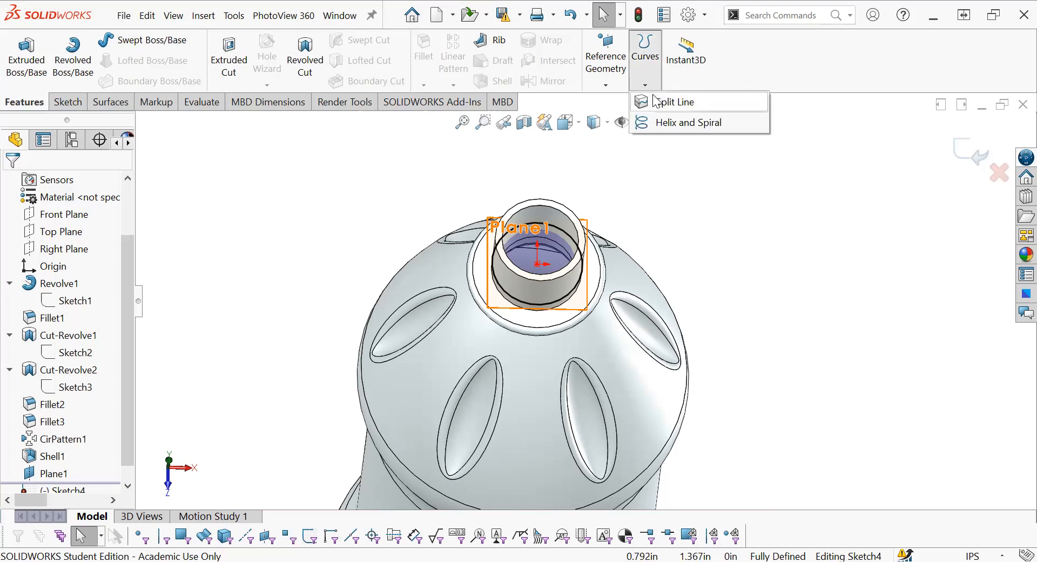
pyautogui.click(668, 123)
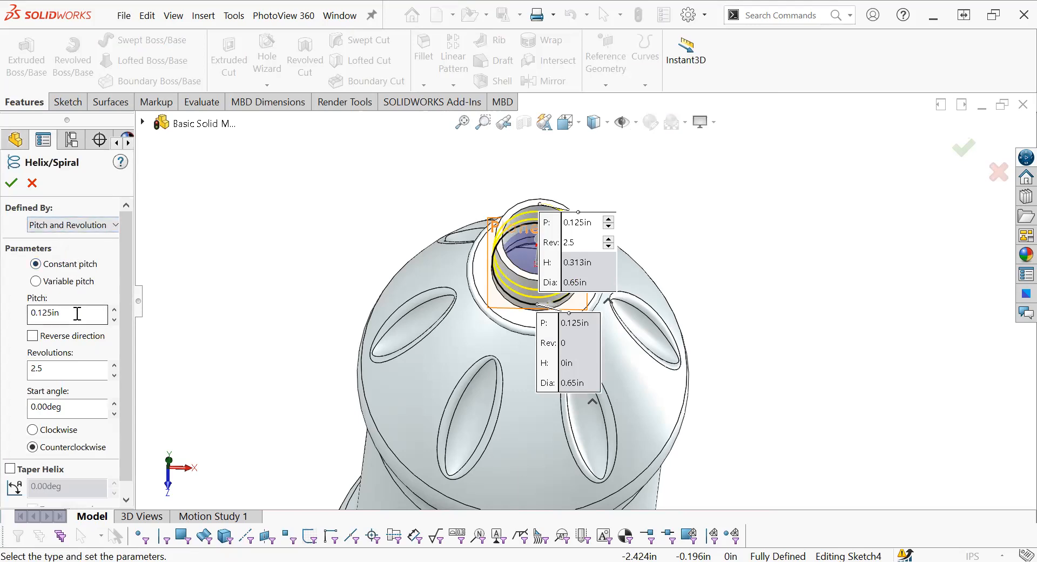
pyautogui.click(77, 313)
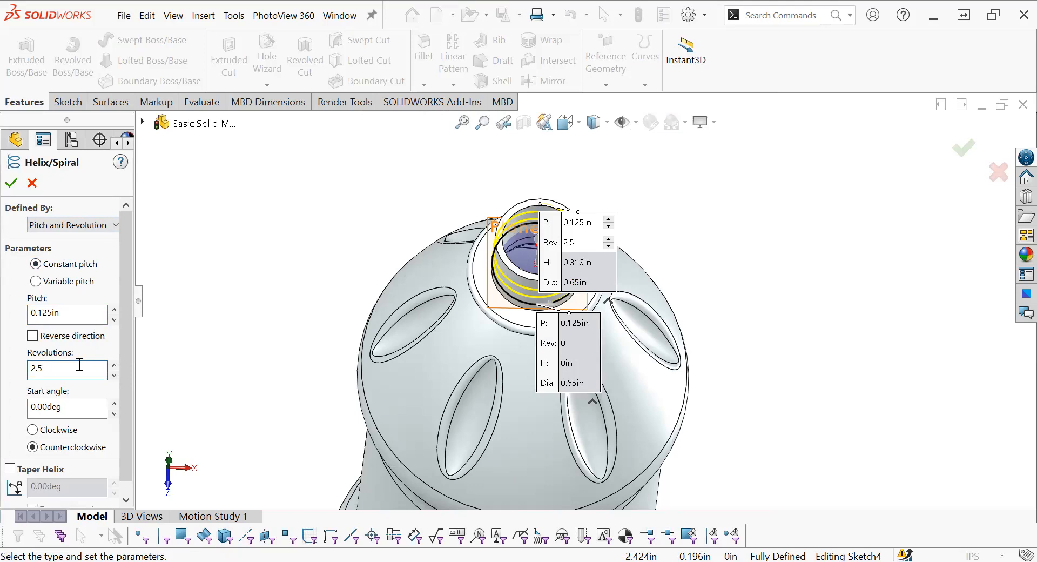
pyautogui.click(76, 405)
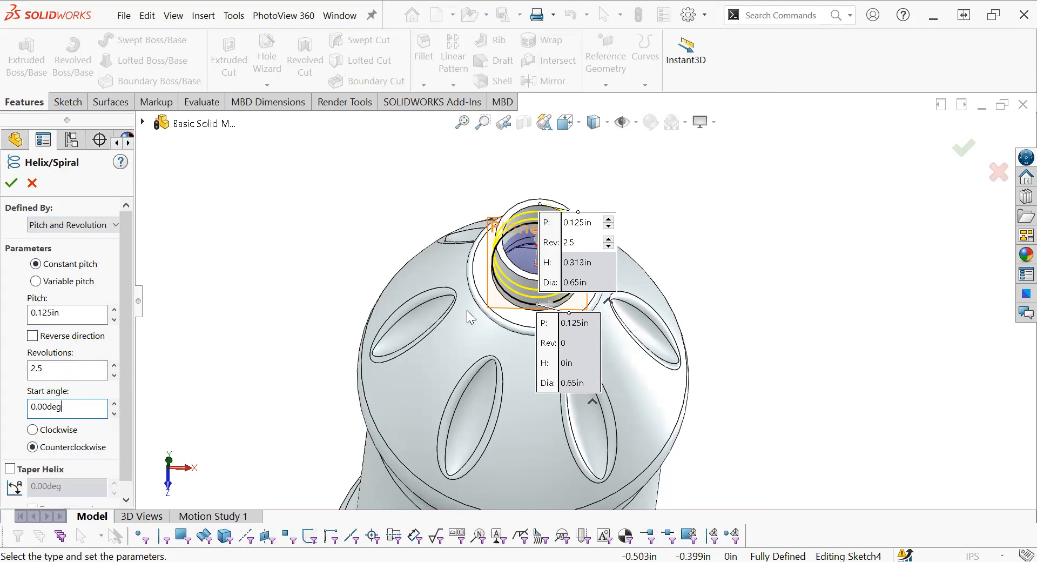
pyautogui.moveTo(486, 216)
pyautogui.mouseDown(button='middle')
pyautogui.moveTo(493, 201)
pyautogui.moveTo(478, 199)
pyautogui.mouseUp(button='middle')
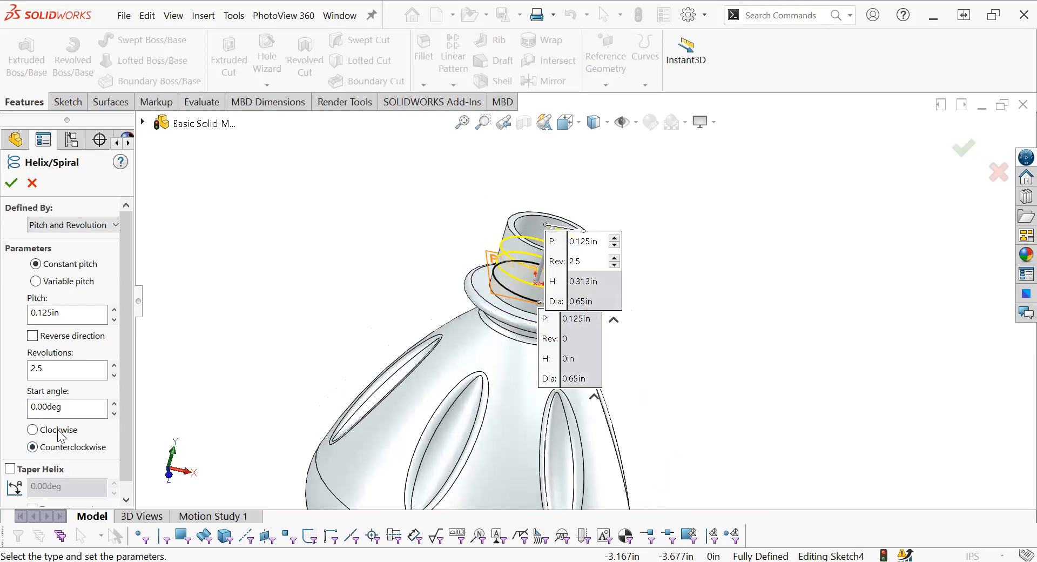
pyautogui.click(15, 187)
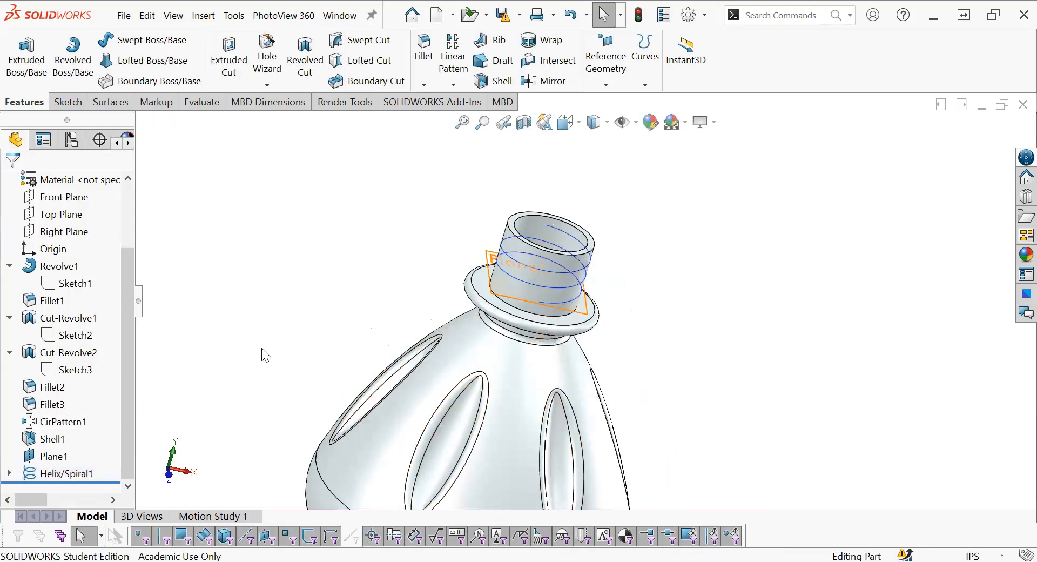
# Start a sketch on the Right Plane for the thread profile beside the helix on the neck.
pyautogui.moveTo(264, 355); pyautogui.dragTo(559, 278, button='middle')
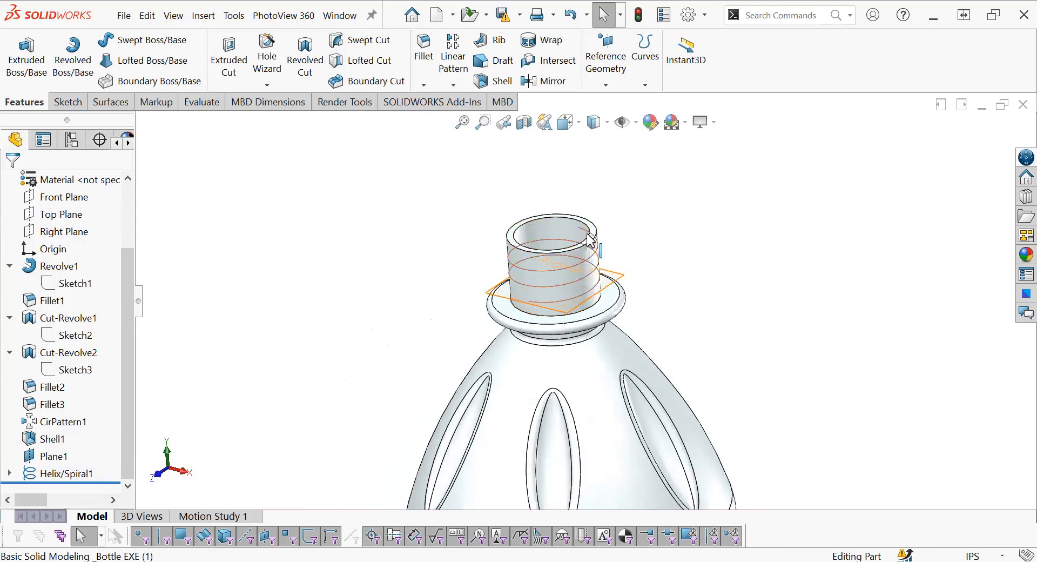
pyautogui.scroll(2, 508, 348)
pyautogui.scroll(-3, 653, 292)
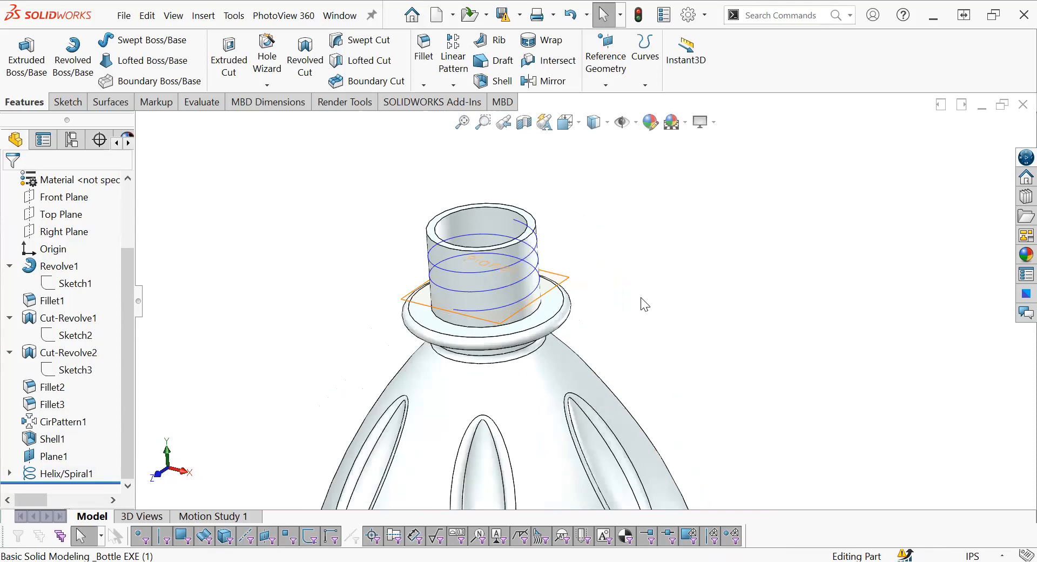
pyautogui.scroll(2, 114, 249)
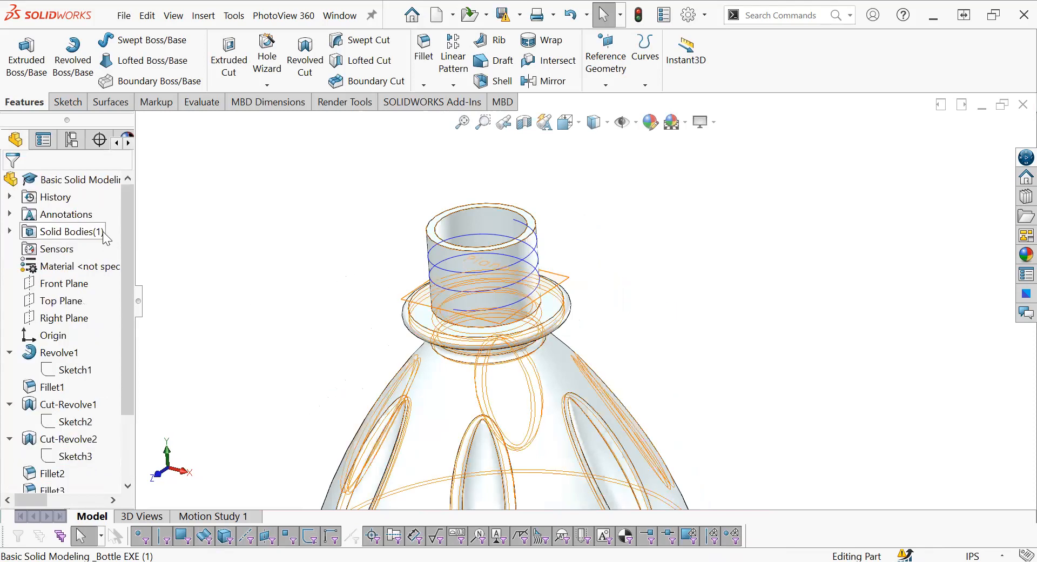
pyautogui.click(78, 319)
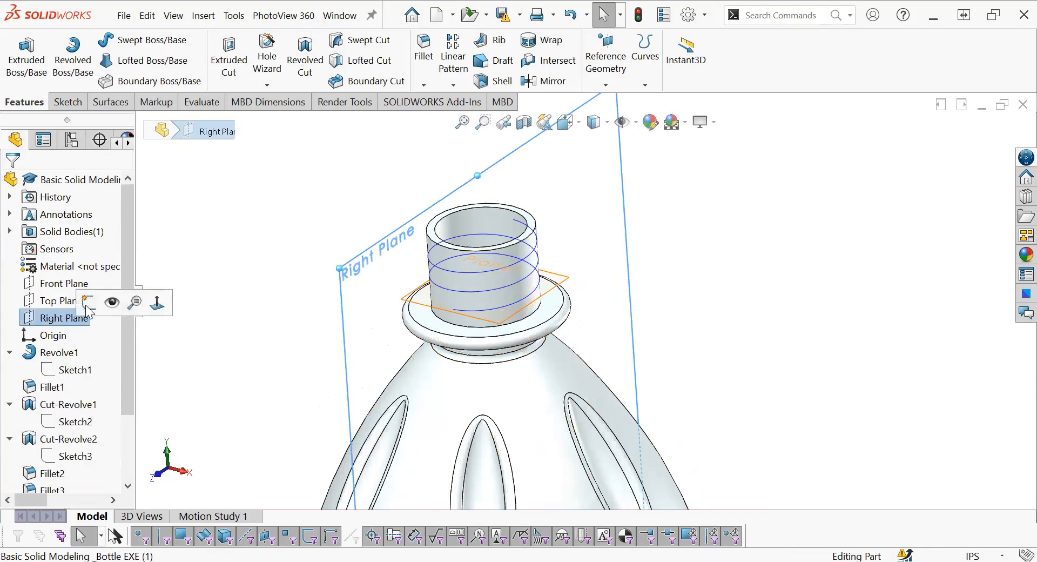
pyautogui.click(87, 302)
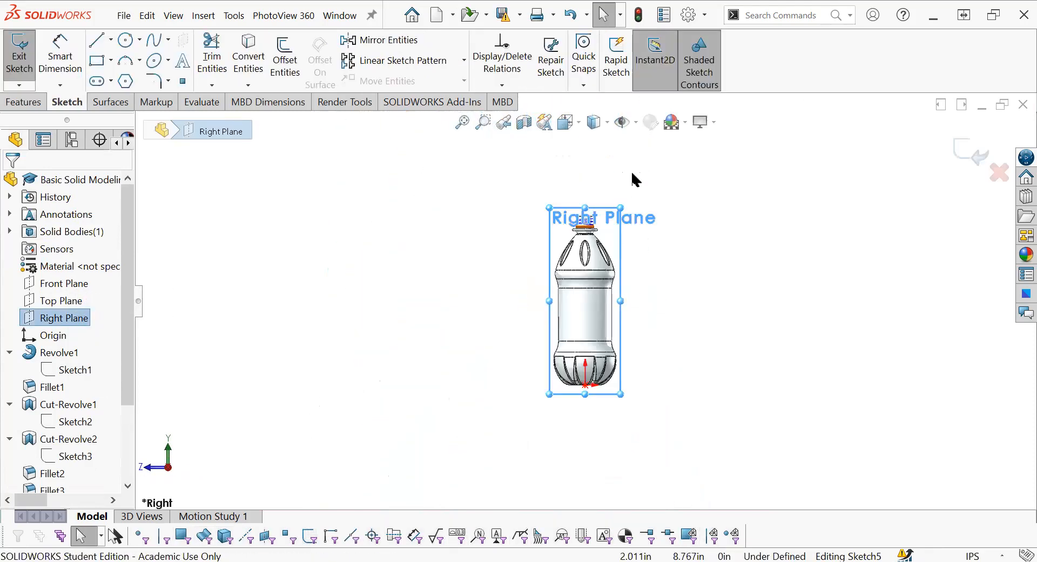
pyautogui.scroll(-10, 542, 289)
pyautogui.scroll(-1, 535, 305)
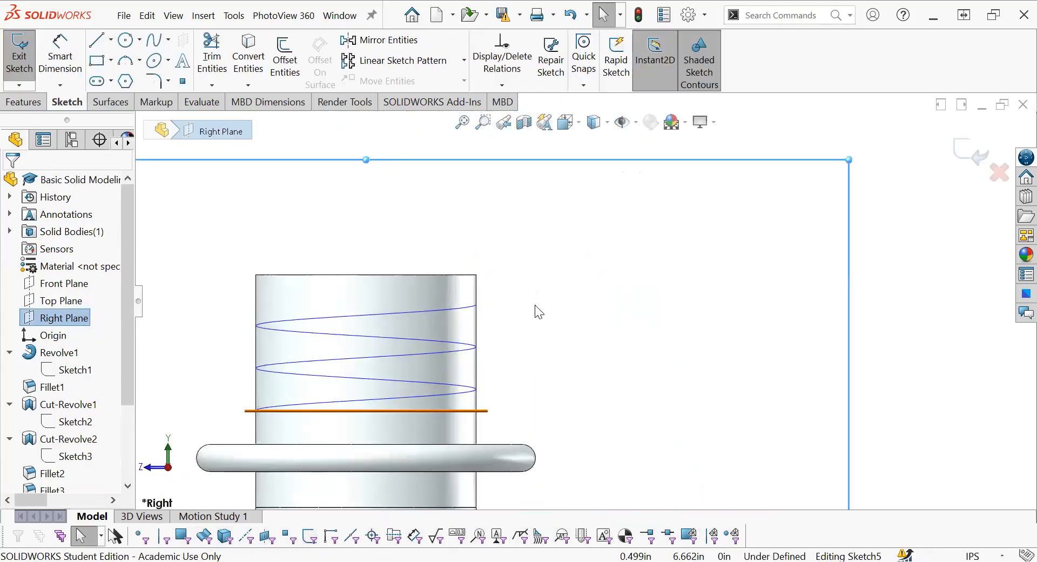
# Sketch a closed right triangle beside the neck, with a horizontal base about 0.218 in long and its sharp tip pointing away from the bottle.
pyautogui.click(96, 39)
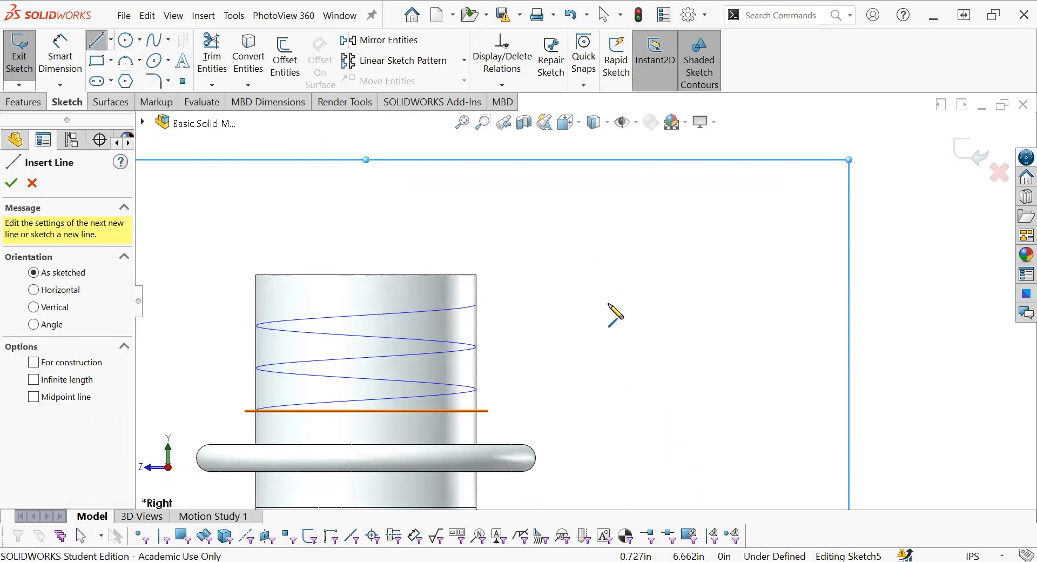
pyautogui.click(546, 279)
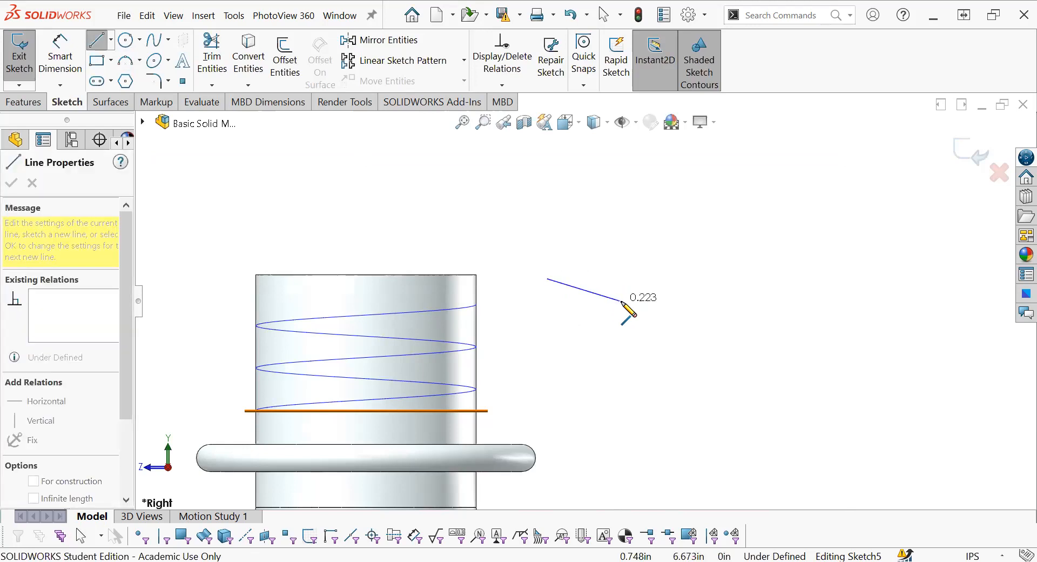
pyautogui.click(621, 301)
pyautogui.click(547, 301)
pyautogui.click(547, 279)
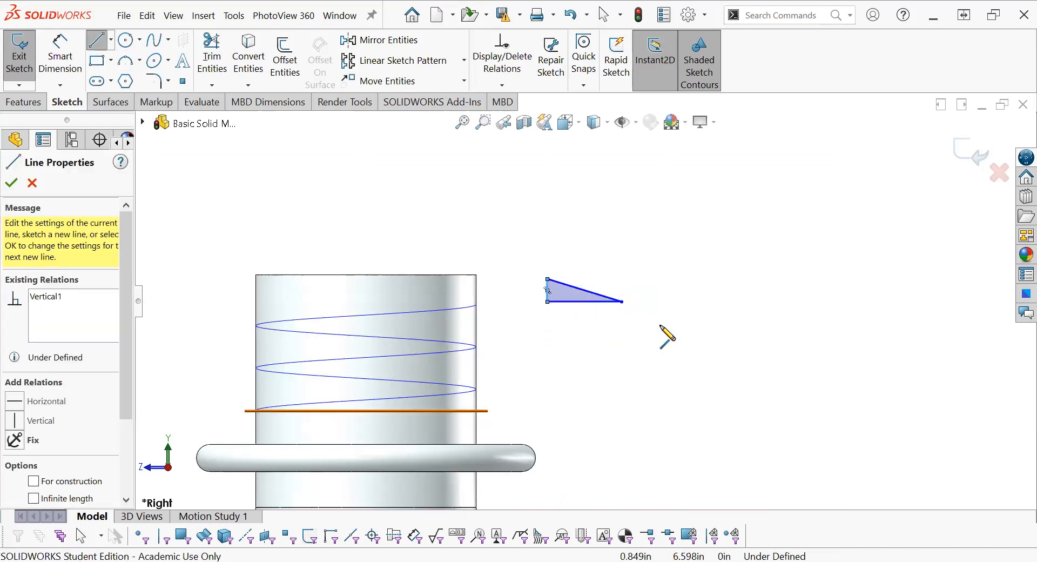
pyautogui.press('Escape')
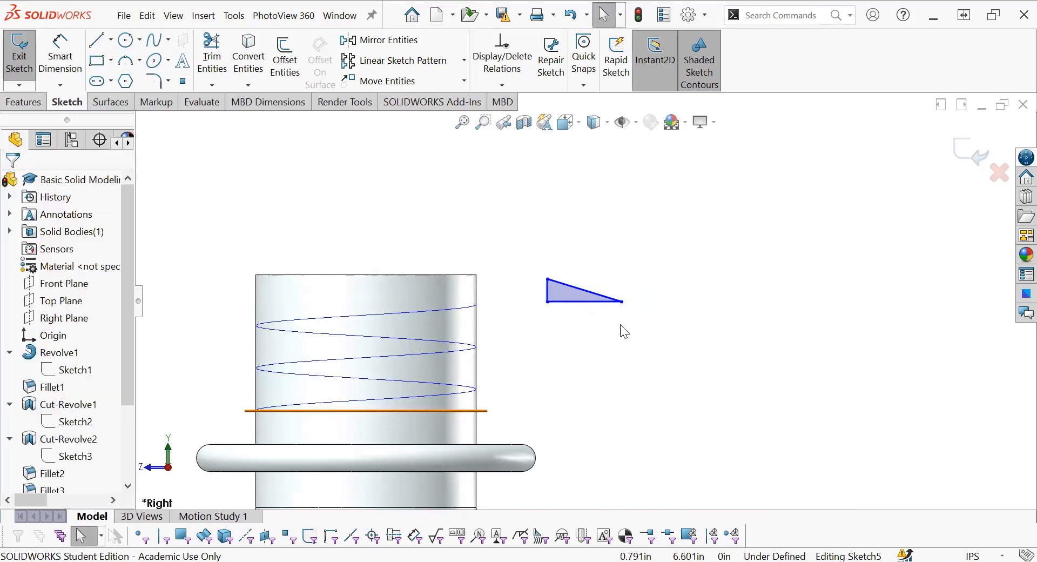
# Convert the triangle's horizontal base line to construction geometry.
pyautogui.click(583, 301)
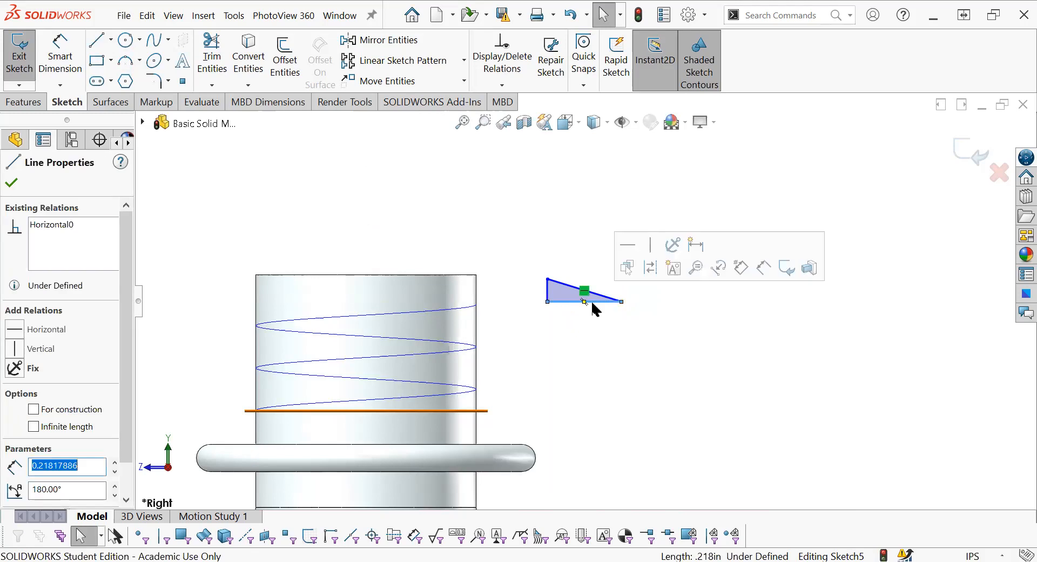
pyautogui.click(36, 414)
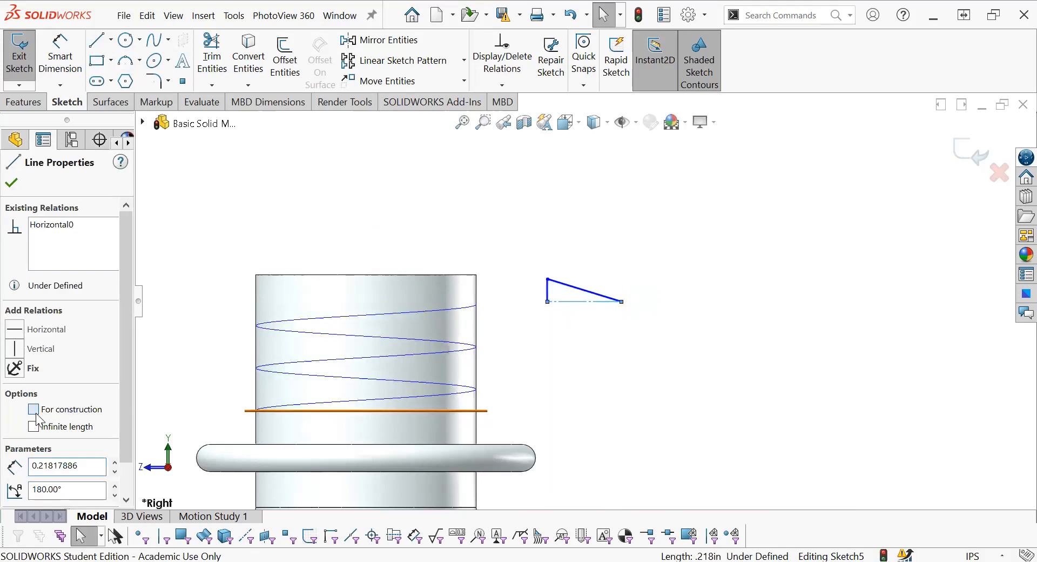
pyautogui.click(708, 376)
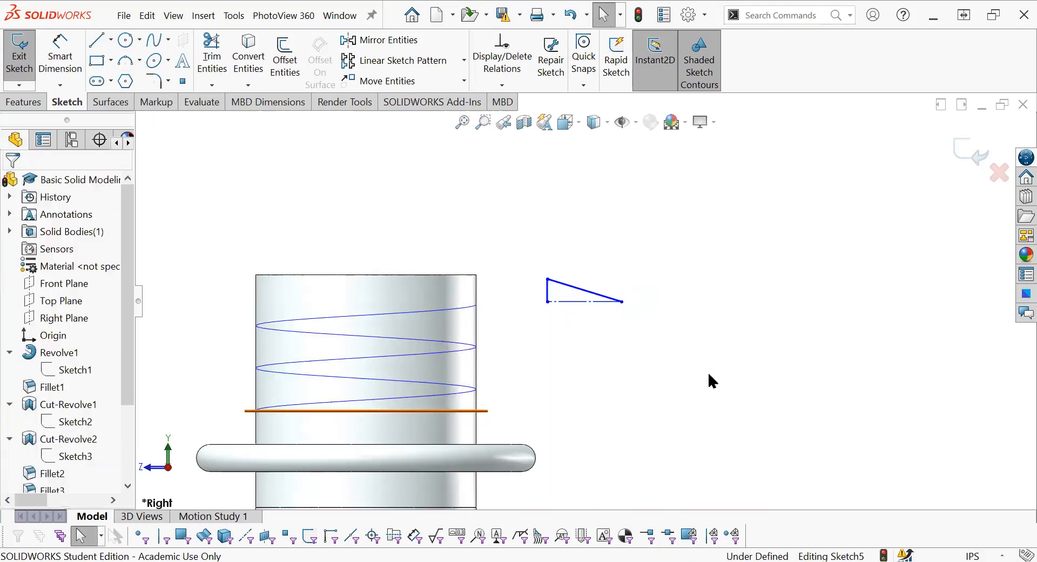
pyautogui.click(586, 307)
pyautogui.click(589, 362)
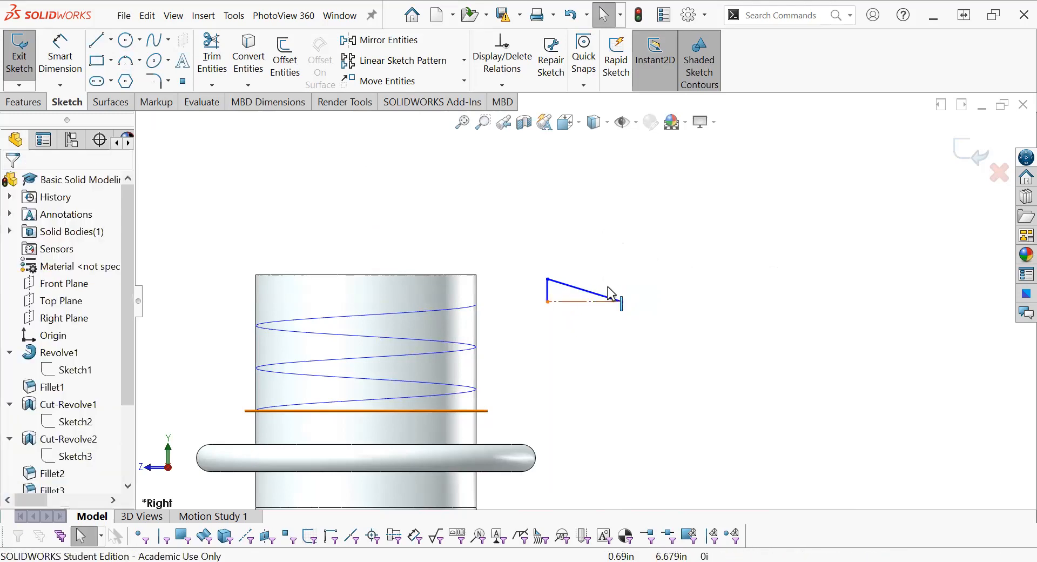
pyautogui.scroll(-4, 608, 294)
pyautogui.scroll(4, 608, 294)
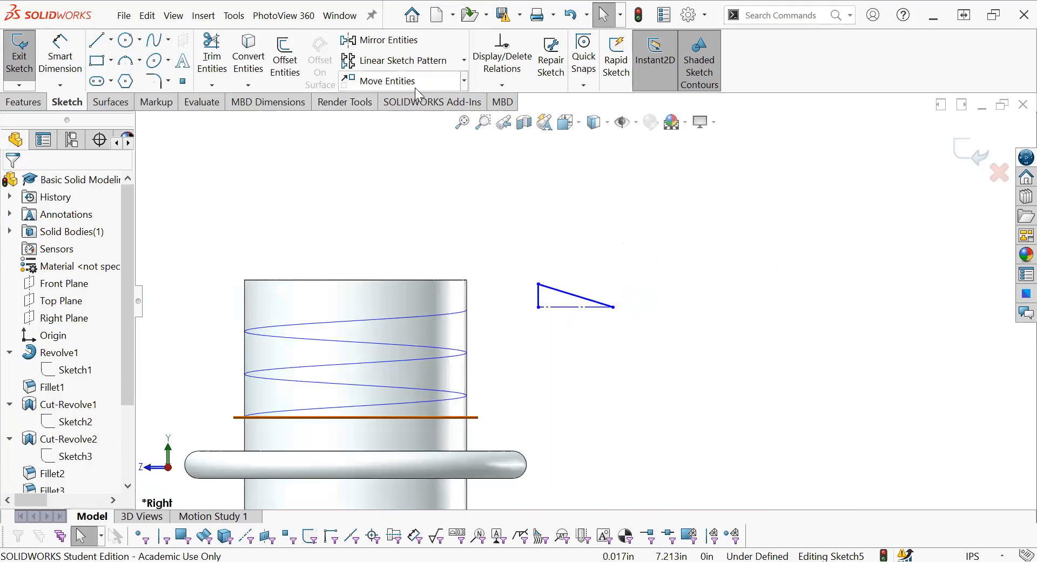
# Mirror the triangle's slanted and vertical lines about the horizontal construction line, keeping the originals.
pyautogui.click(382, 40)
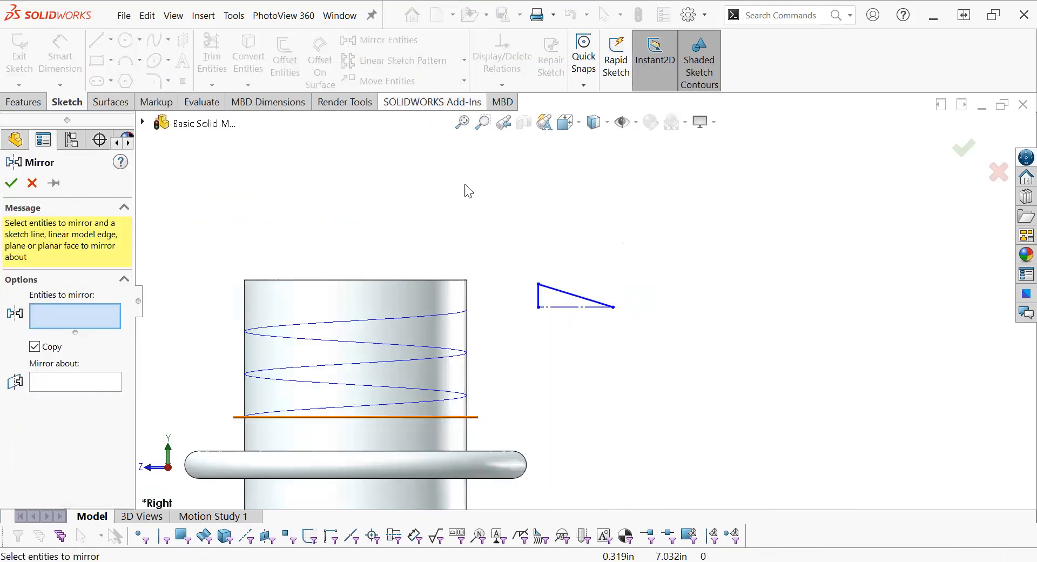
pyautogui.click(575, 296)
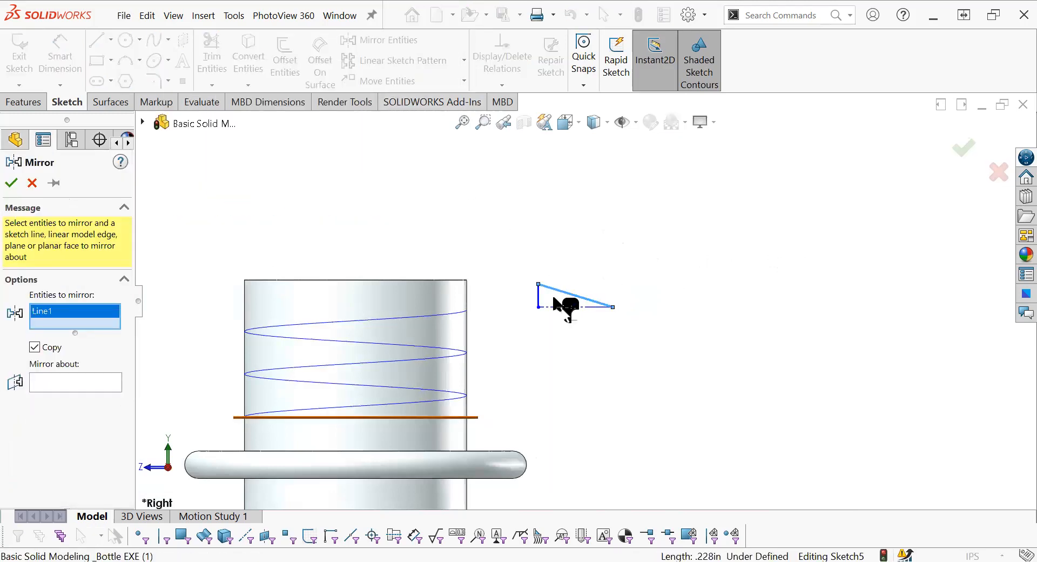
pyautogui.click(538, 294)
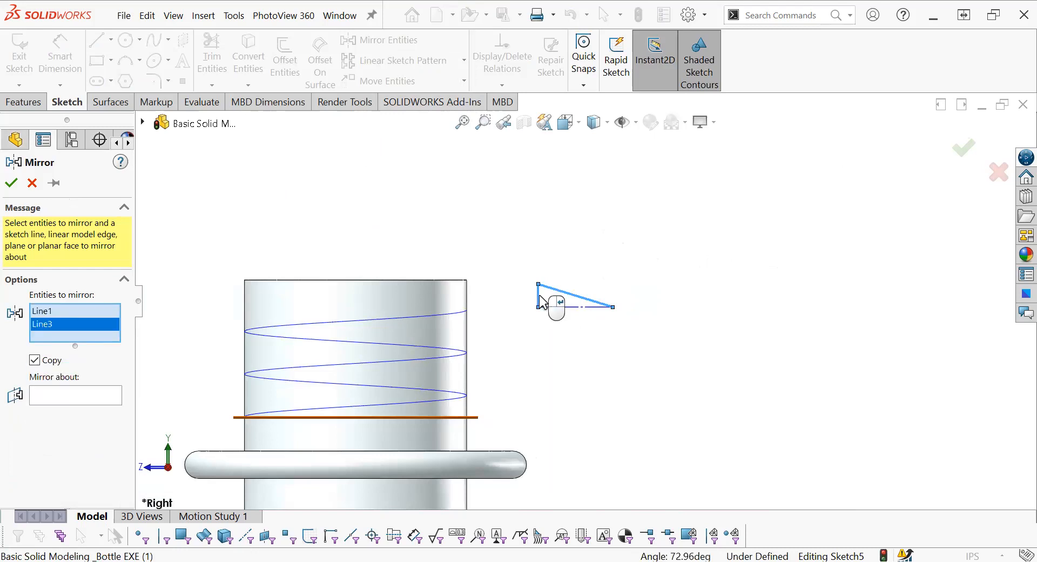
pyautogui.click(86, 395)
pyautogui.click(576, 311)
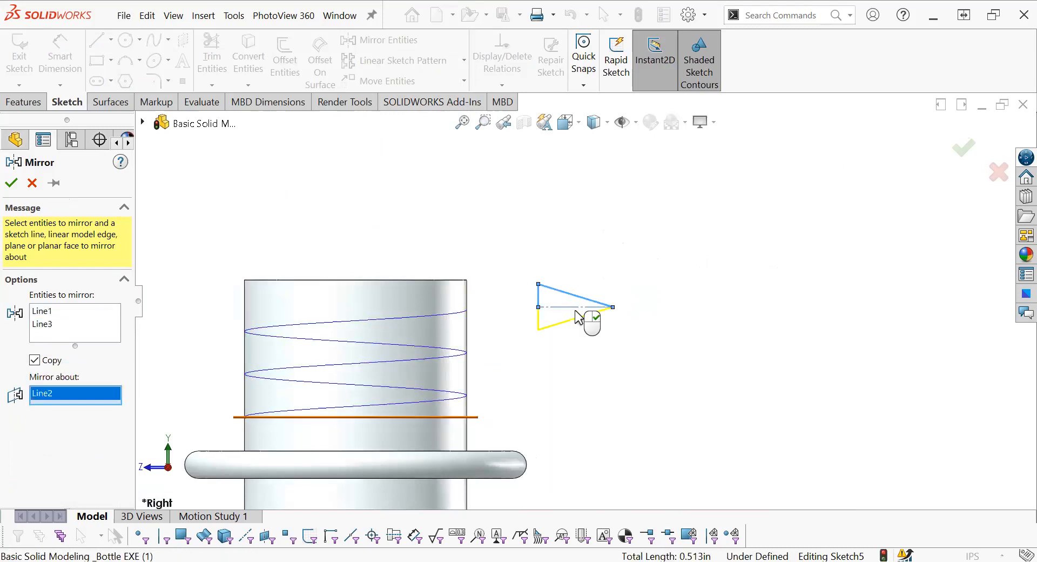
pyautogui.click(11, 184)
pyautogui.scroll(1, 625, 287)
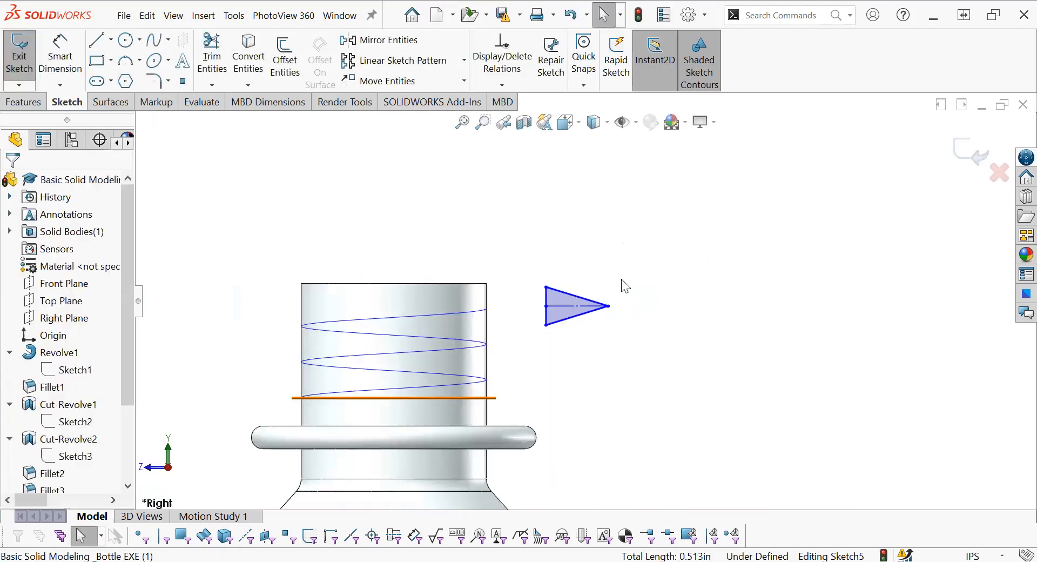
pyautogui.scroll(-1, 625, 286)
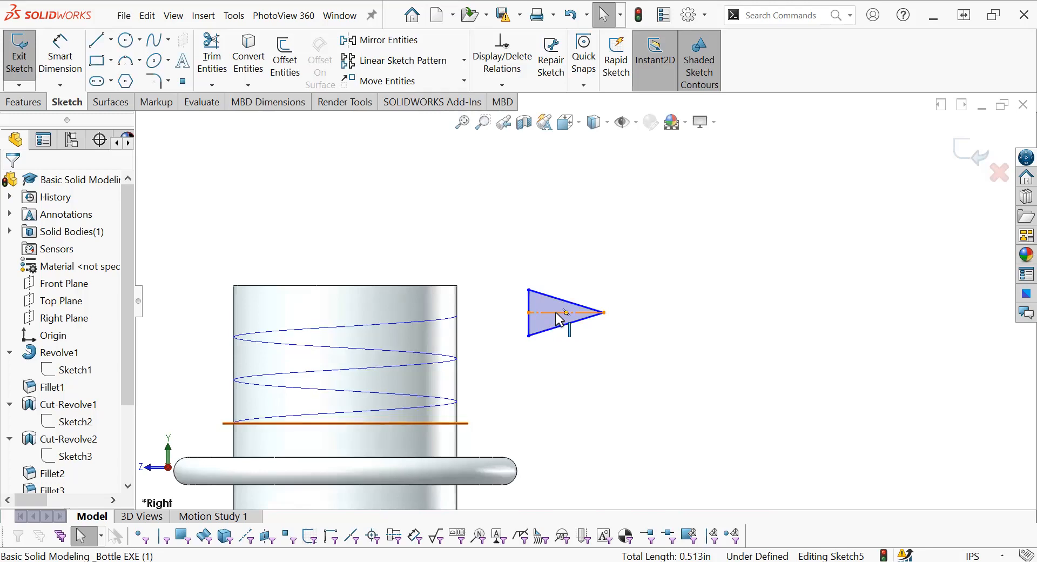
# Dimension the angle between the two slanted lines of the thread profile as 60°.
pyautogui.click(76, 67)
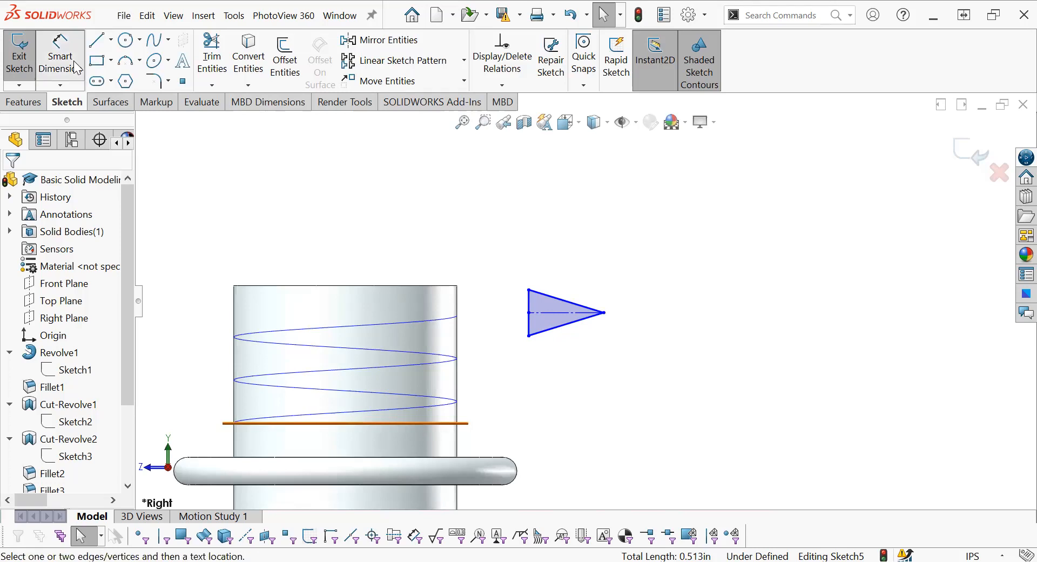
pyautogui.click(568, 306)
pyautogui.click(585, 320)
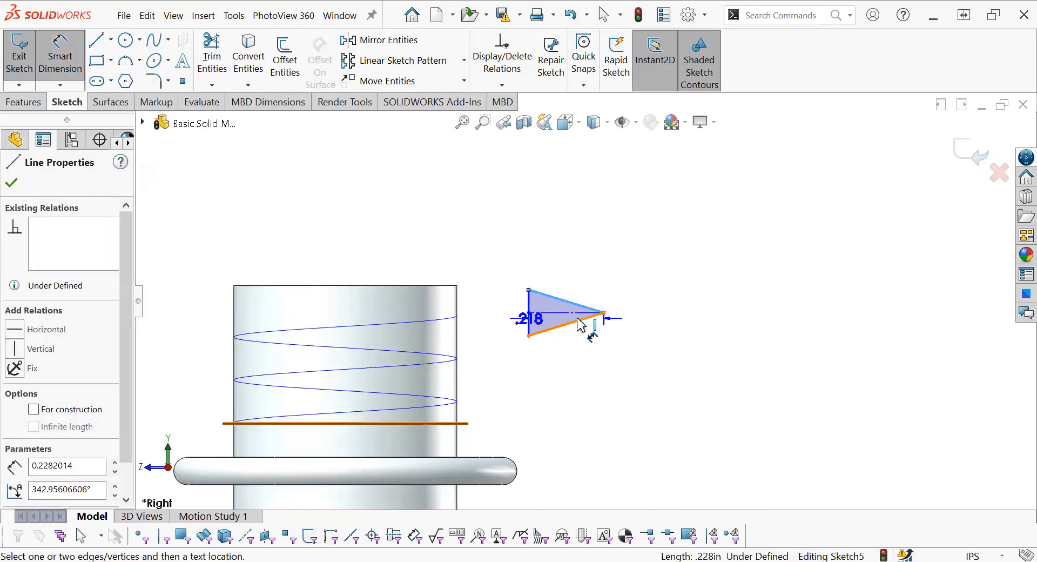
pyautogui.click(491, 319)
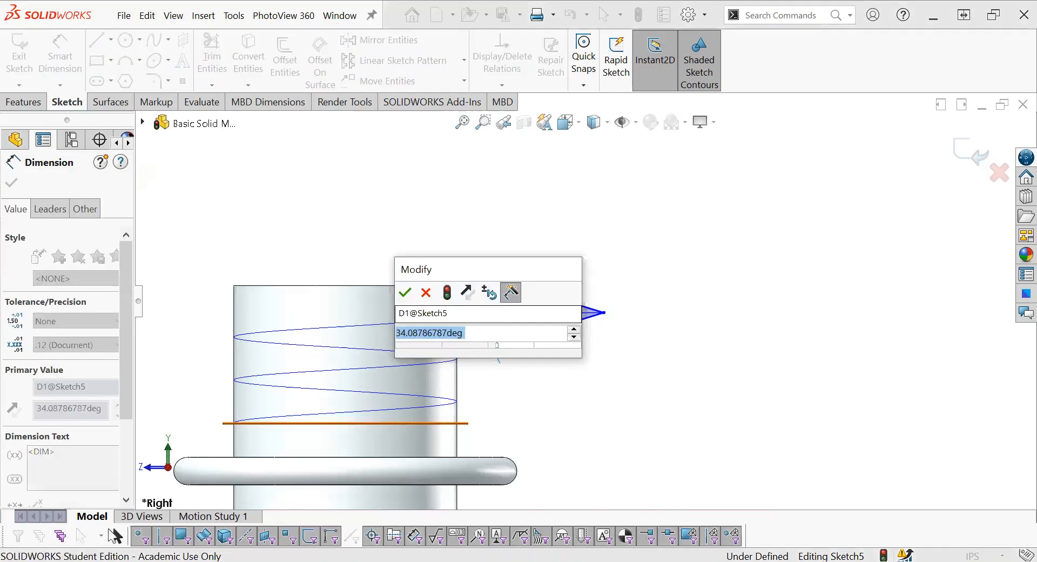
pyautogui.write('60')
pyautogui.press('Return')
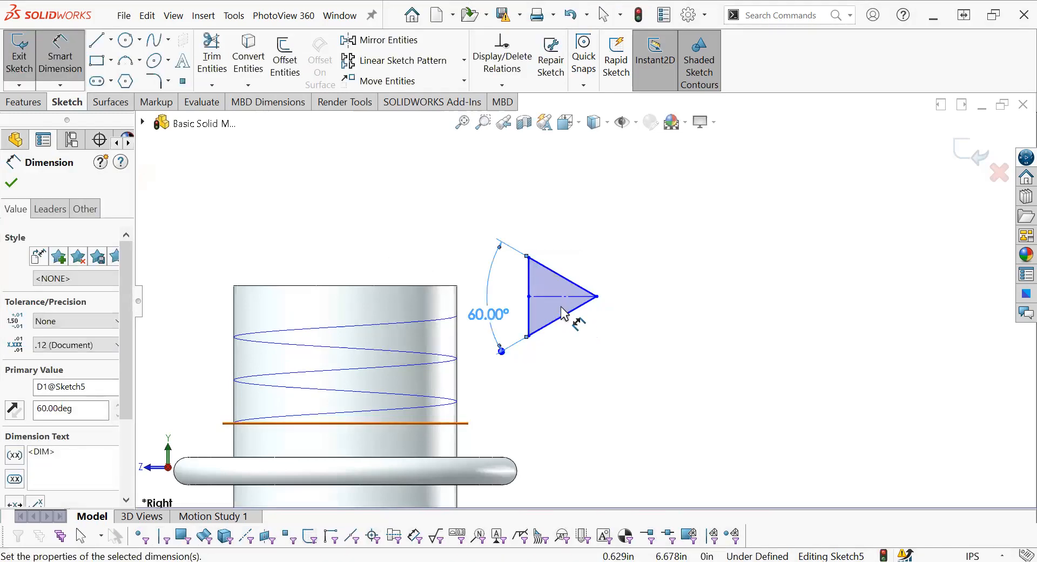
# Dimension the distance from the profile's vertical side to its tip as 0.05 in.
pyautogui.click(529, 309)
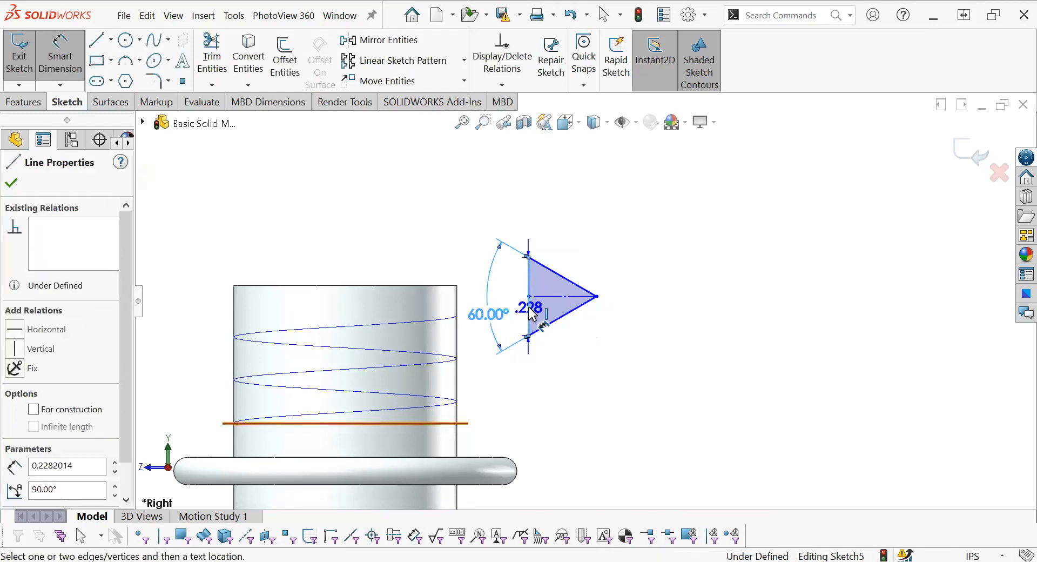
pyautogui.click(598, 298)
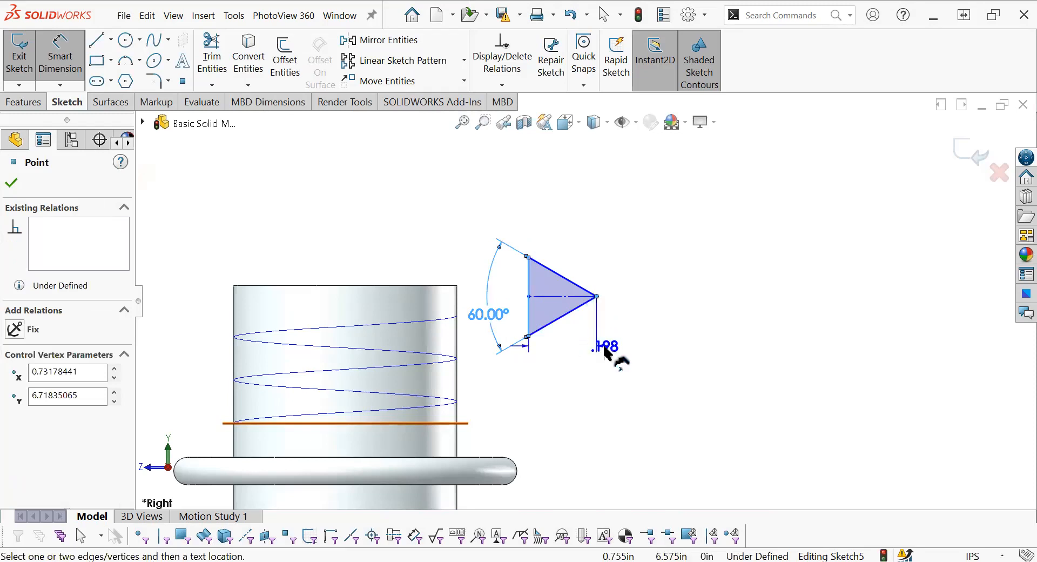
pyautogui.click(559, 389)
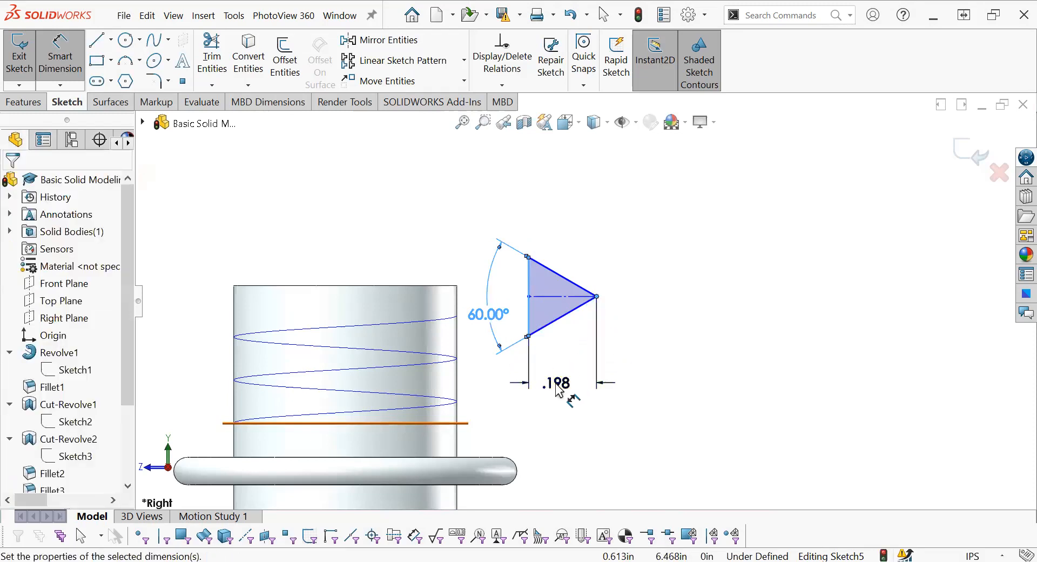
pyautogui.write('.')
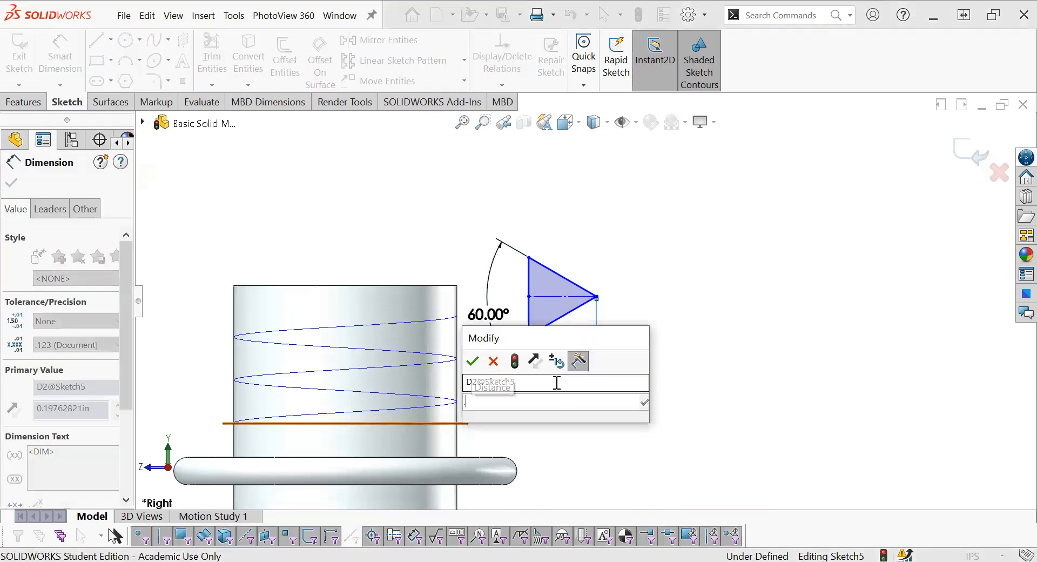
pyautogui.write('05')
pyautogui.press('Return')
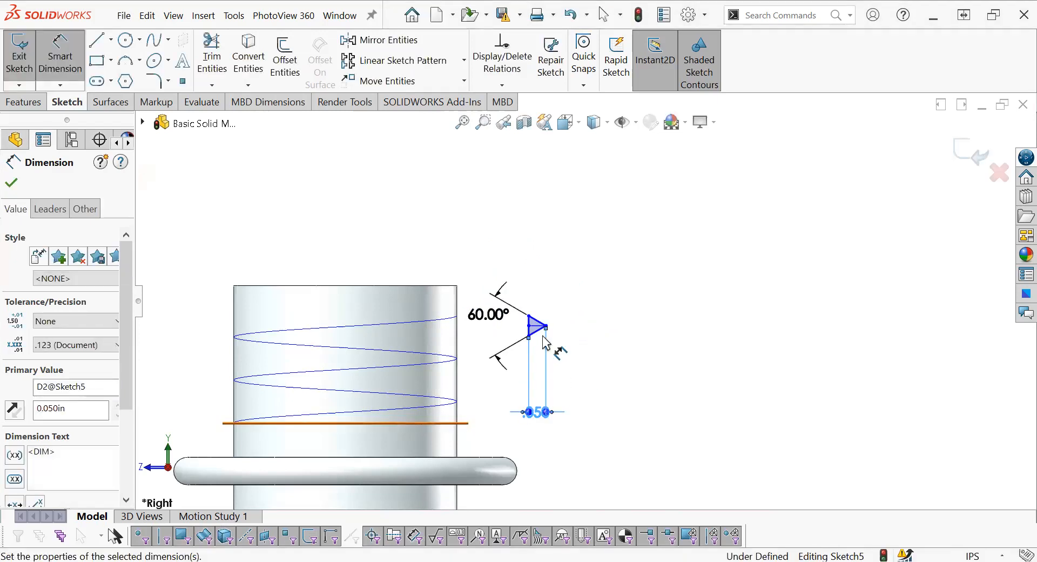
pyautogui.scroll(-2, 538, 324)
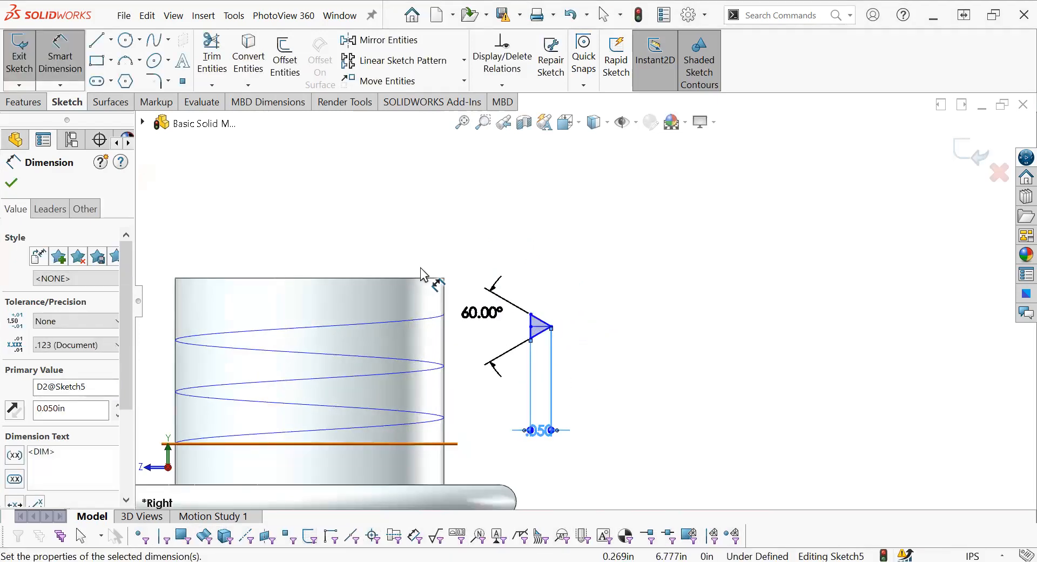
# Round the pointed tip of the thread profile with a 0.005 in sketch fillet.
pyautogui.click(160, 85)
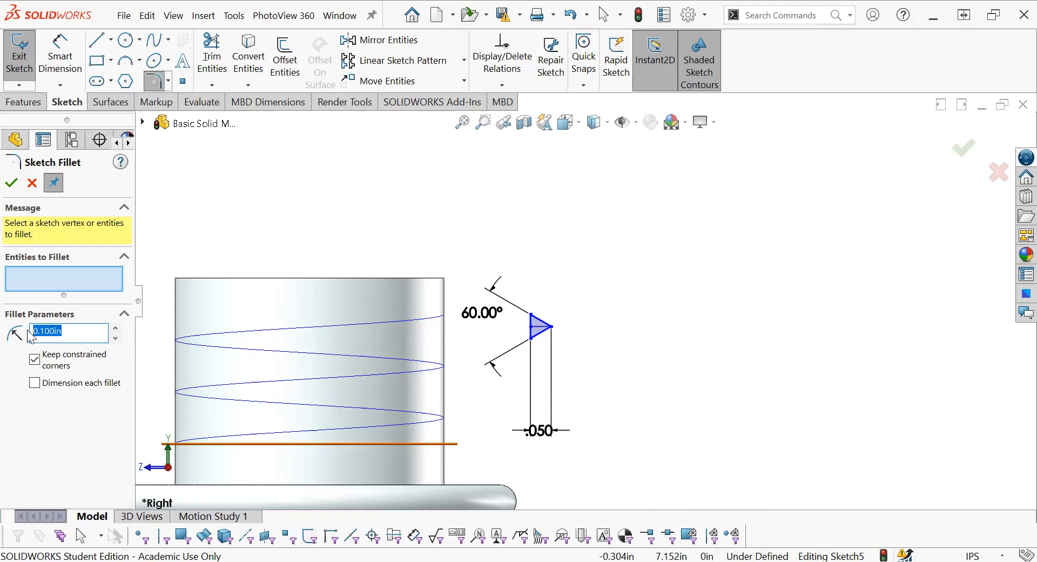
pyautogui.press('BackSpace')
pyautogui.press('Return')
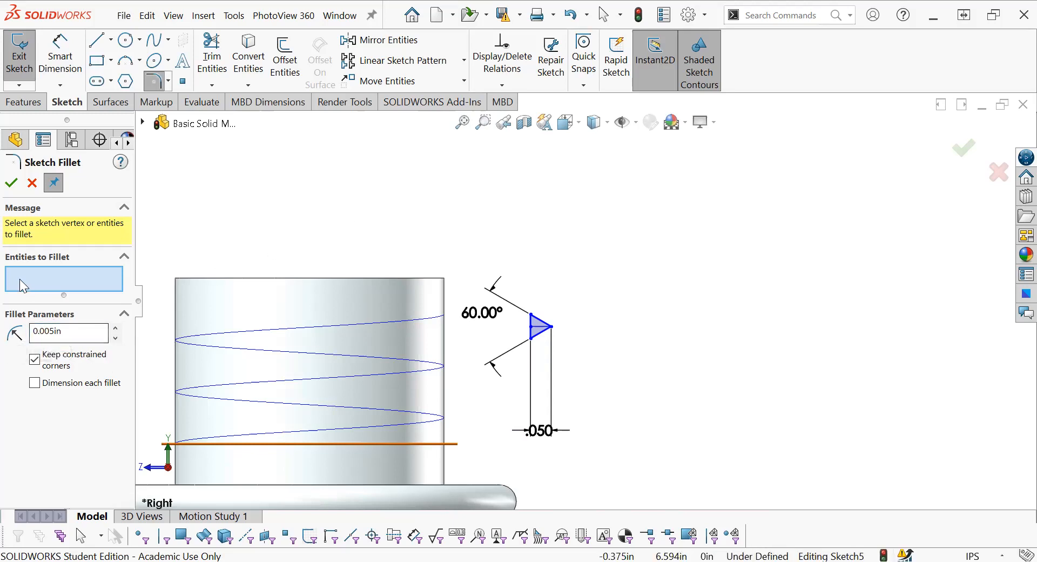
pyautogui.click(550, 327)
pyautogui.scroll(-5, 552, 328)
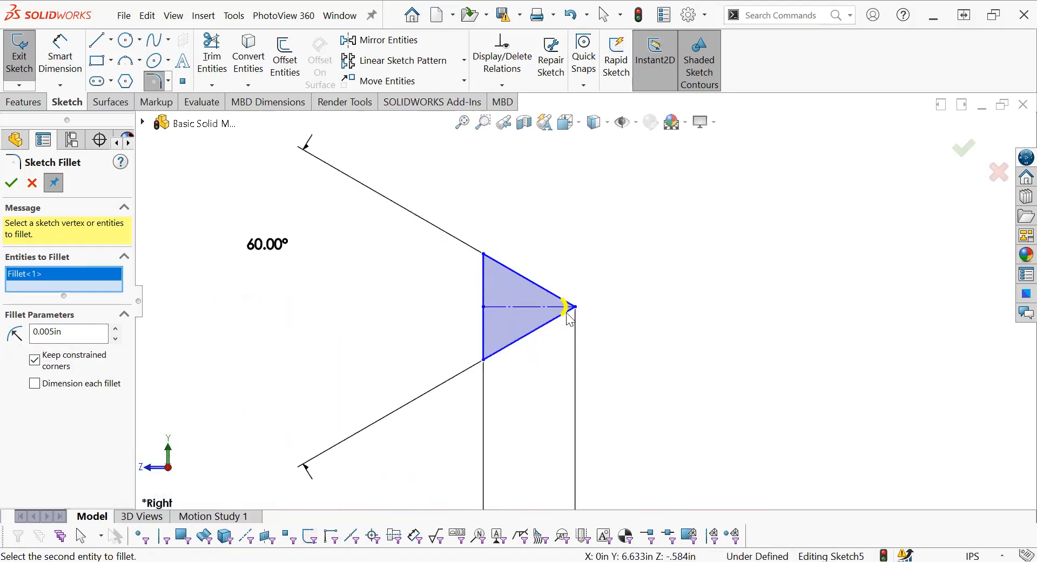
pyautogui.click(12, 183)
pyautogui.scroll(3, 594, 302)
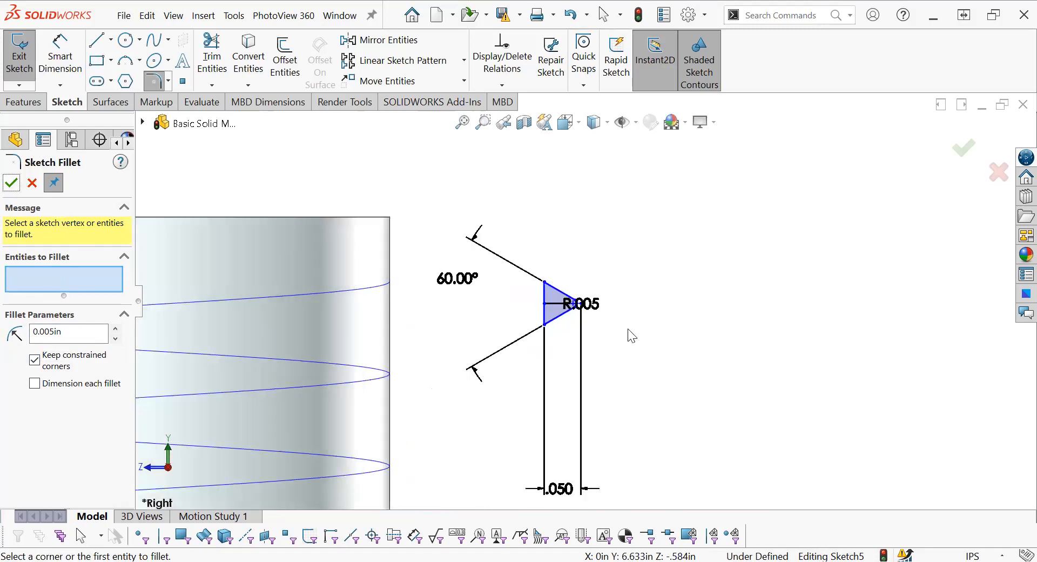
pyautogui.click(13, 183)
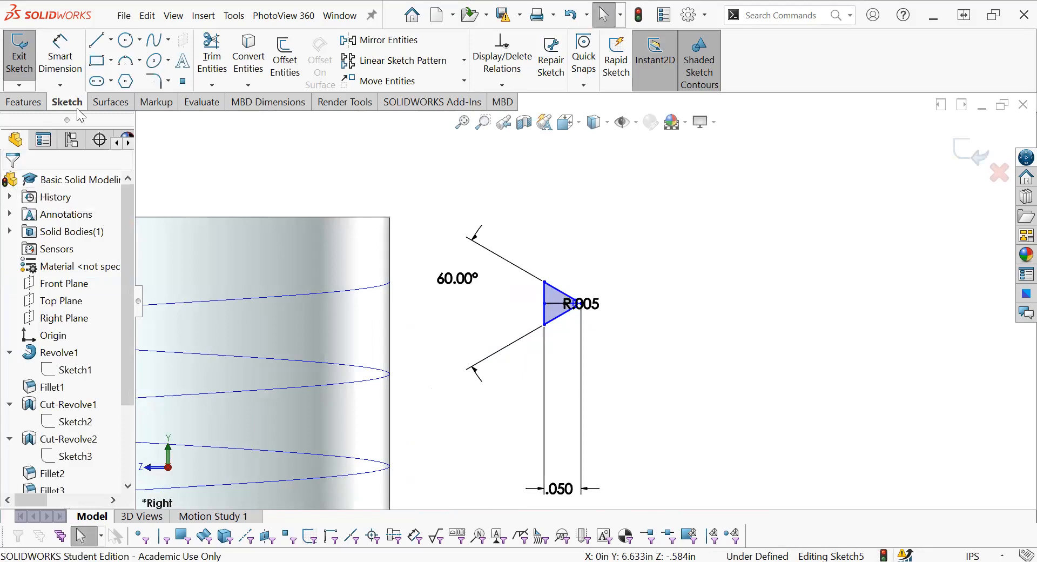
# Move the fillet radius dimension clear of the thread profile, up and away from the neck.
pyautogui.scroll(2, 597, 241)
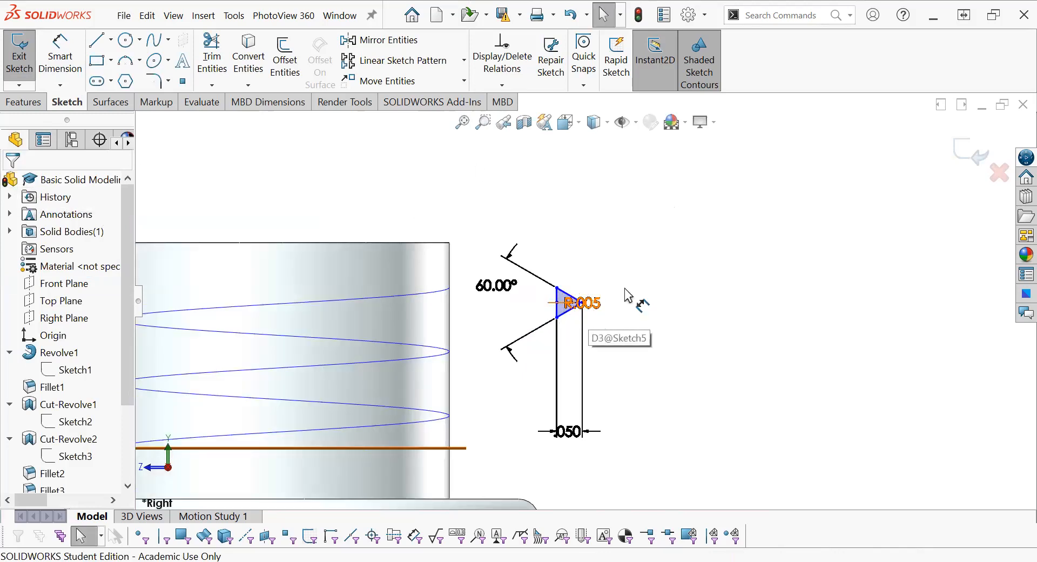
pyautogui.moveTo(586, 302); pyautogui.dragTo(680, 270)
pyautogui.click(672, 263)
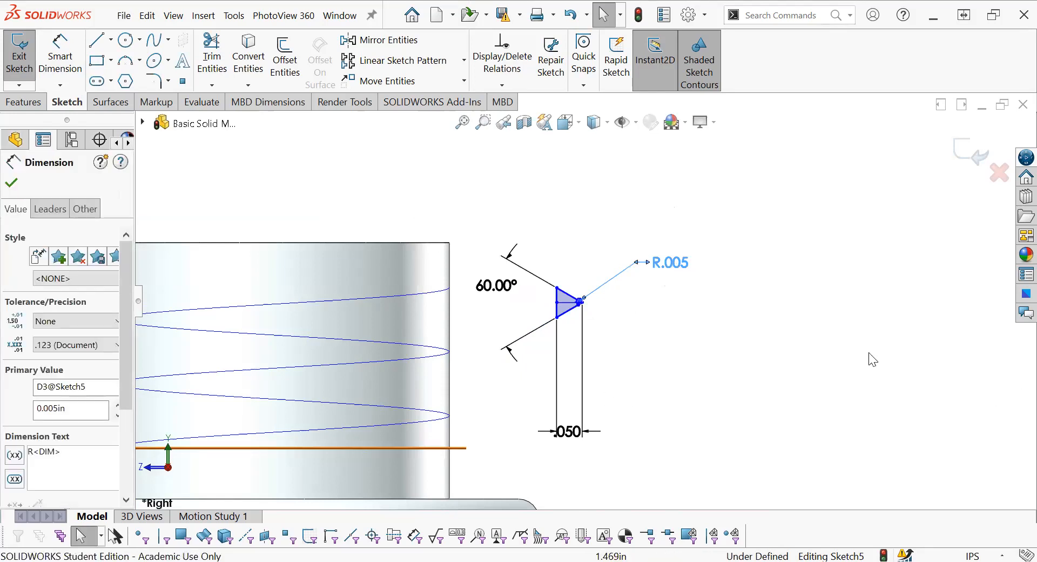
pyautogui.click(748, 352)
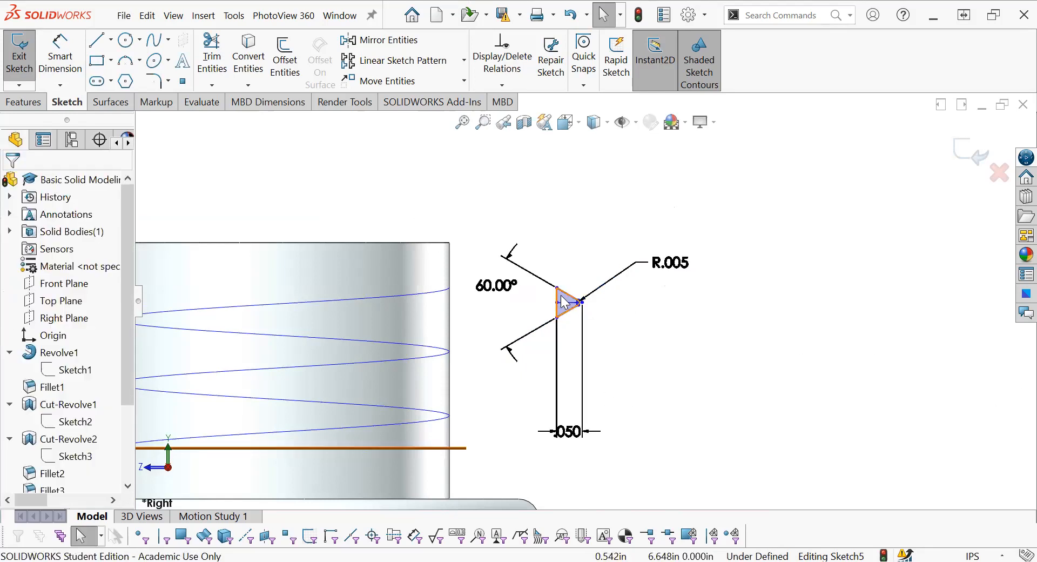
# Reposition the whole thread profile slightly higher beside the neck, near the helix's upper end.
pyautogui.moveTo(563, 300); pyautogui.dragTo(572, 247)
pyautogui.click(574, 247)
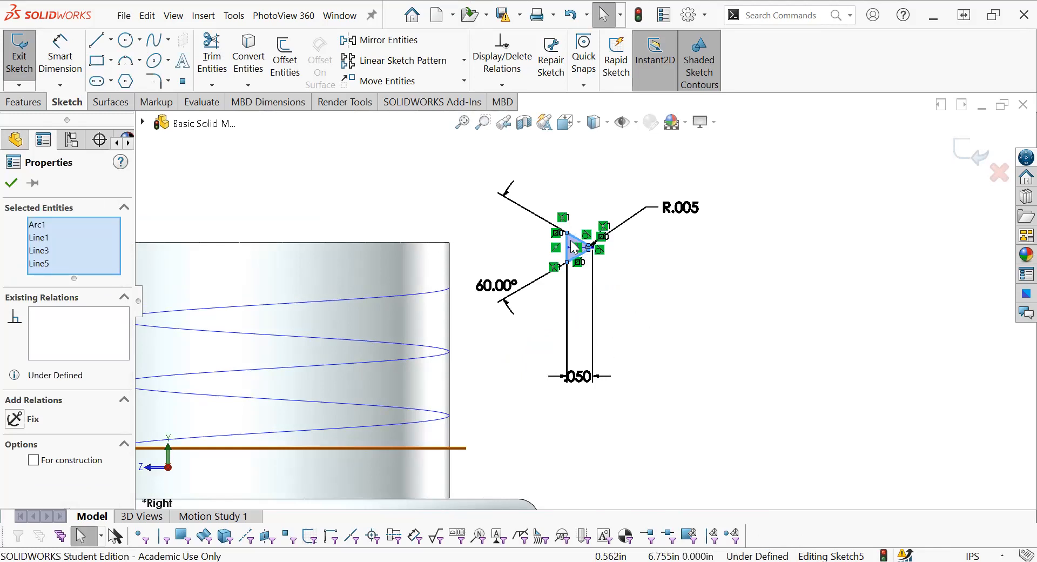
pyautogui.moveTo(574, 247)
pyautogui.mouseDown()
pyautogui.moveTo(579, 309)
pyautogui.moveTo(620, 291)
pyautogui.moveTo(521, 277)
pyautogui.moveTo(570, 270)
pyautogui.mouseUp()
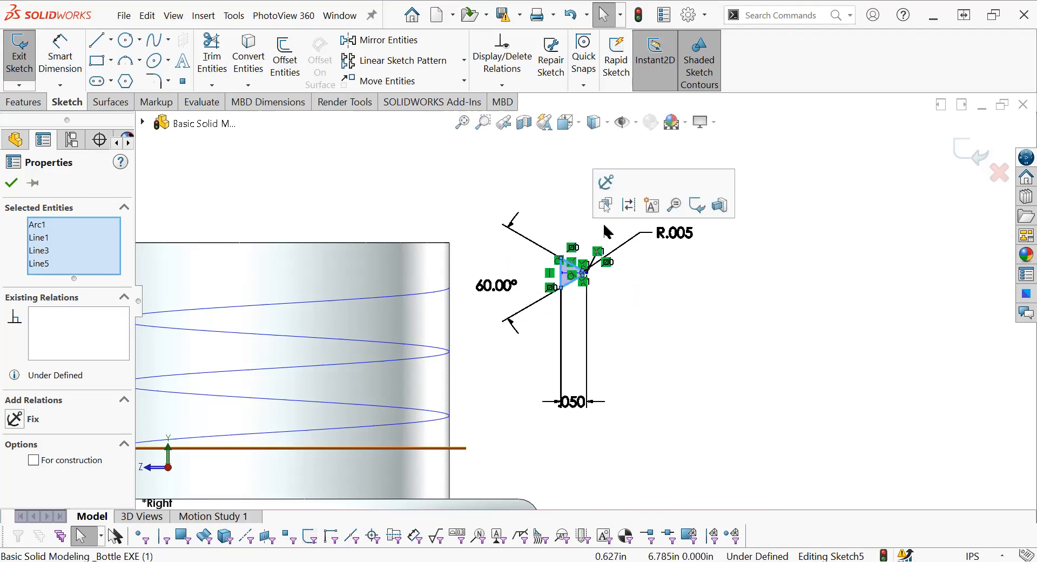
# Try to attach the midpoint of the thread profile's vertical side to the helix with a Pierce relation.
pyautogui.scroll(-3, 605, 227)
pyautogui.click(630, 309)
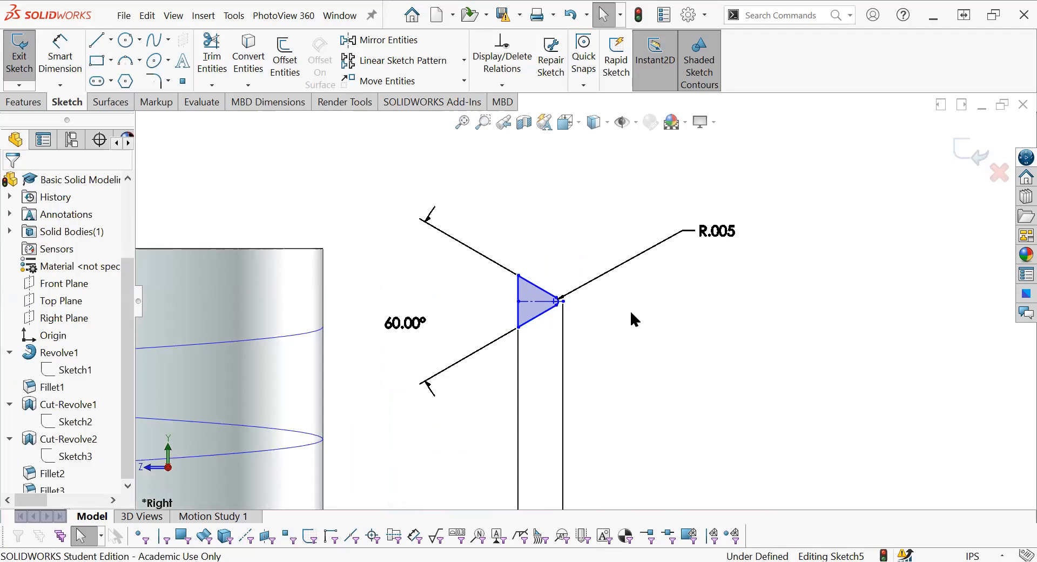
pyautogui.click(519, 302)
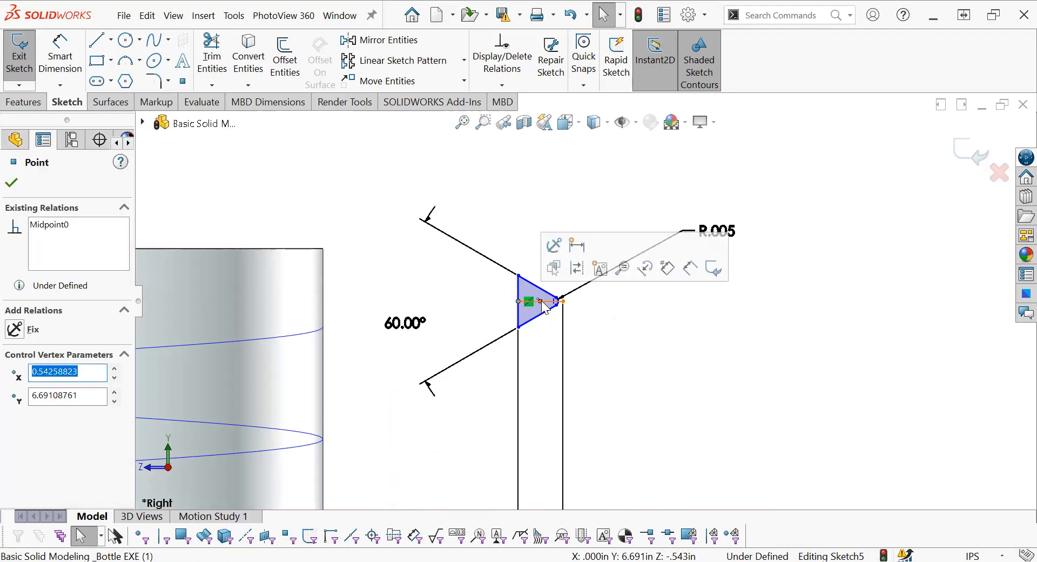
pyautogui.keyDown('ctrl'); pyautogui.click(318, 333); pyautogui.keyUp('ctrl')
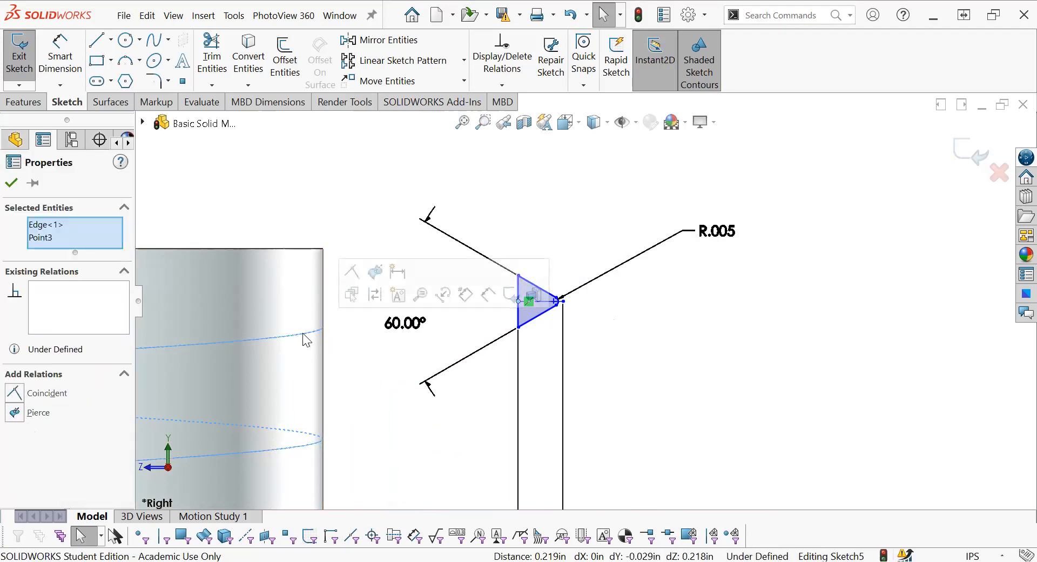
pyautogui.scroll(4, 305, 337)
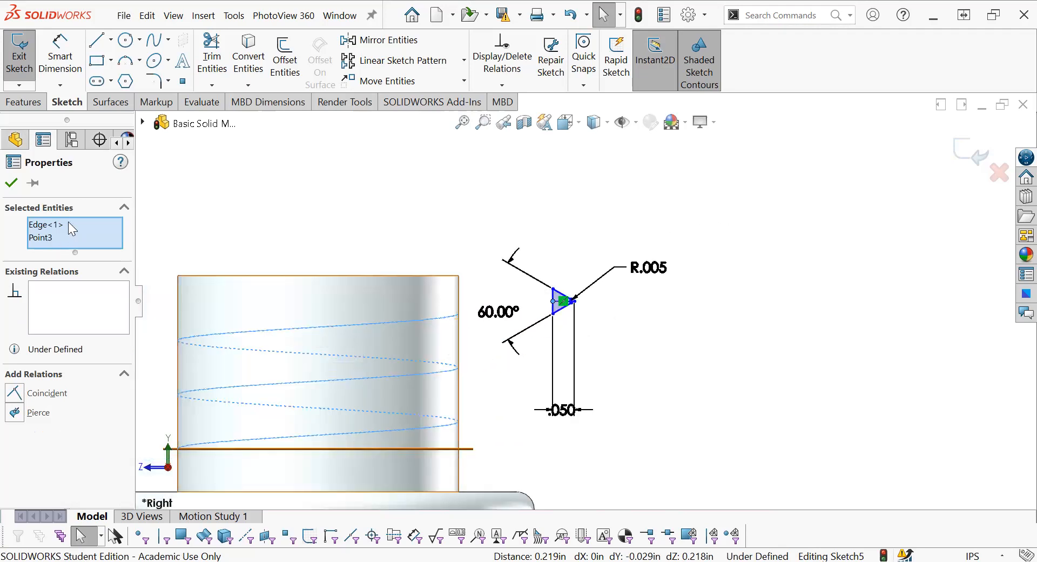
pyautogui.click(64, 225)
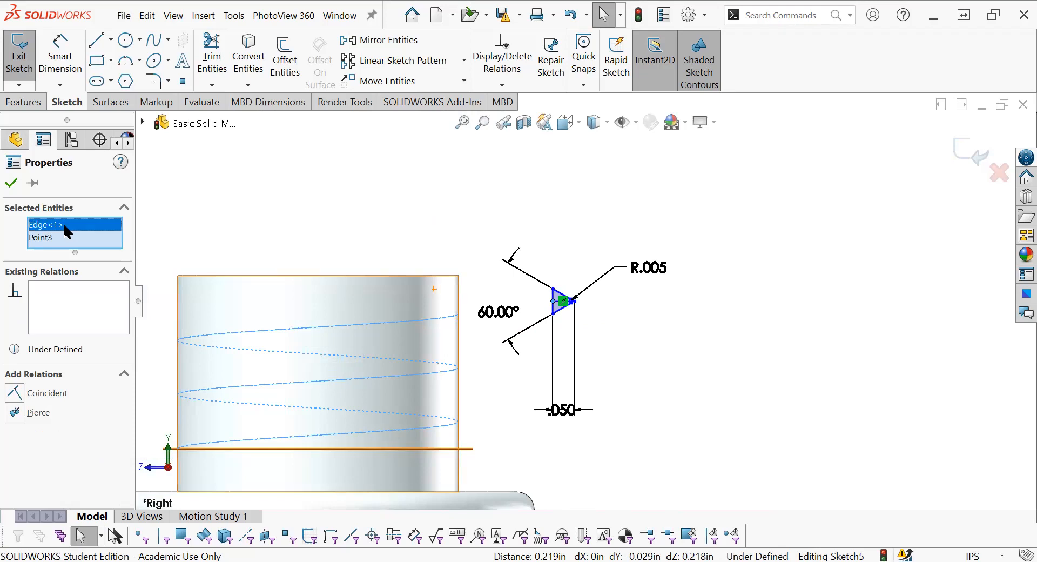
pyautogui.click(58, 240)
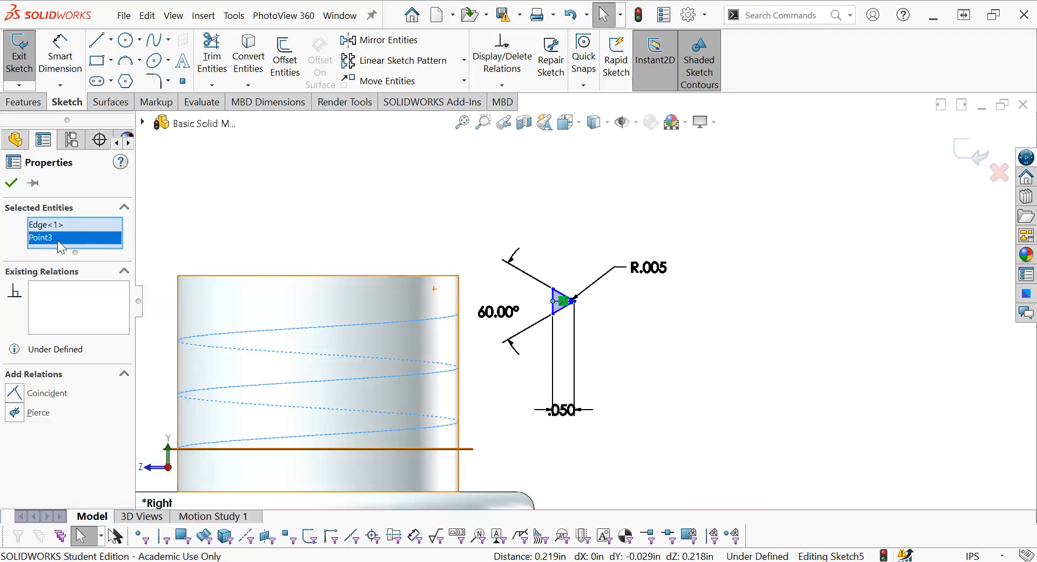
pyautogui.click(59, 229)
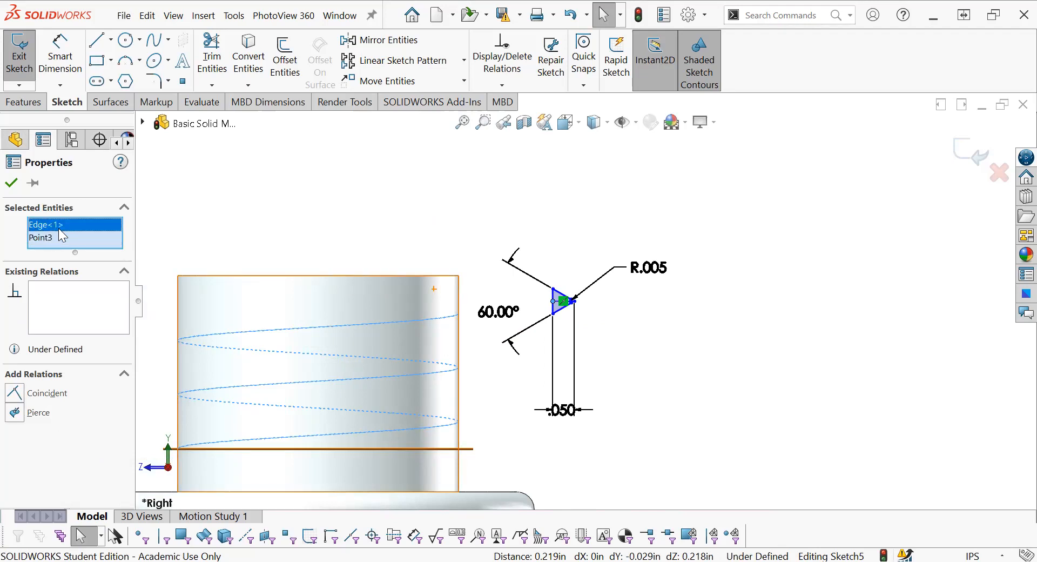
pyautogui.click(14, 413)
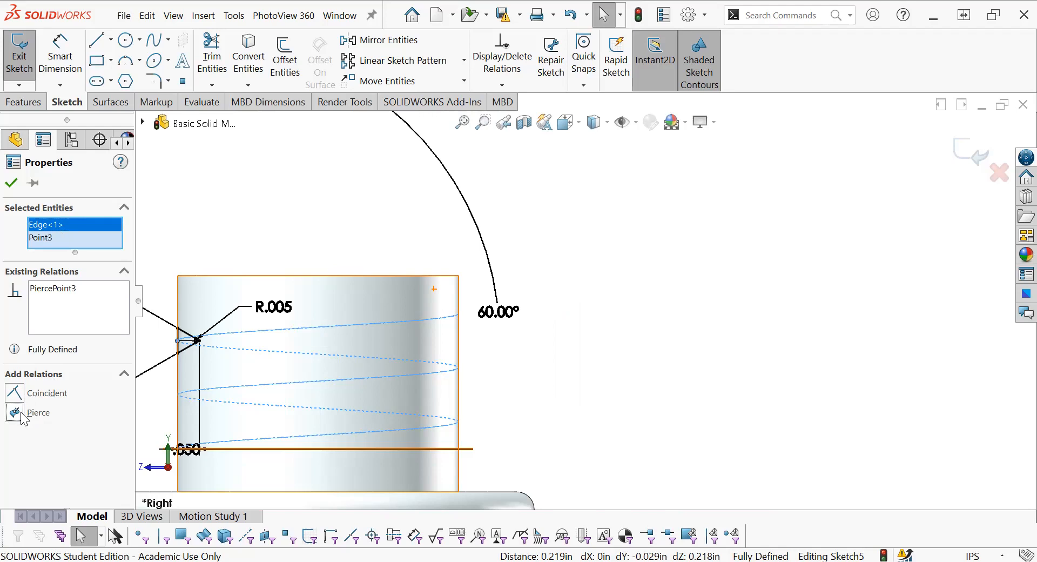
# Clear the selection and undo the Pierce relation on the thread profile.
pyautogui.rightClick(61, 243)
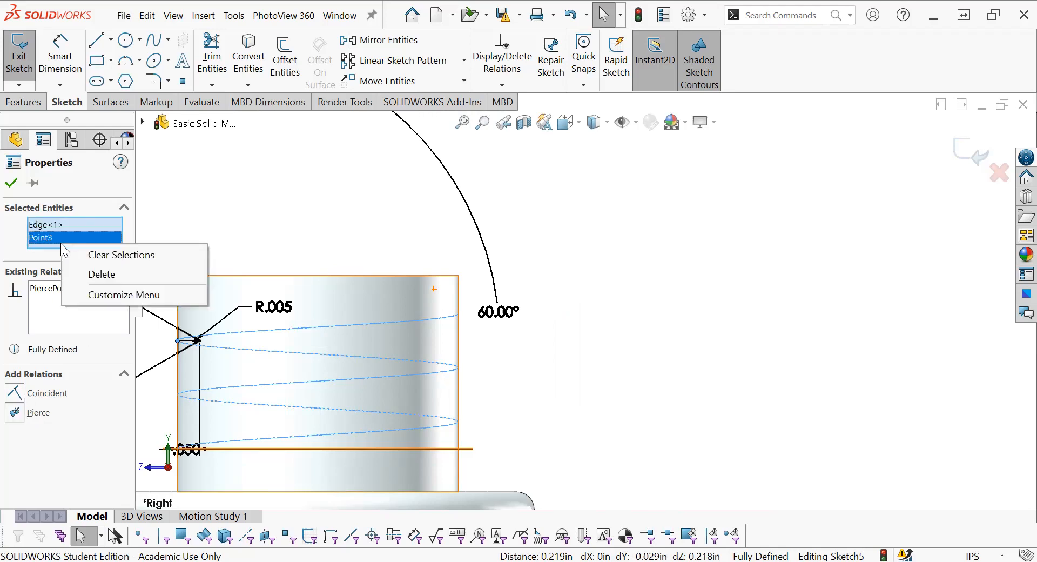
pyautogui.click(91, 255)
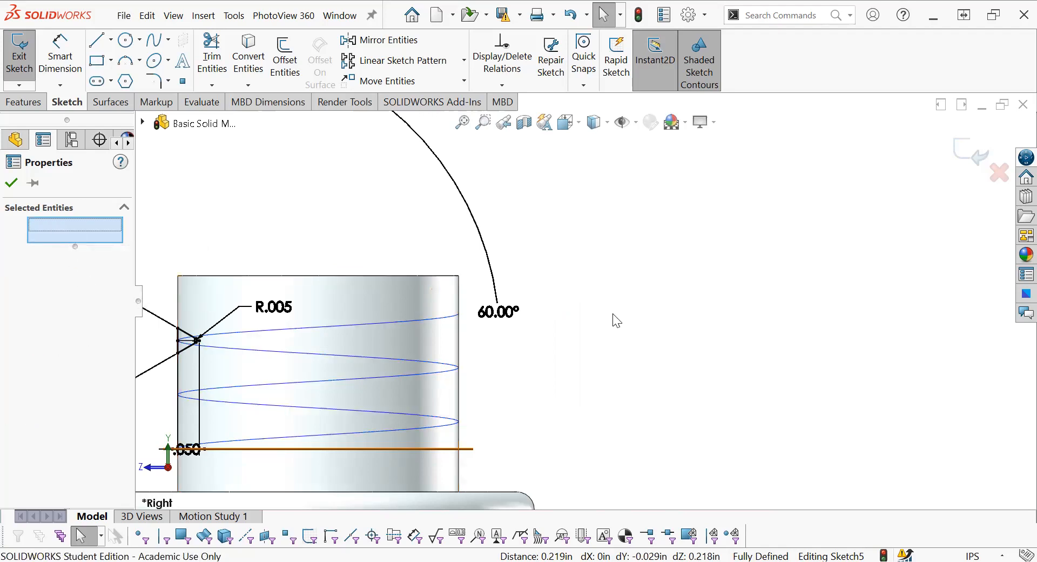
pyautogui.scroll(2, 613, 324)
pyautogui.press('Escape')
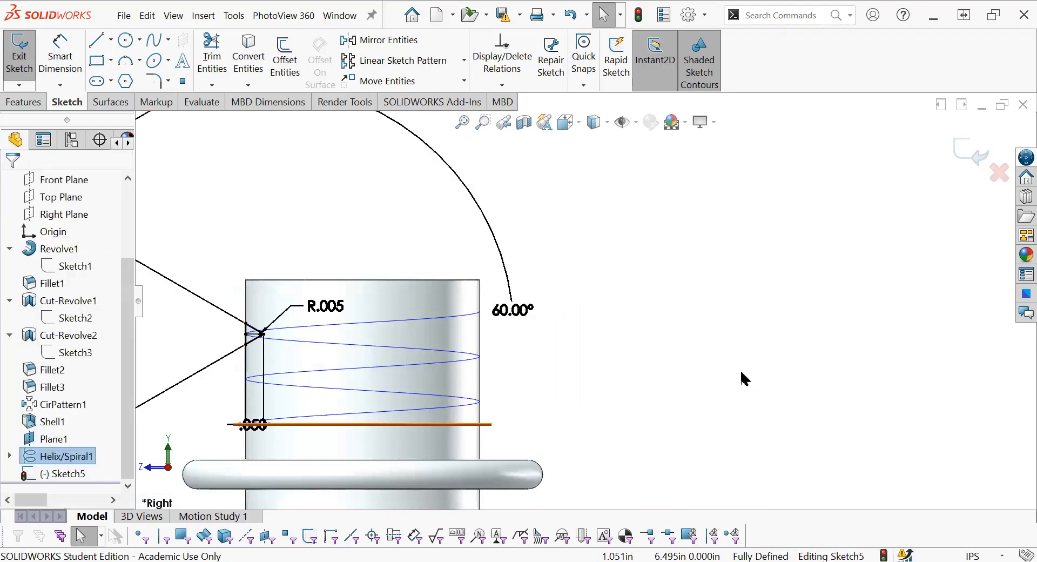
pyautogui.hotkey('ctrl', 'z')
pyautogui.click(671, 342)
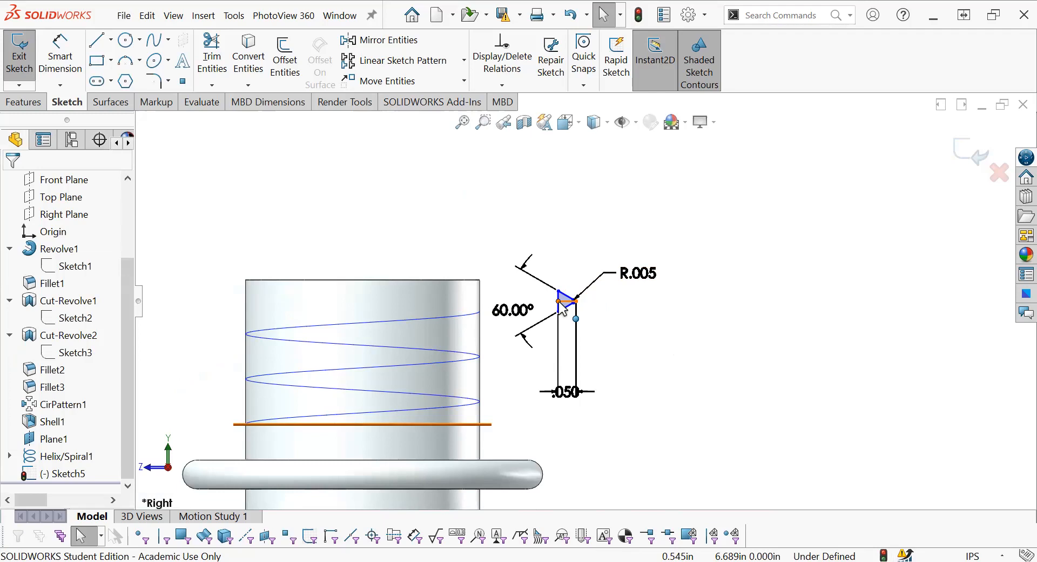
# Add a Pierce relation between the midpoint of the profile's vertical side and the helix near its upper end, and exit the sketch.
pyautogui.click(467, 316)
pyautogui.moveTo(479, 357); pyautogui.dragTo(432, 365, button='middle')
pyautogui.scroll(-5, 527, 326)
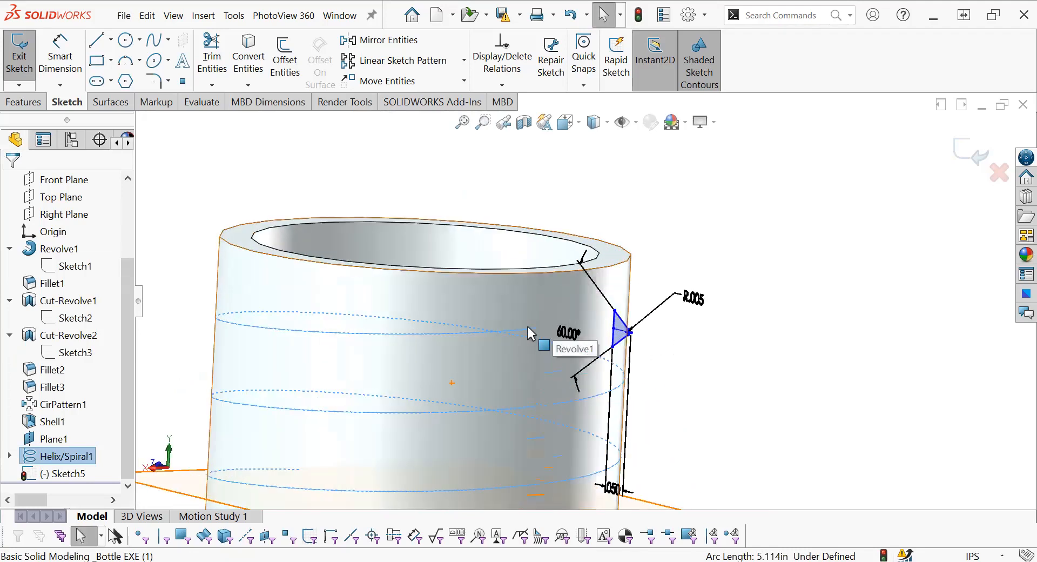
pyautogui.click(890, 402)
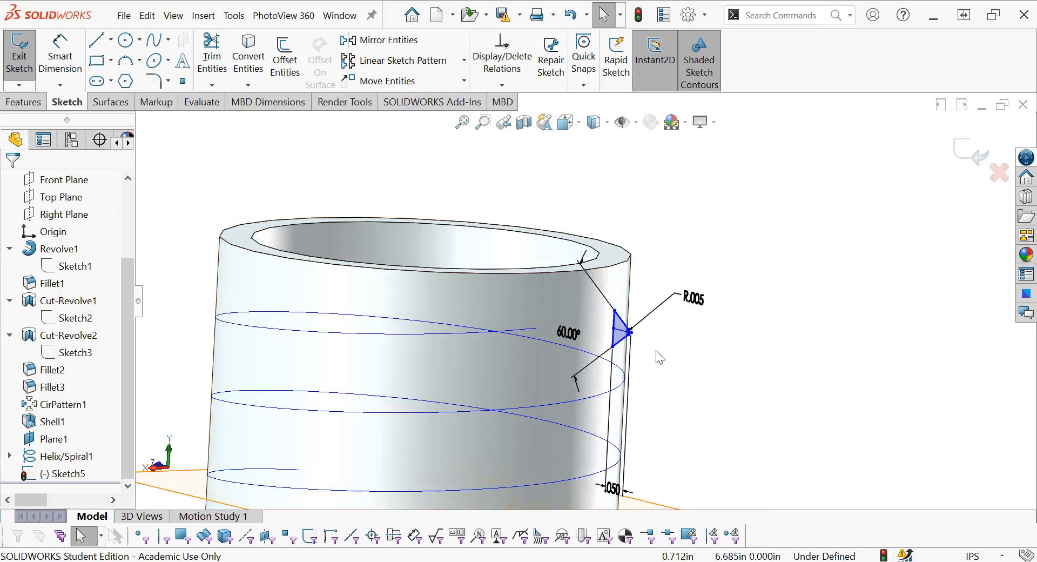
pyautogui.click(614, 330)
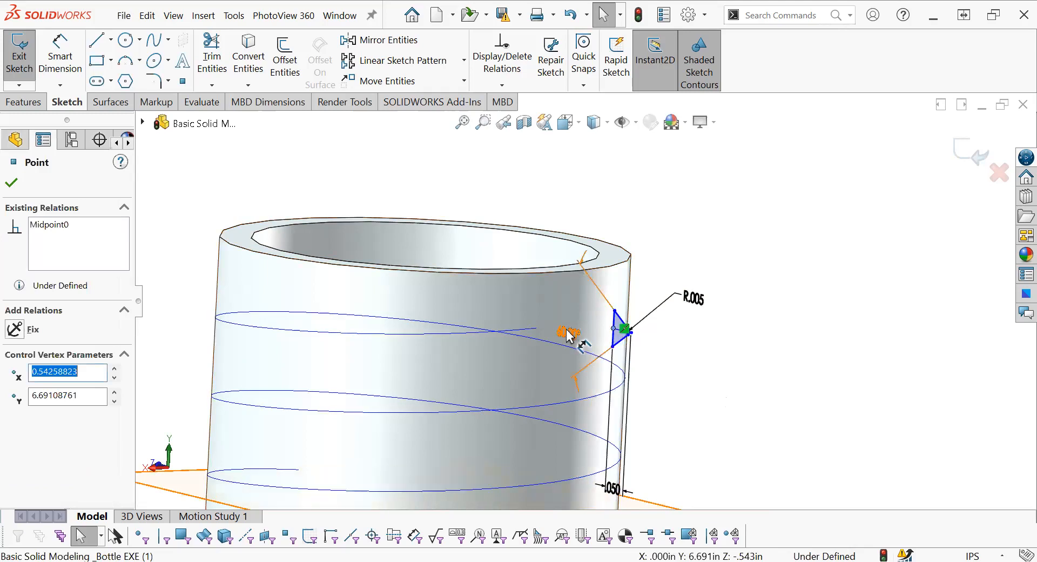
pyautogui.keyDown('ctrl'); pyautogui.click(527, 327); pyautogui.keyUp('ctrl')
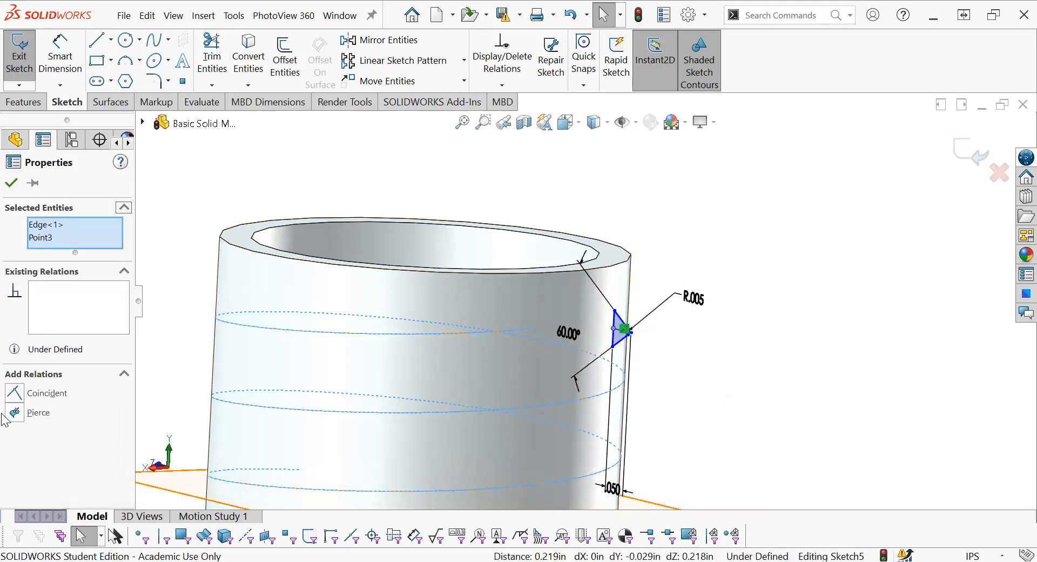
pyautogui.click(14, 412)
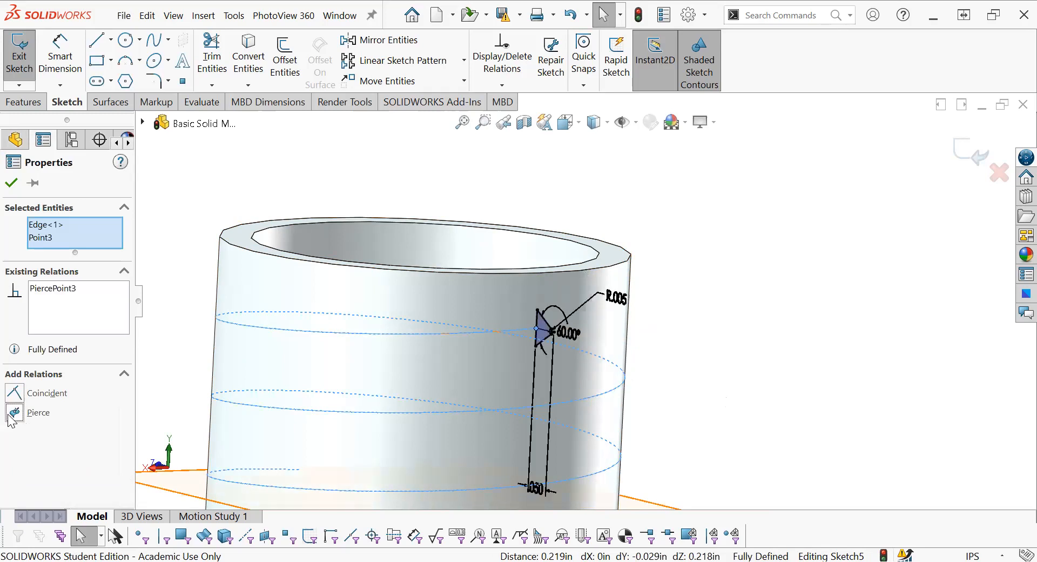
pyautogui.scroll(-2, 540, 338)
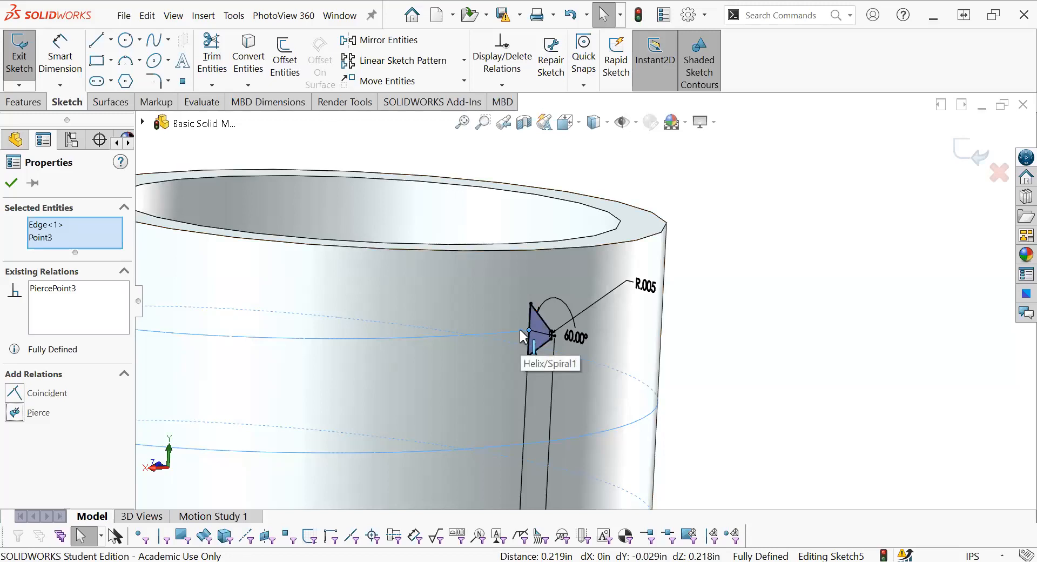
pyautogui.scroll(3, 520, 330)
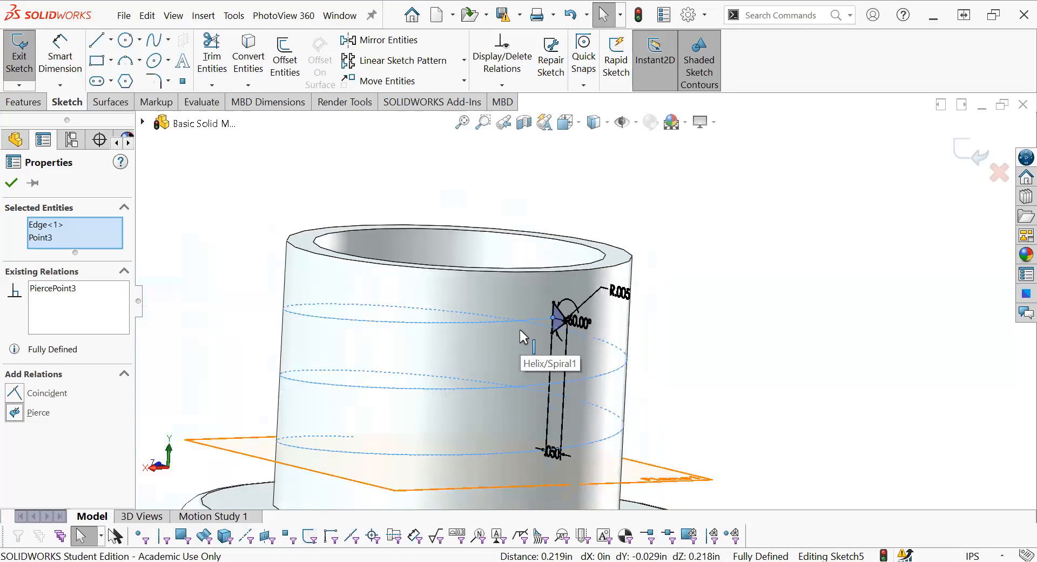
pyautogui.click(12, 182)
pyautogui.click(22, 71)
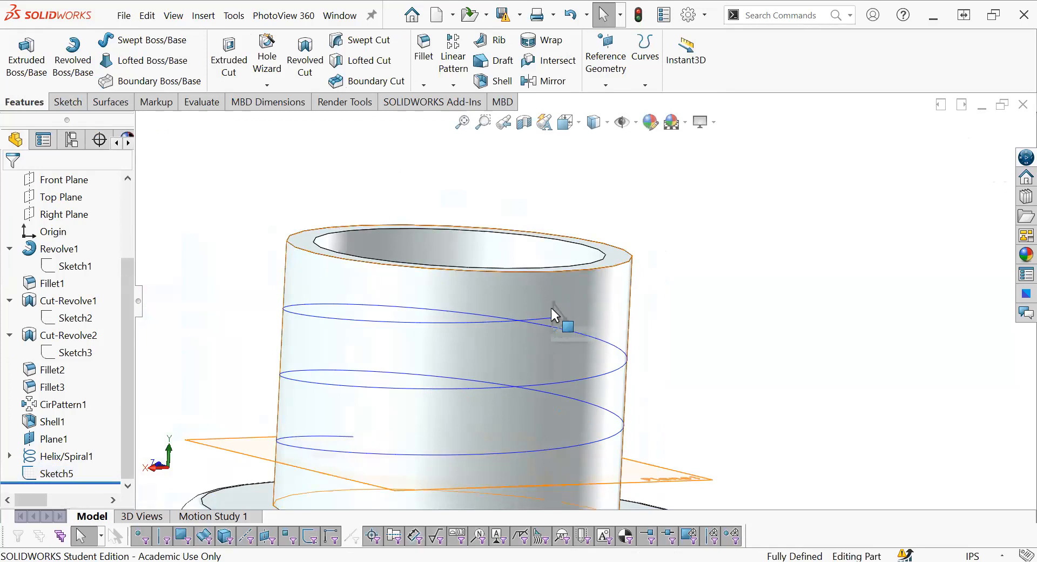
# Create a Swept Boss using the thread profile sketch as the profile and the helix as the path.
pyautogui.click(497, 321)
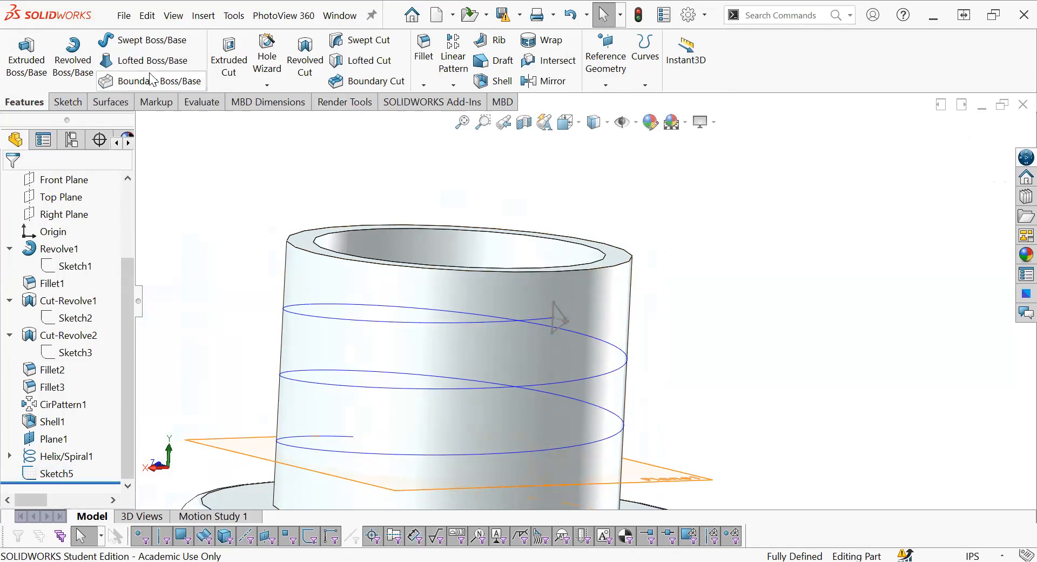
pyautogui.click(136, 41)
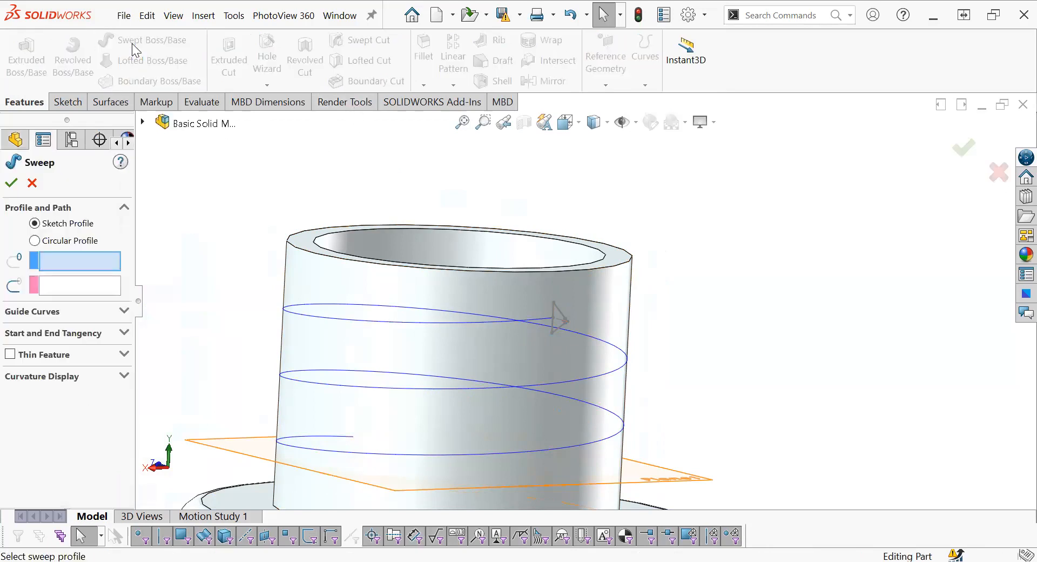
pyautogui.click(560, 315)
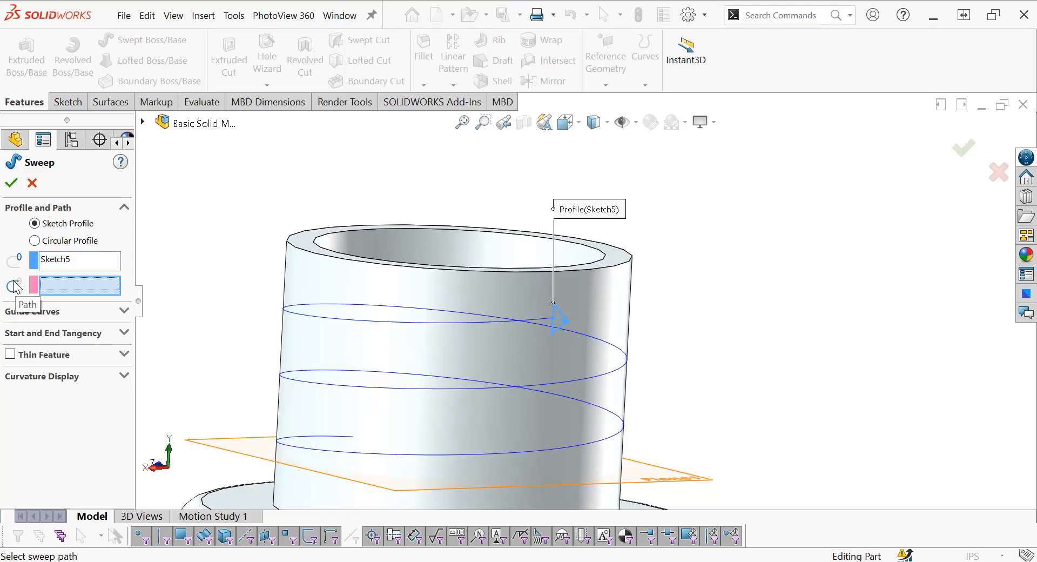
pyautogui.click(364, 321)
pyautogui.scroll(2, 414, 332)
pyautogui.scroll(2, 580, 336)
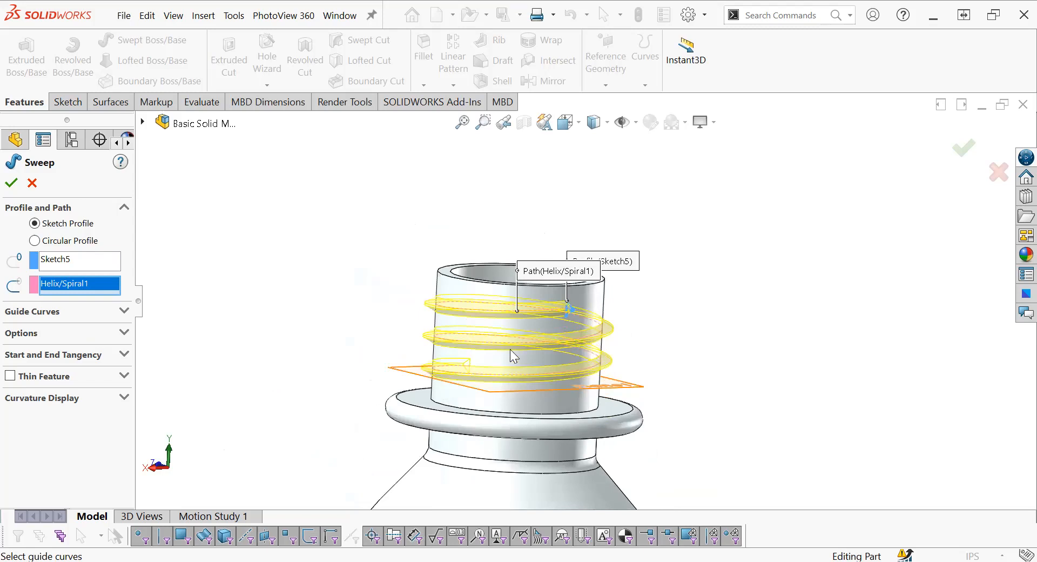
pyautogui.click(12, 184)
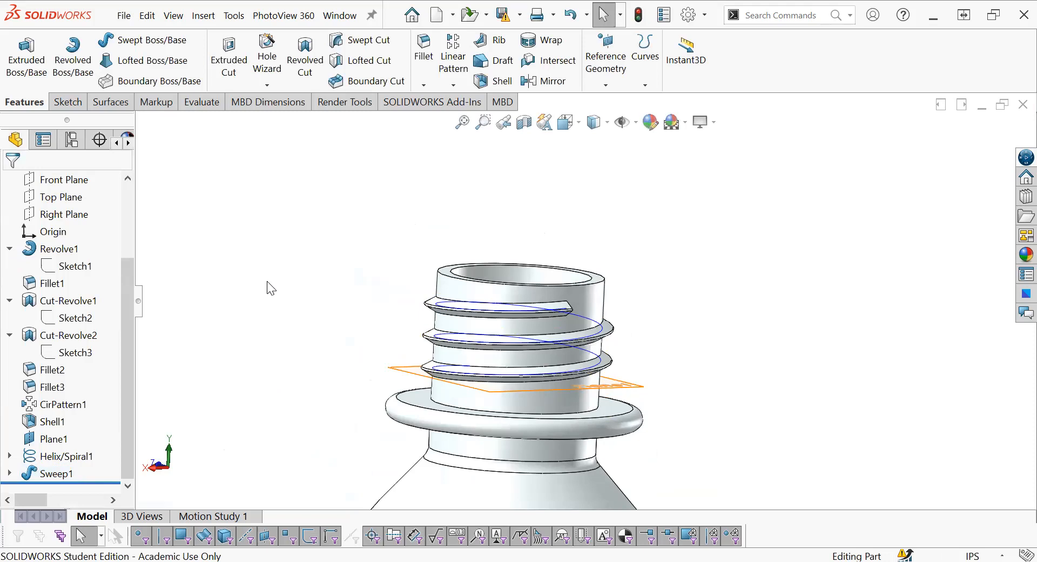
# Hide the helix curve and the reference plane around the bottle neck.
pyautogui.click(83, 456)
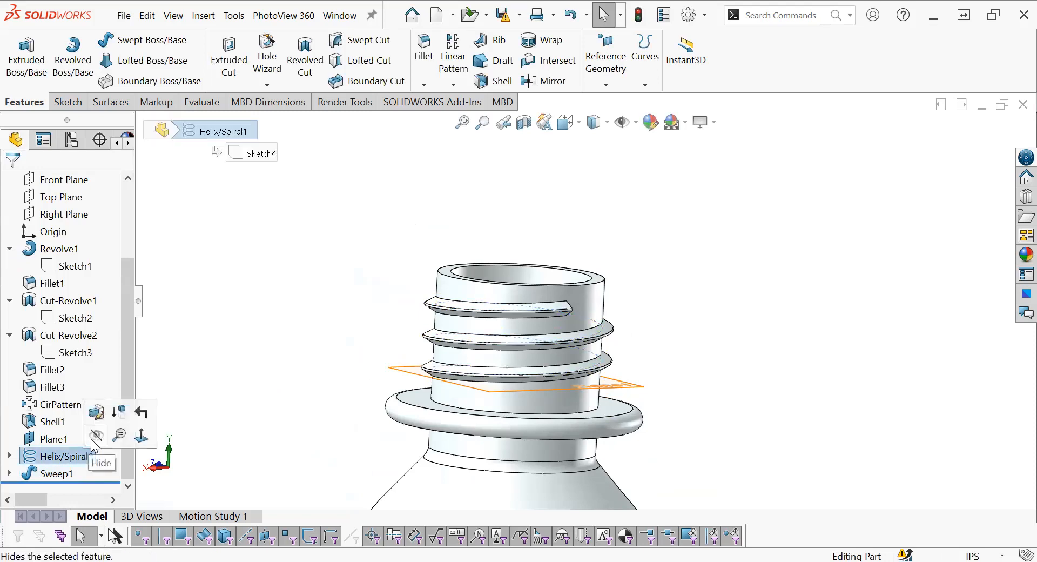
pyautogui.click(90, 438)
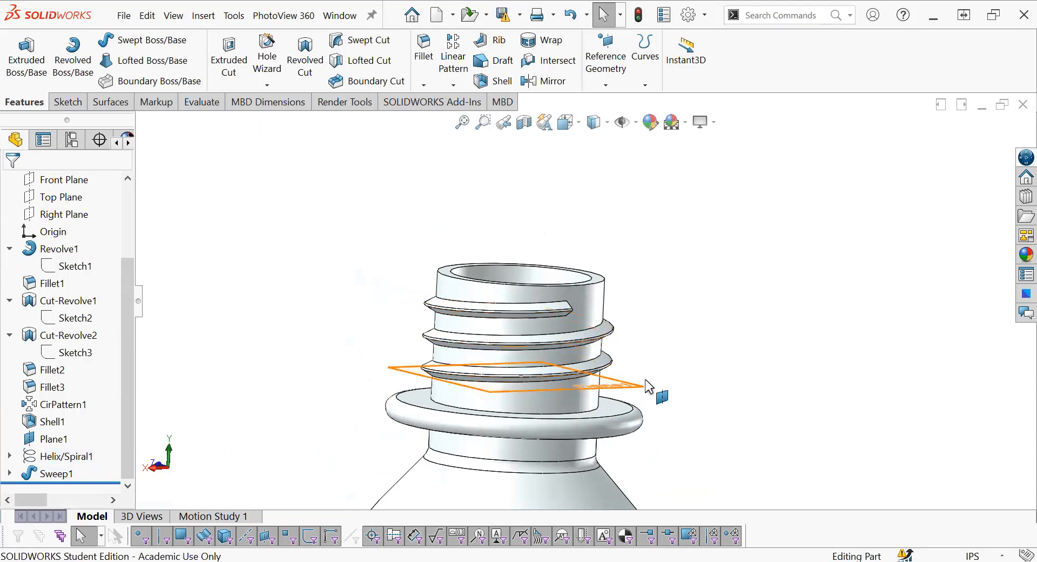
pyautogui.click(621, 390)
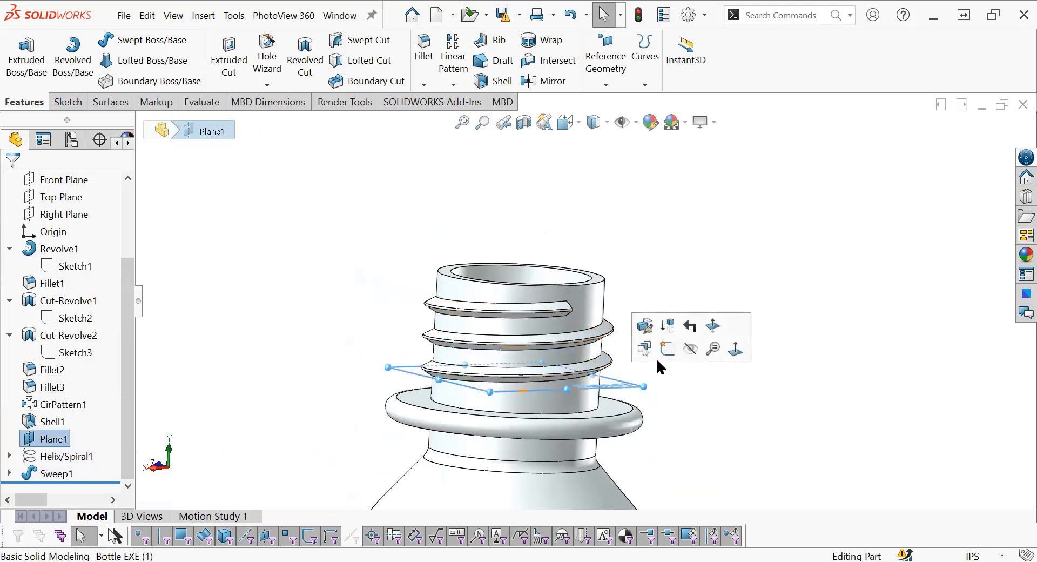
pyautogui.click(689, 348)
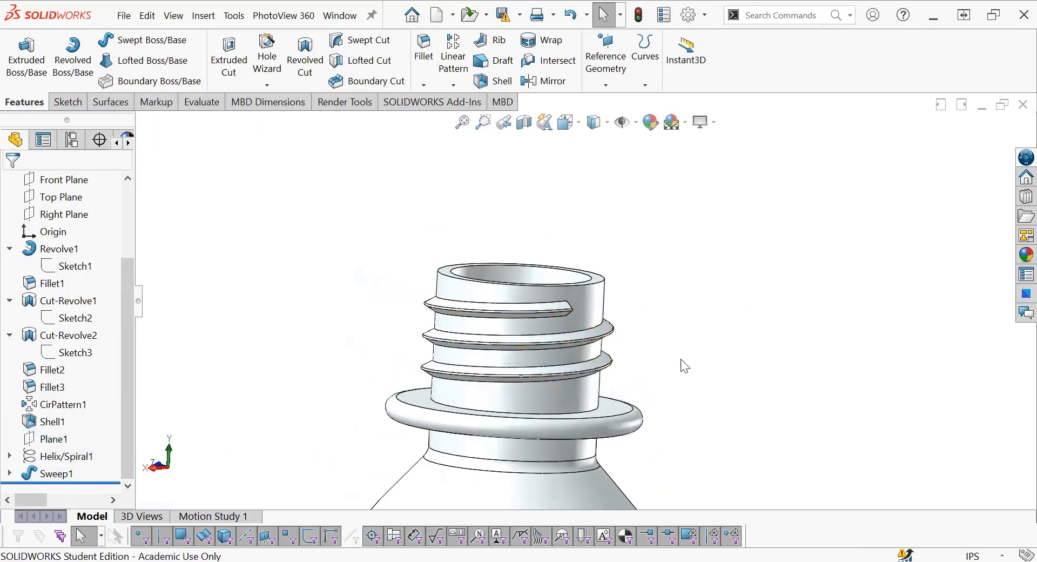
# Start a sketch on the flat end face at the thread's lower end and convert the face's edges into sketch entities.
pyautogui.hotkey('ctrl', '7')
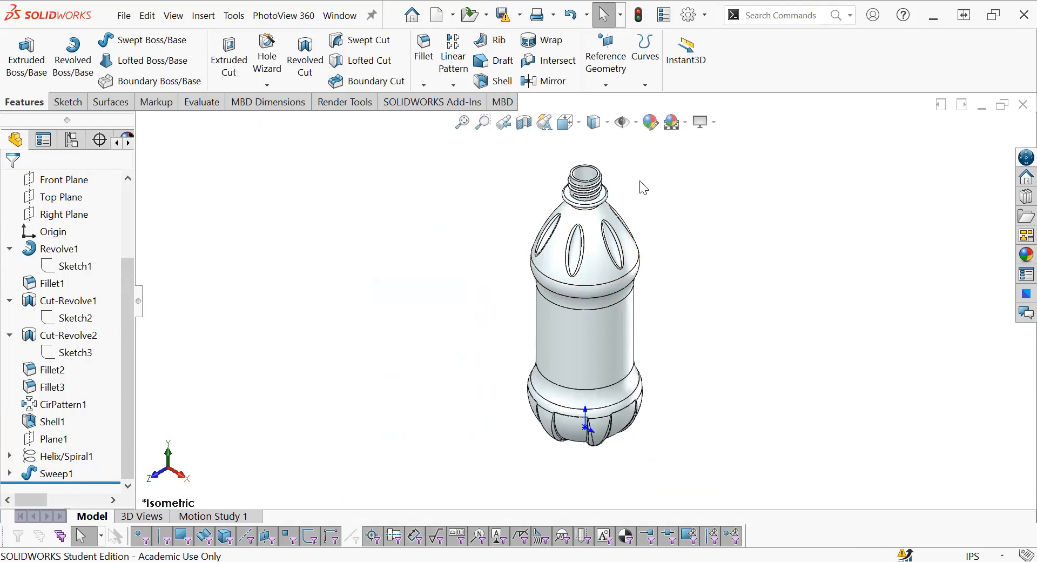
pyautogui.scroll(-10, 603, 169)
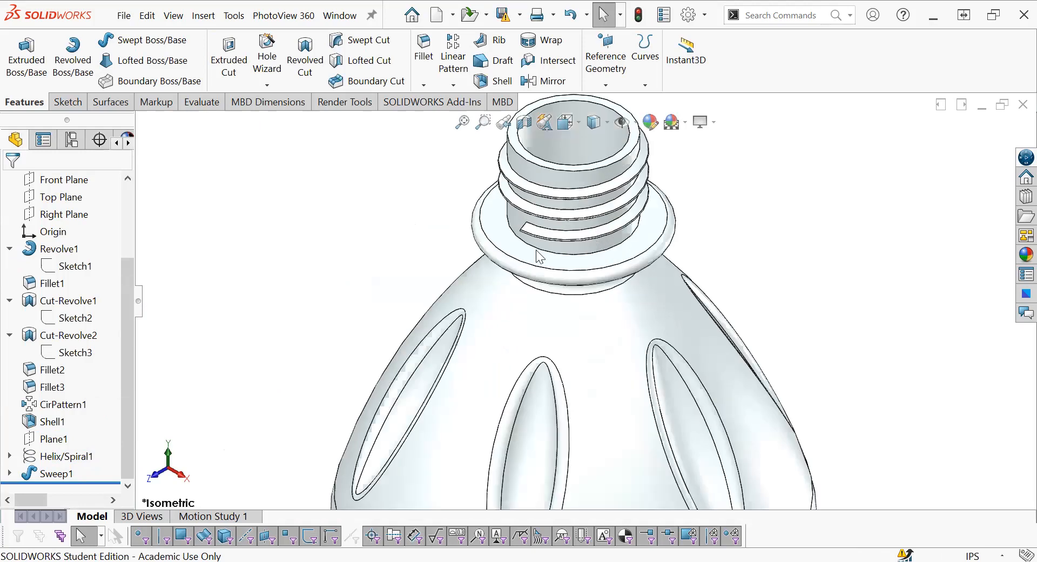
pyautogui.moveTo(567, 247); pyautogui.dragTo(545, 237, button='middle')
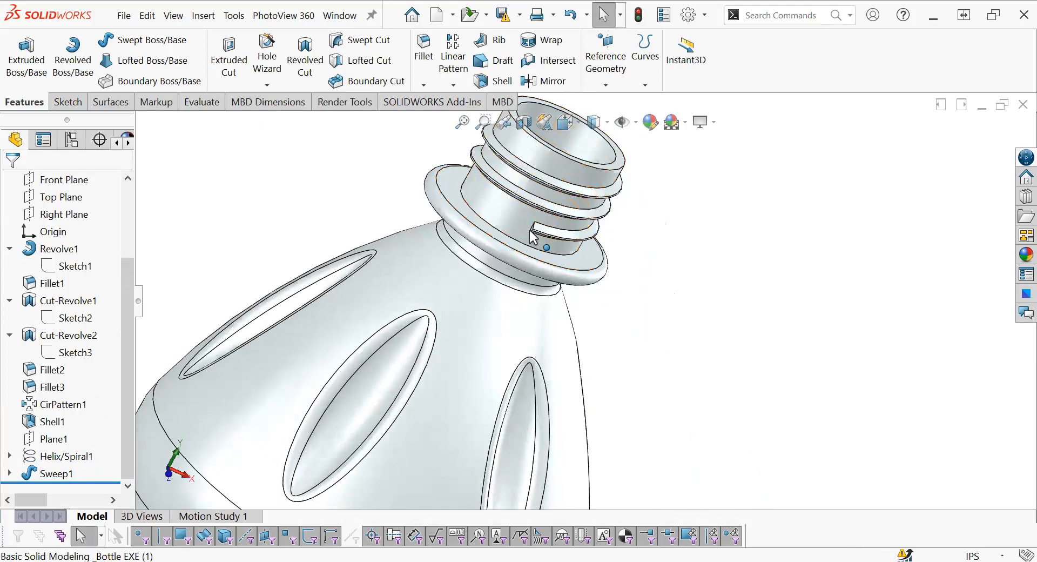
pyautogui.scroll(-5, 537, 231)
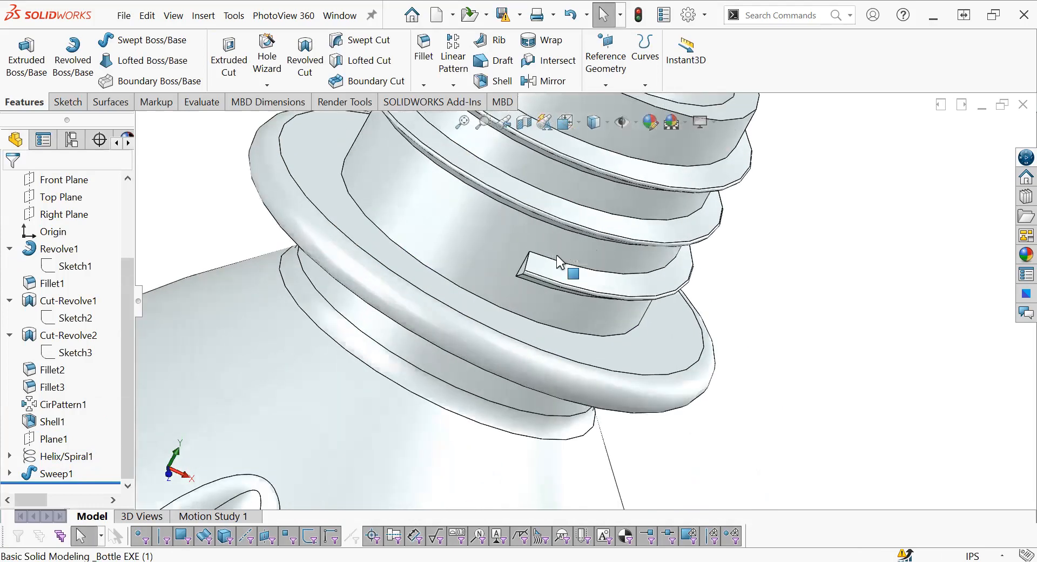
pyautogui.scroll(5, 559, 262)
pyautogui.scroll(-4, 579, 273)
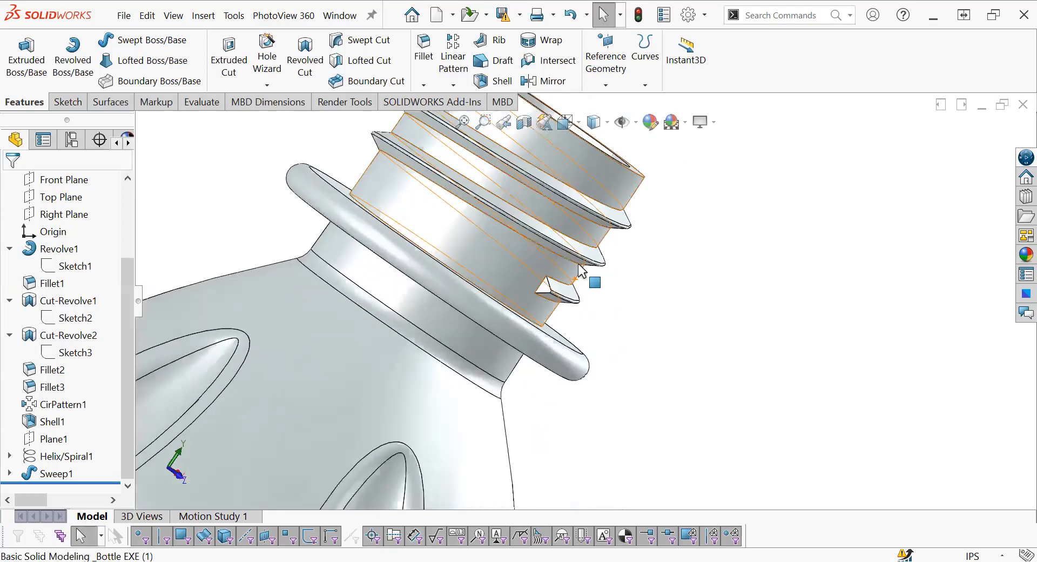
pyautogui.scroll(-3, 579, 270)
pyautogui.click(576, 276)
pyautogui.scroll(-2, 578, 278)
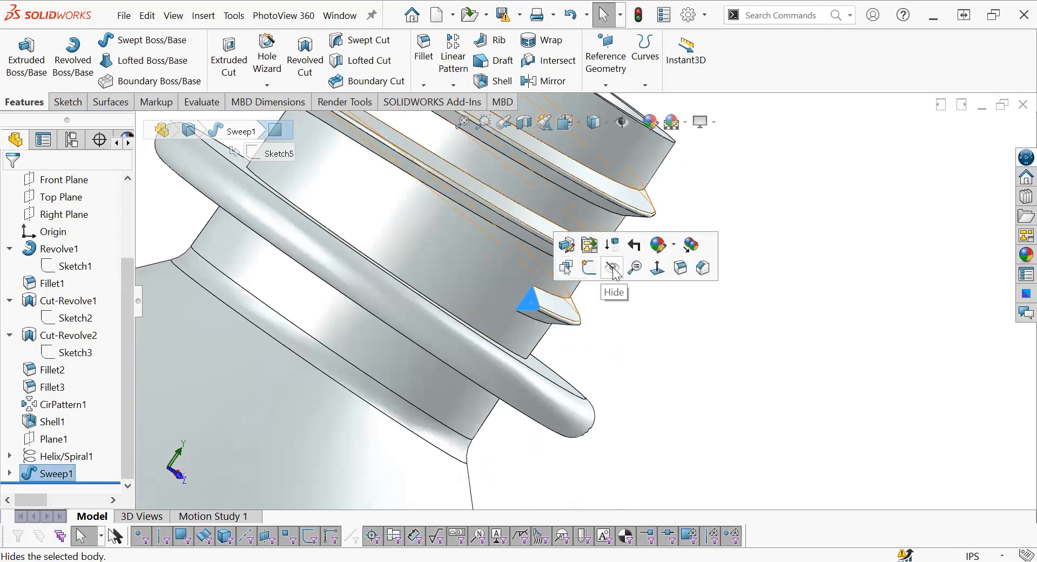
pyautogui.click(591, 268)
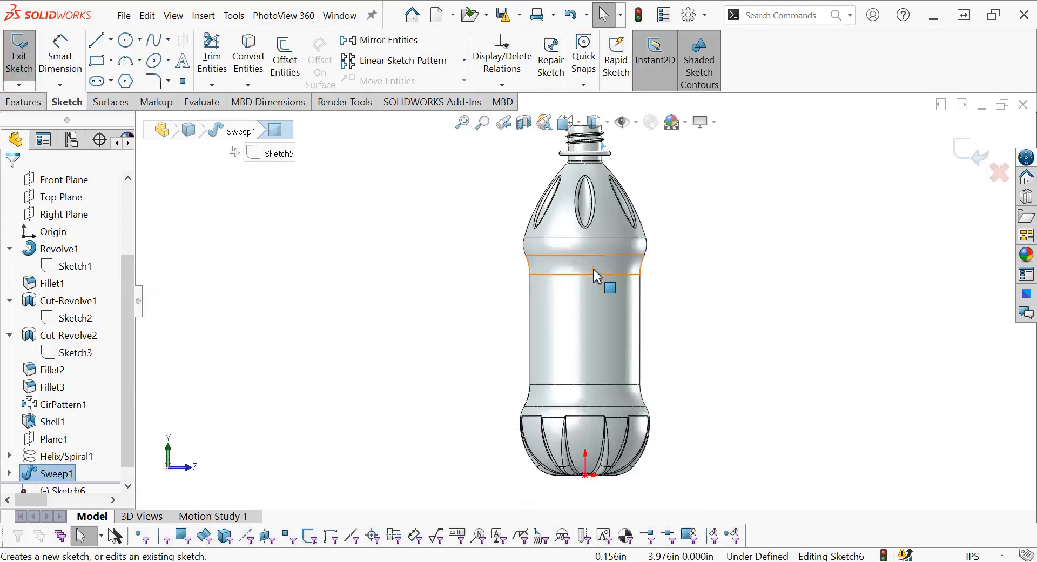
pyautogui.scroll(-10, 605, 152)
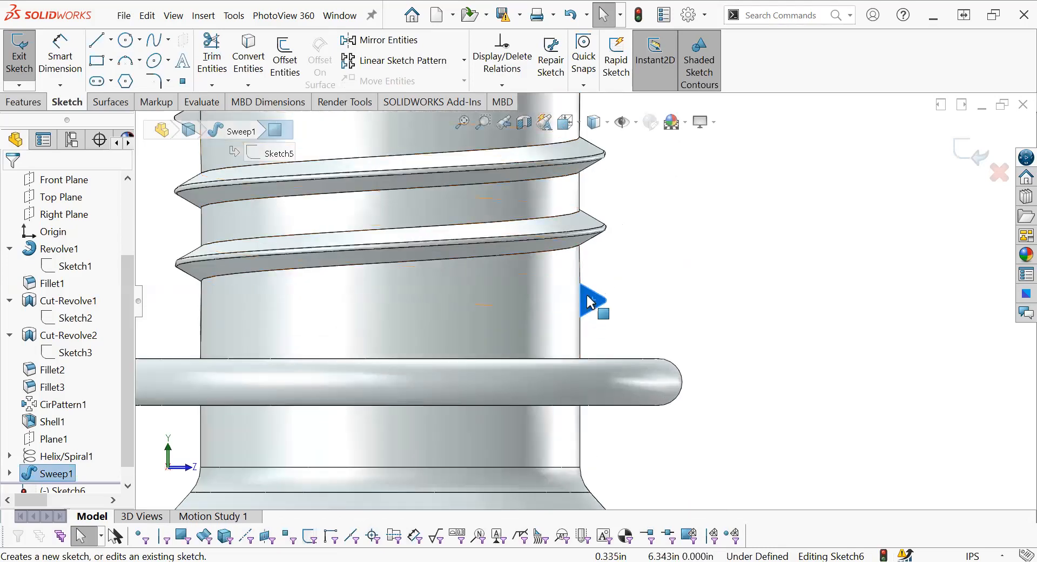
pyautogui.scroll(-3, 620, 275)
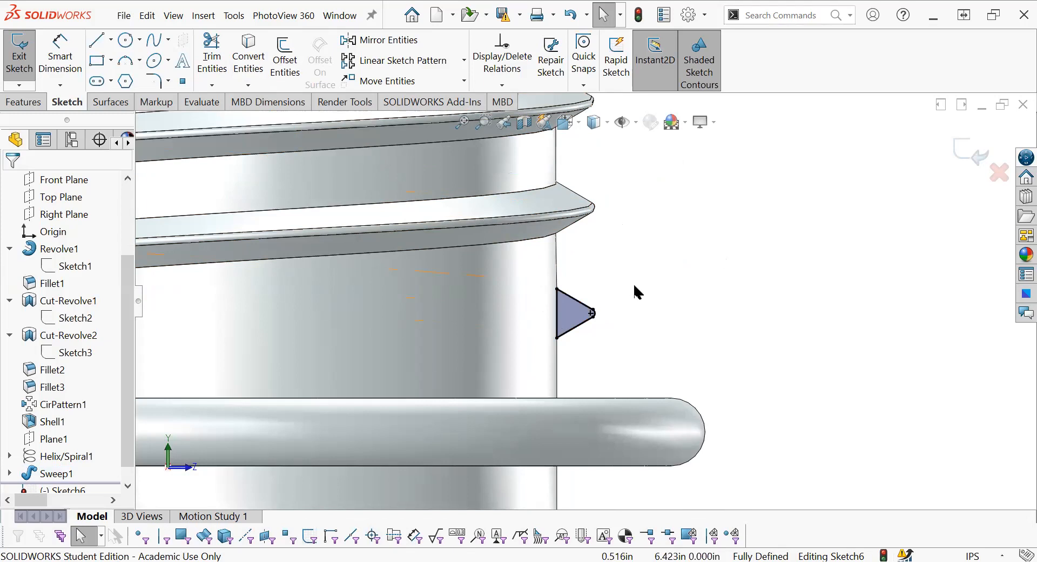
# Start a Revolved Boss from the converted thread profile, using its vertical side against the neck as the axis.
pyautogui.moveTo(614, 311); pyautogui.dragTo(513, 317, button='middle')
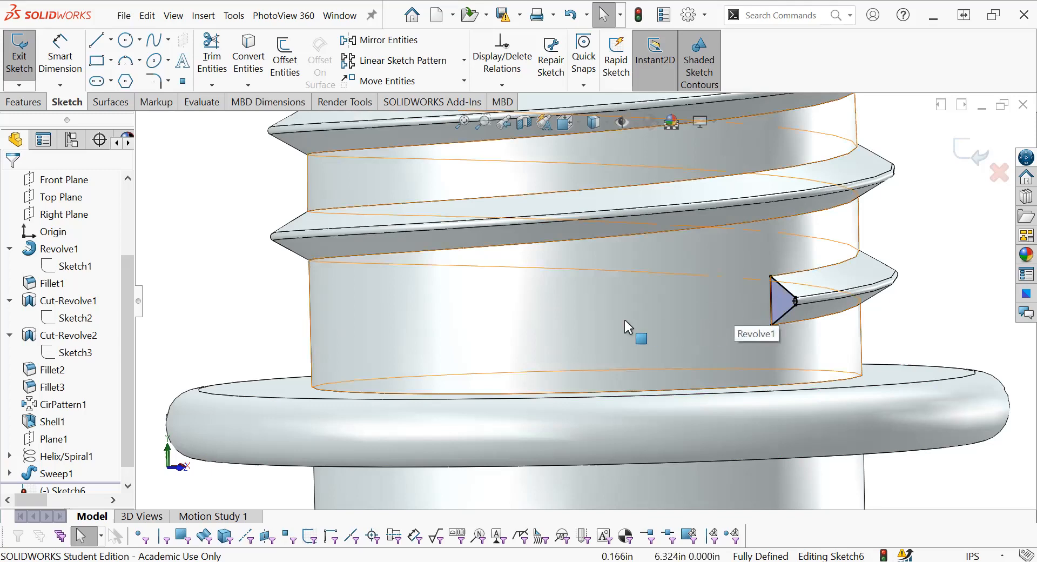
pyautogui.click(12, 107)
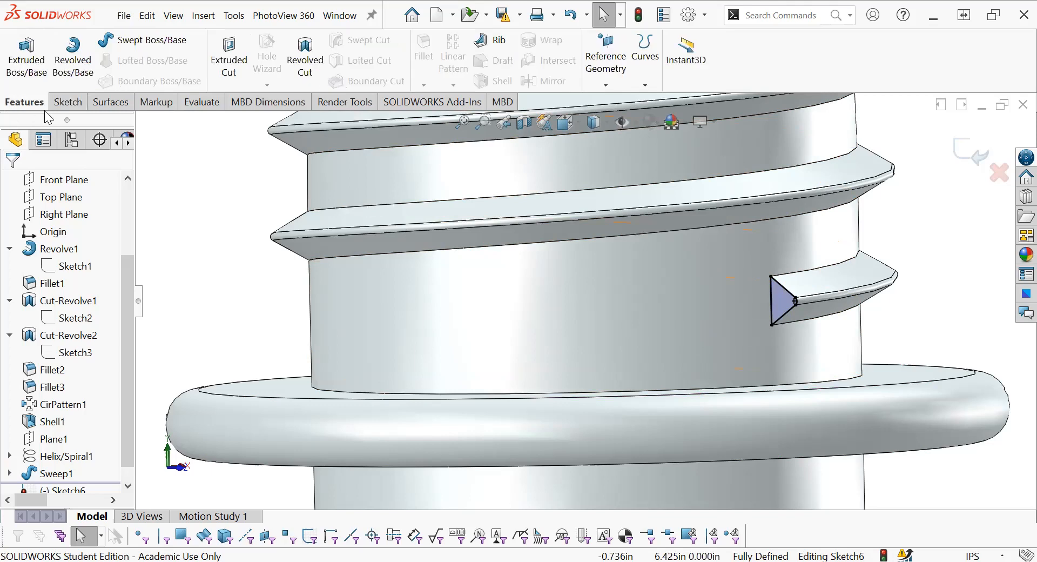
pyautogui.click(85, 79)
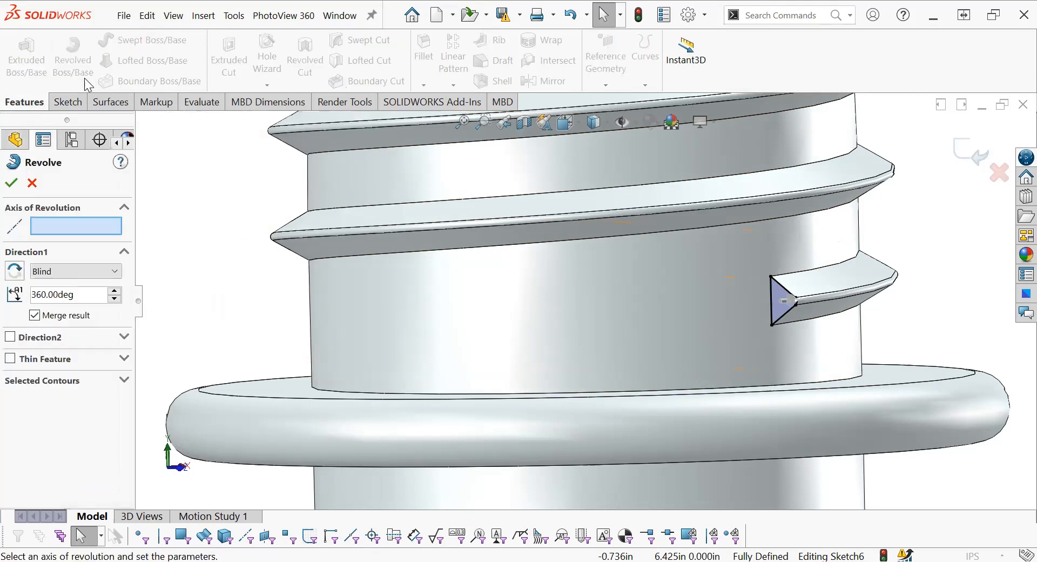
pyautogui.click(83, 220)
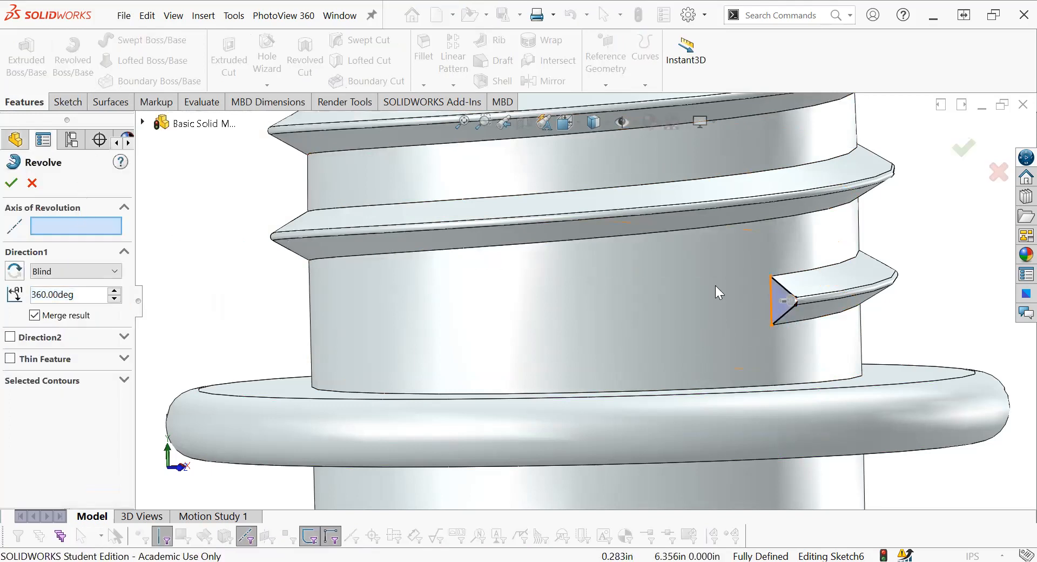
pyautogui.click(771, 299)
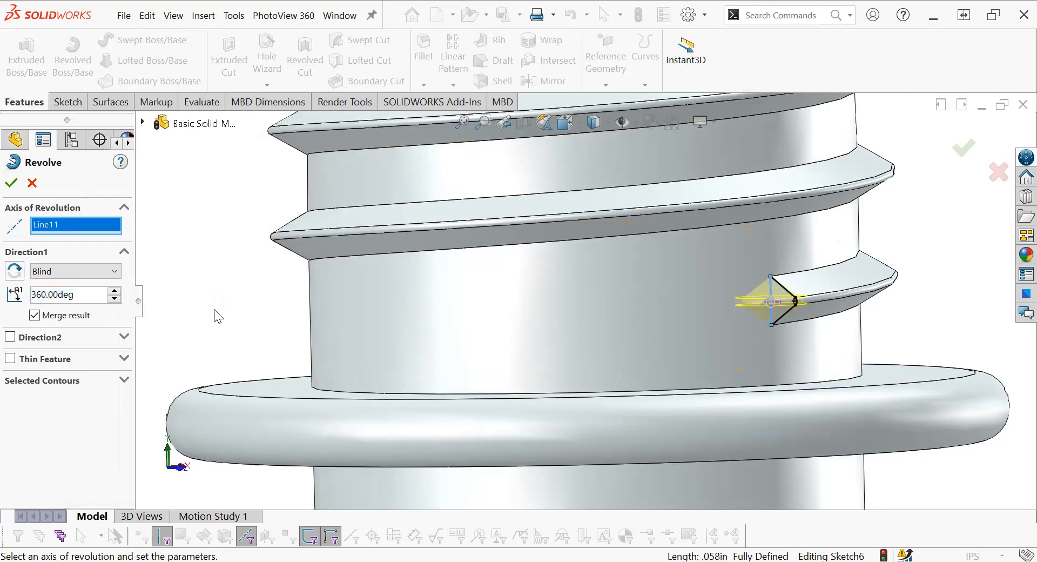
# Set the revolve angle to 100 degrees with merged result and create the tapered closure at the thread's lower end.
pyautogui.scroll(-2, 846, 264)
pyautogui.middleClick(778, 294)
pyautogui.moveTo(785, 303)
pyautogui.mouseDown(button='middle')
pyautogui.moveTo(836, 437)
pyautogui.moveTo(804, 490)
pyautogui.moveTo(818, 419)
pyautogui.mouseUp(button='middle')
pyautogui.scroll(2, 792, 402)
pyautogui.middleClick(779, 398)
pyautogui.moveTo(779, 391); pyautogui.dragTo(761, 410, button='middle')
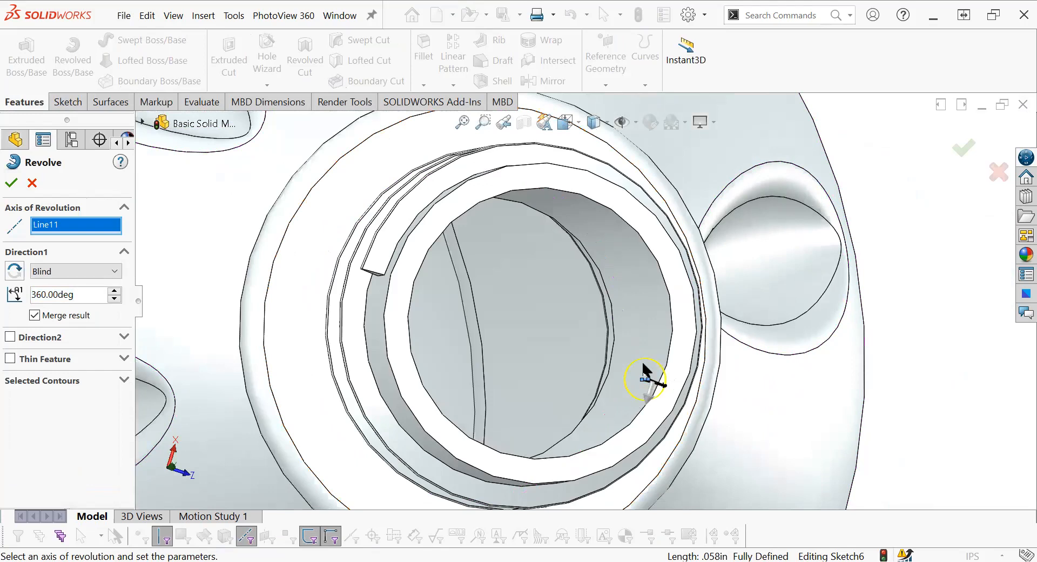
pyautogui.moveTo(593, 390); pyautogui.dragTo(584, 254, button='middle')
pyautogui.doubleClick(88, 293)
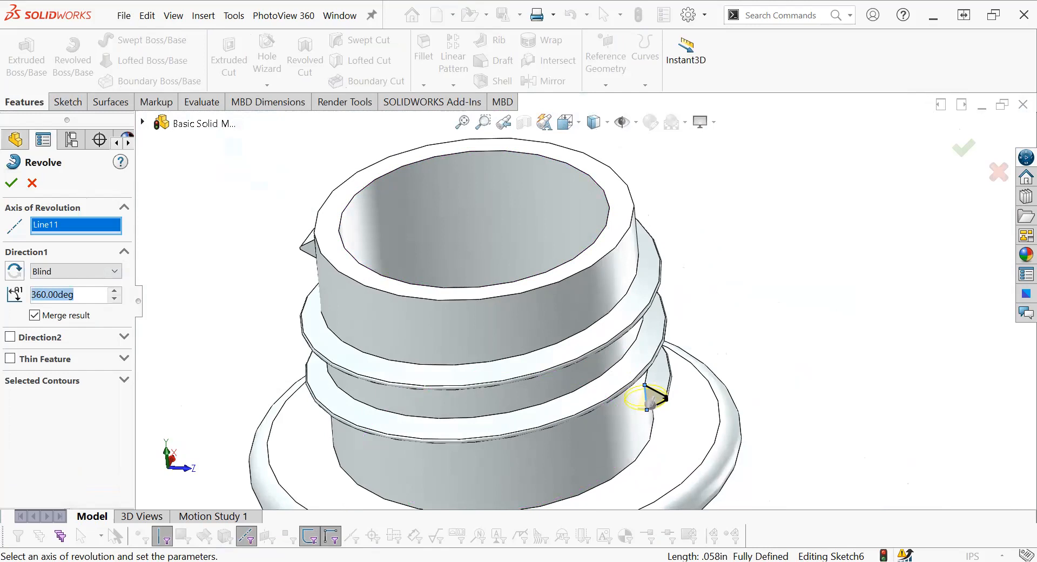
pyautogui.write('100')
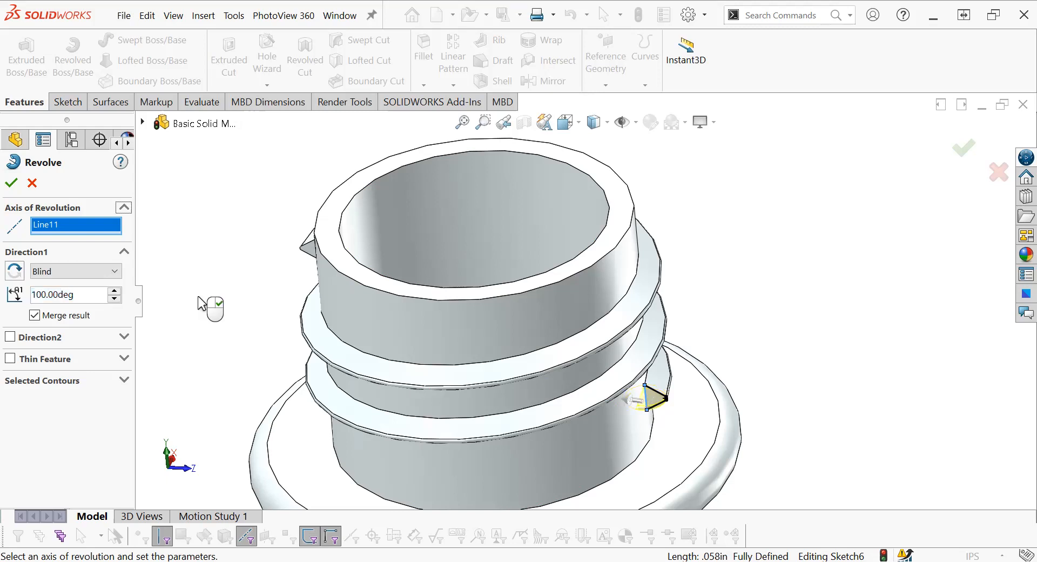
pyautogui.moveTo(663, 411); pyautogui.dragTo(691, 310, button='middle')
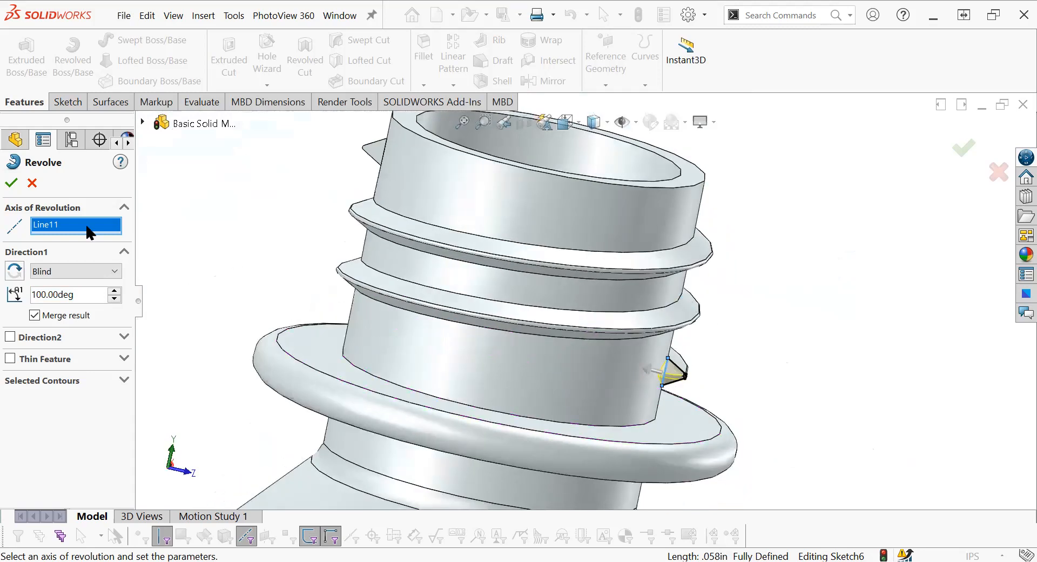
pyautogui.click(12, 184)
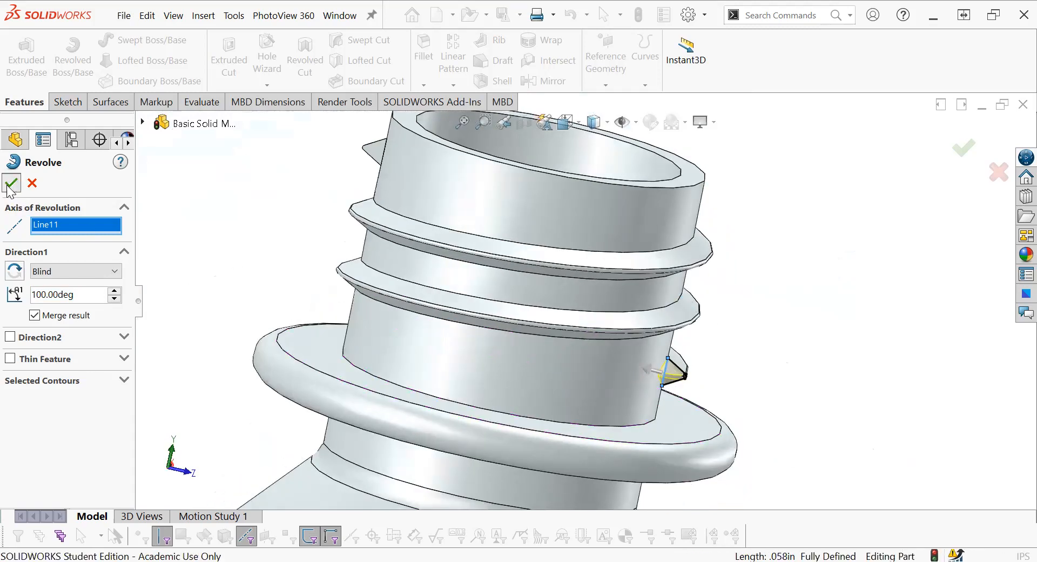
# Start a sketch on the flat end face at the thread's upper end and convert the face's edges into sketch entities.
pyautogui.scroll(-2, 792, 311)
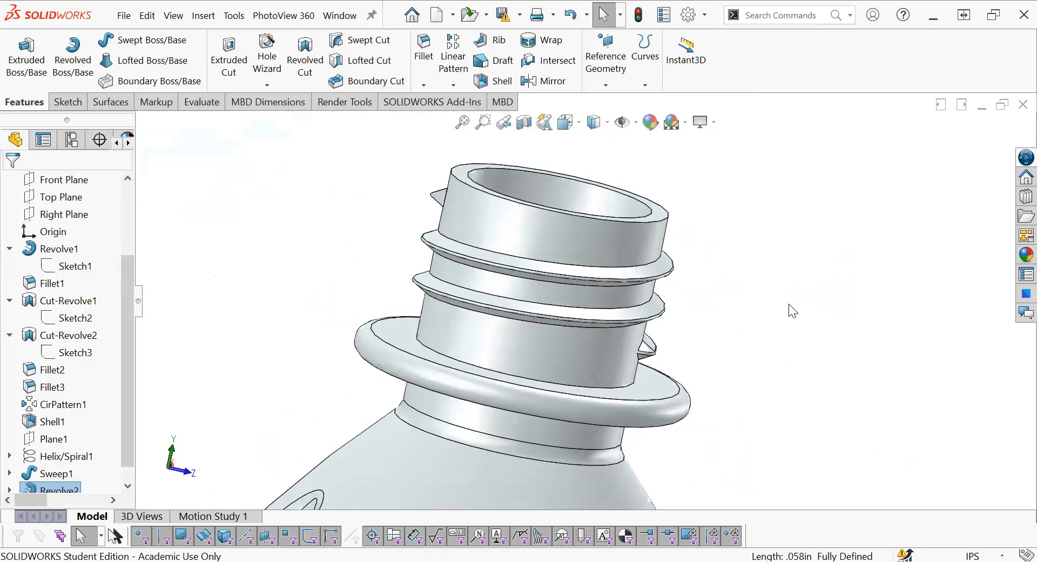
pyautogui.scroll(4, 460, 199)
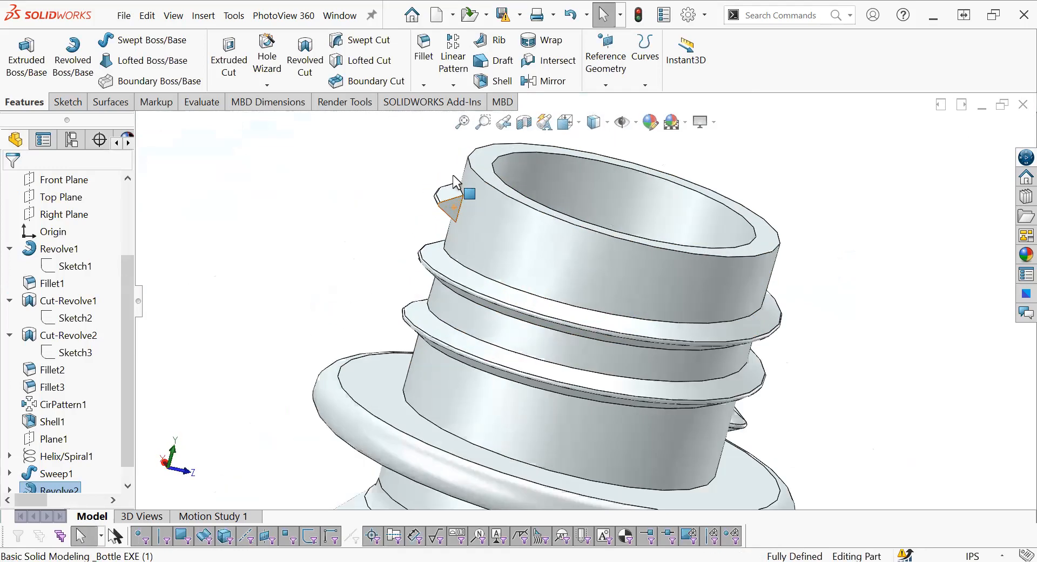
pyautogui.click(463, 242)
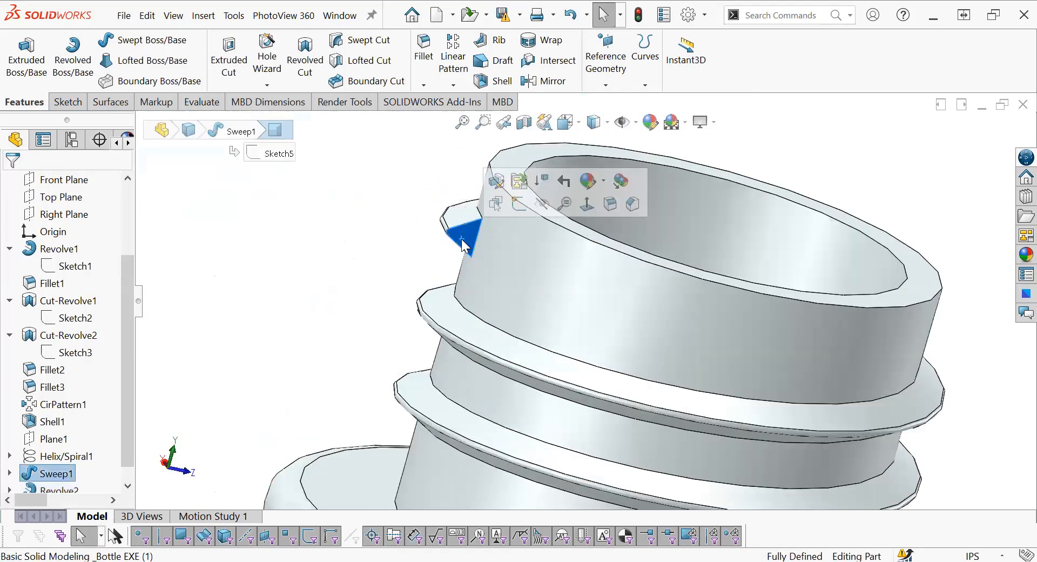
pyautogui.click(519, 203)
pyautogui.scroll(5, 599, 200)
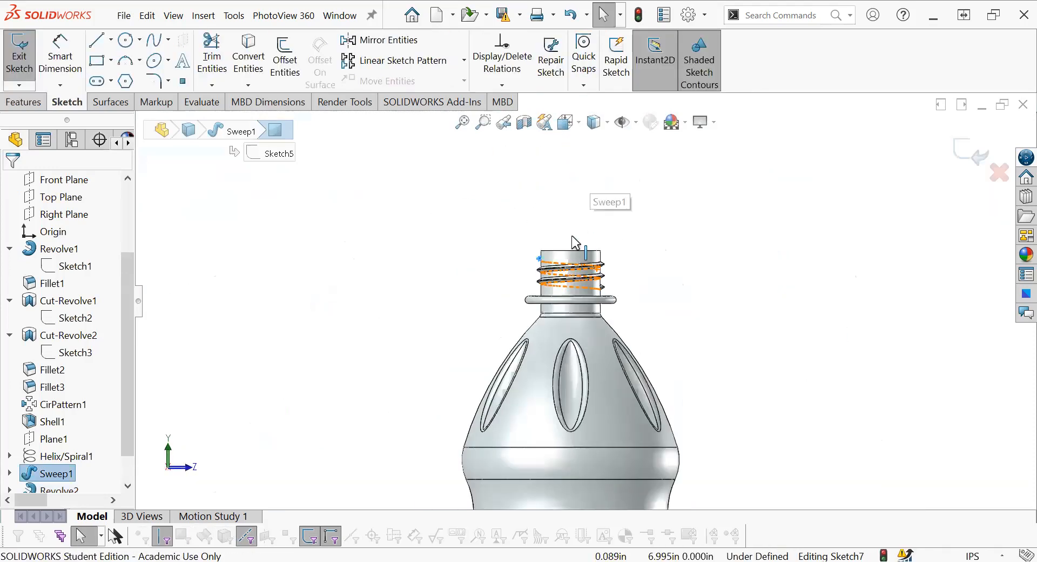
pyautogui.scroll(2, 494, 294)
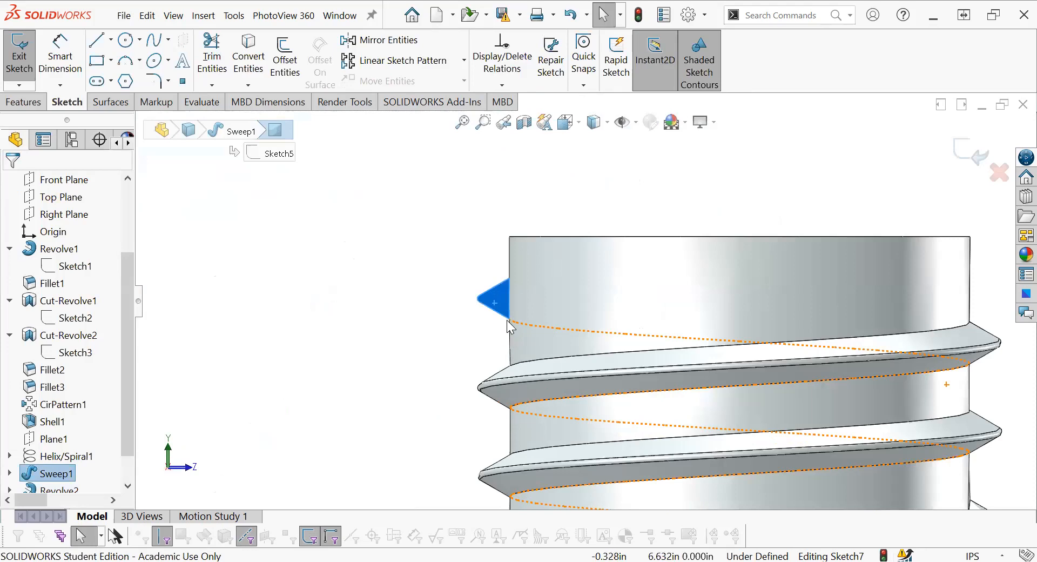
pyautogui.click(249, 52)
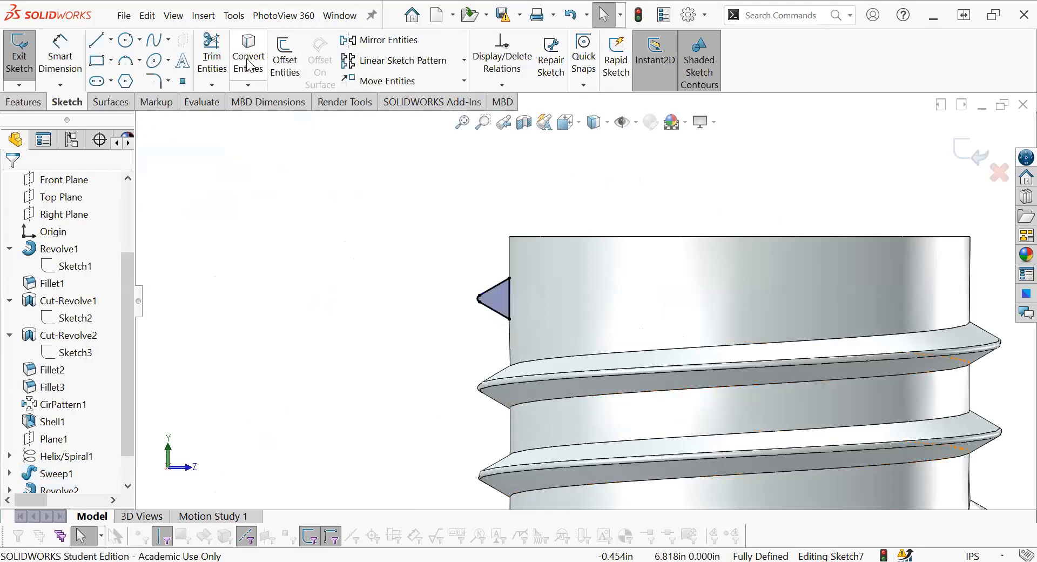
# Revolve the upper end profile 100 degrees about its vertical side with a Revolved Boss merged into the neck.
pyautogui.click(34, 101)
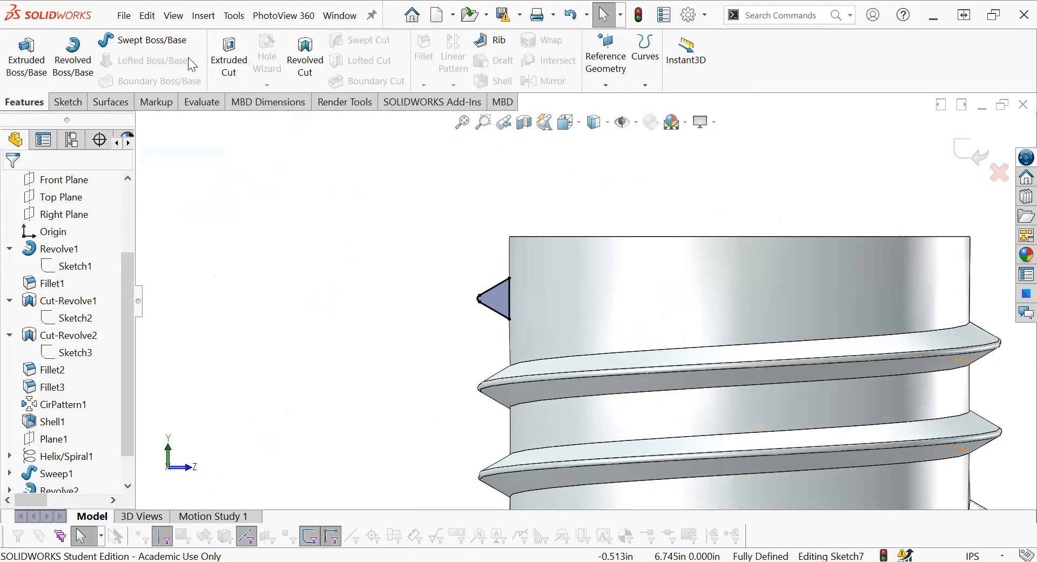
pyautogui.click(80, 69)
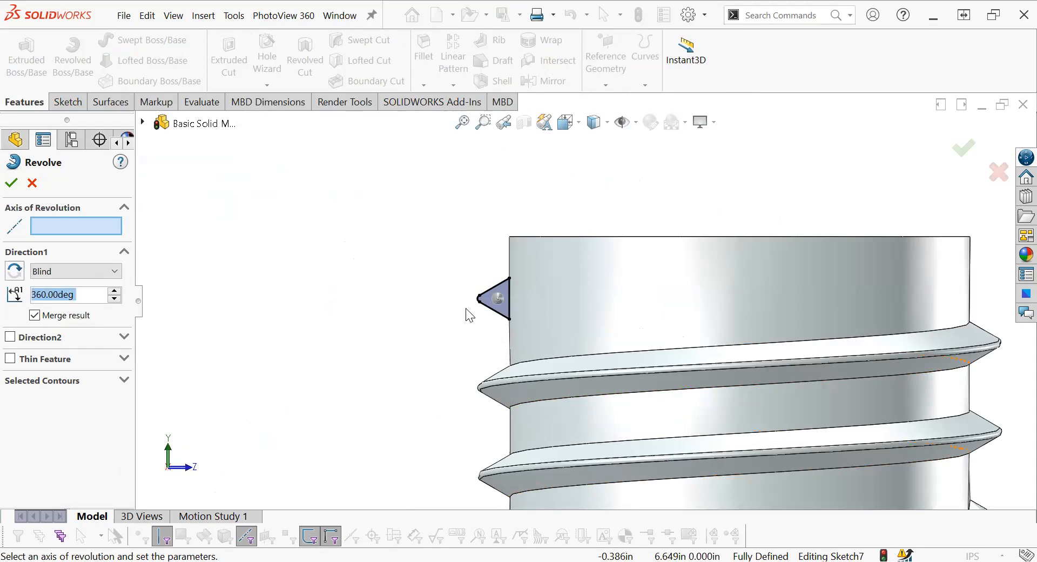
pyautogui.click(509, 294)
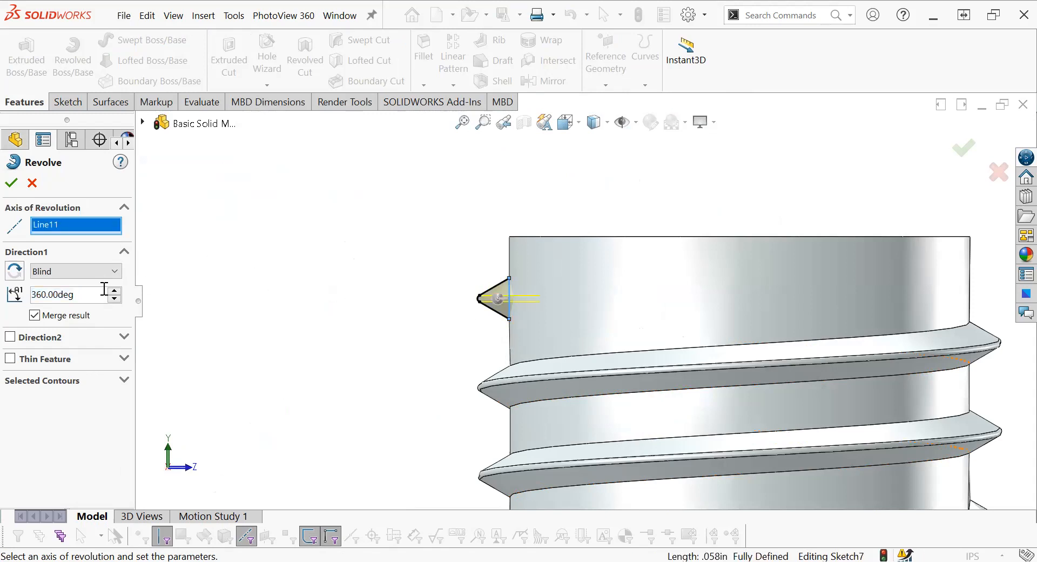
pyautogui.click(75, 294)
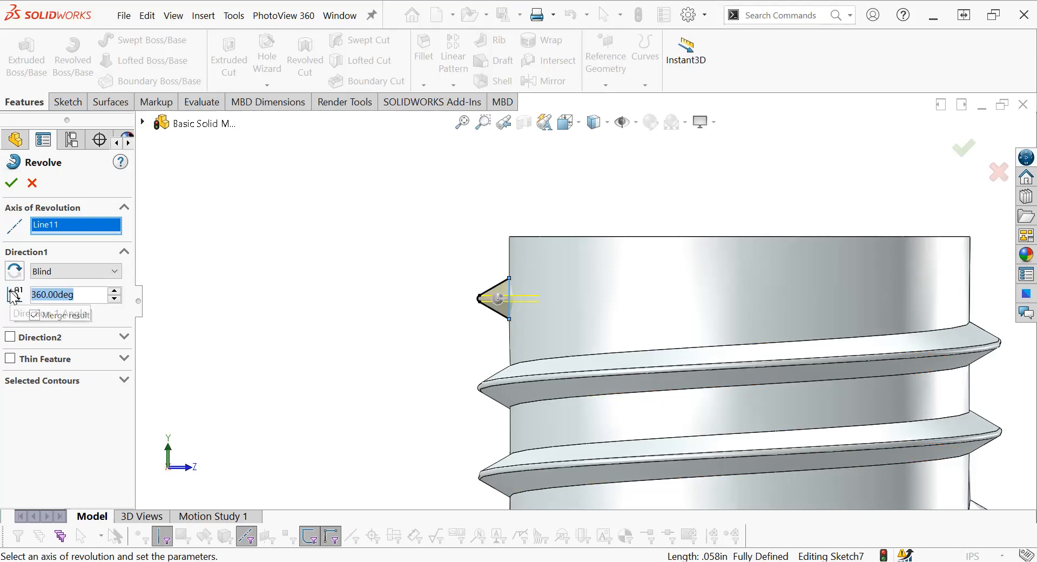
pyautogui.write('100')
pyautogui.press('Return')
pyautogui.scroll(3, 589, 310)
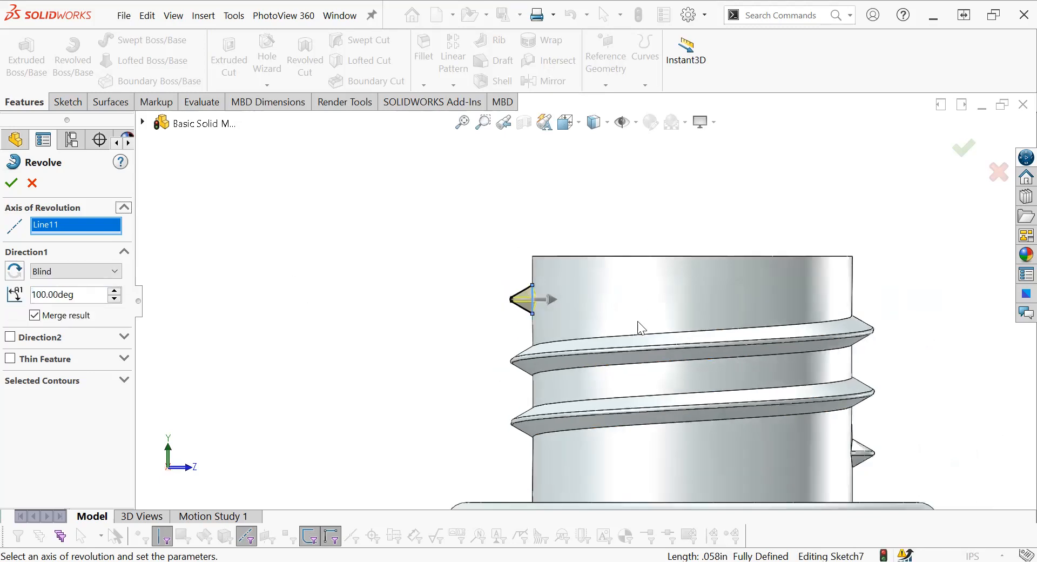
pyautogui.moveTo(598, 330); pyautogui.dragTo(601, 231, button='middle')
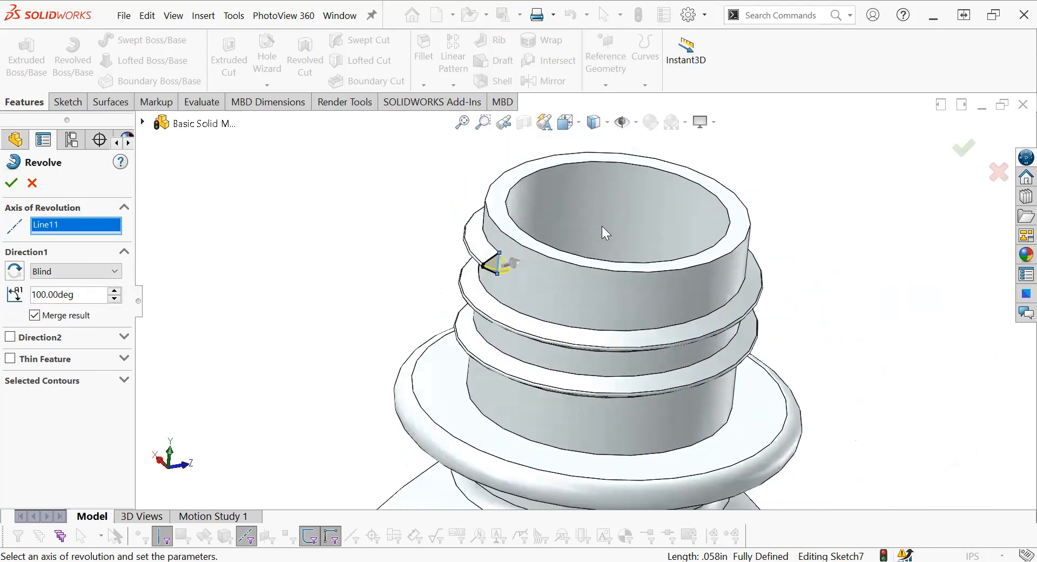
pyautogui.click(12, 182)
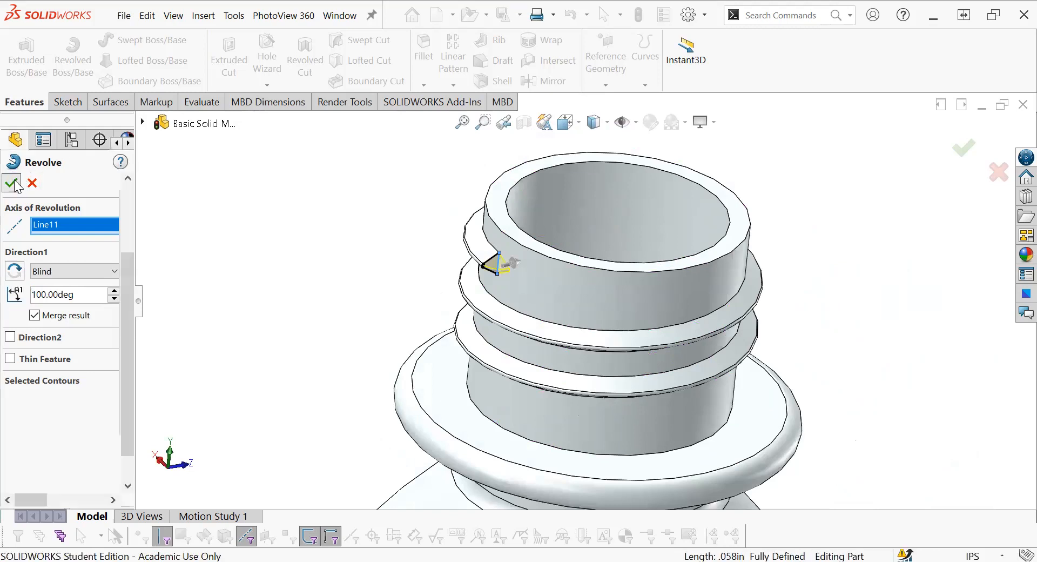
pyautogui.scroll(2, 385, 254)
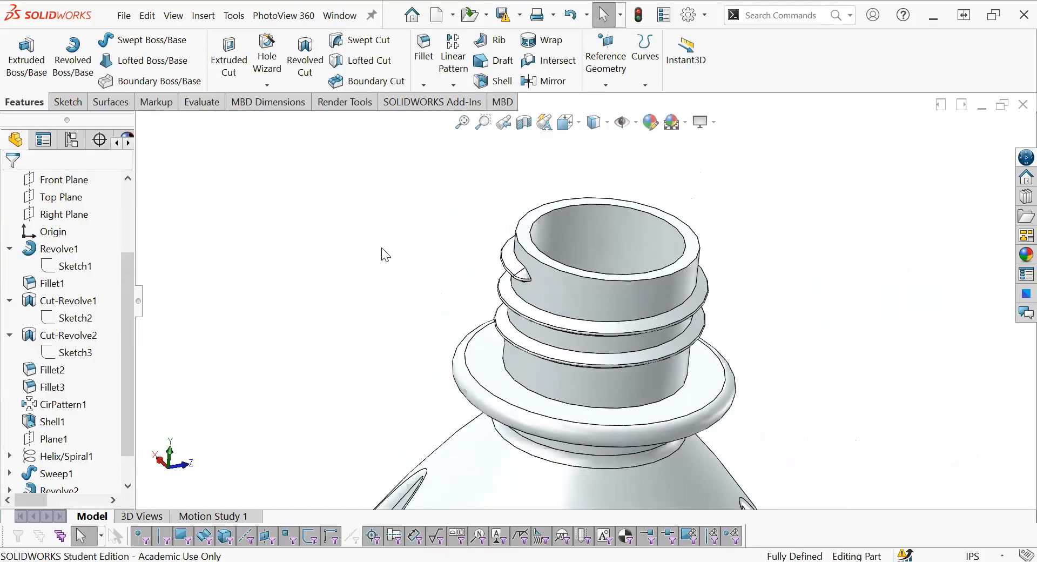
pyautogui.hotkey('ctrl', '7')
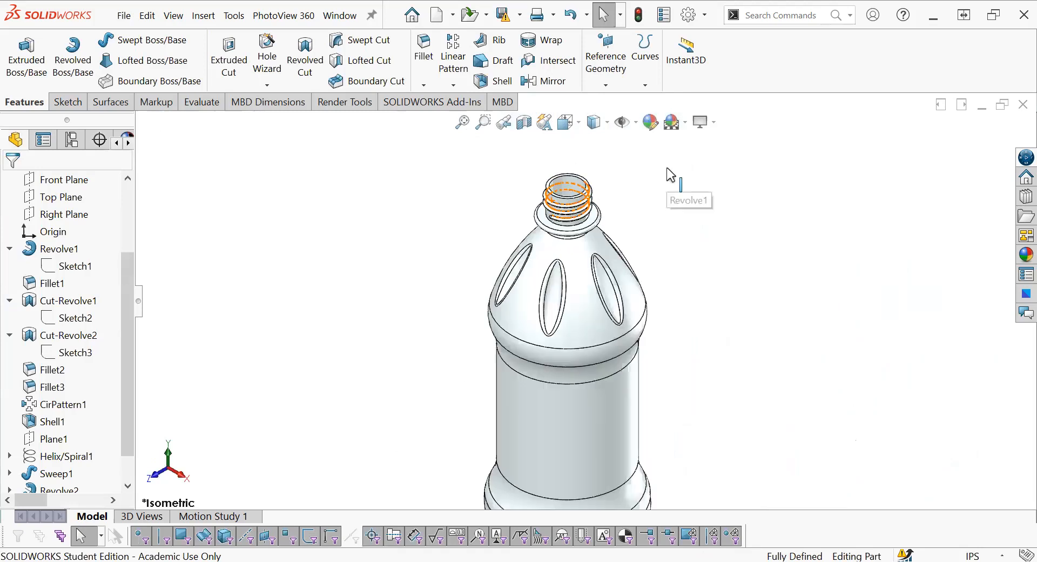
pyautogui.scroll(1, 711, 281)
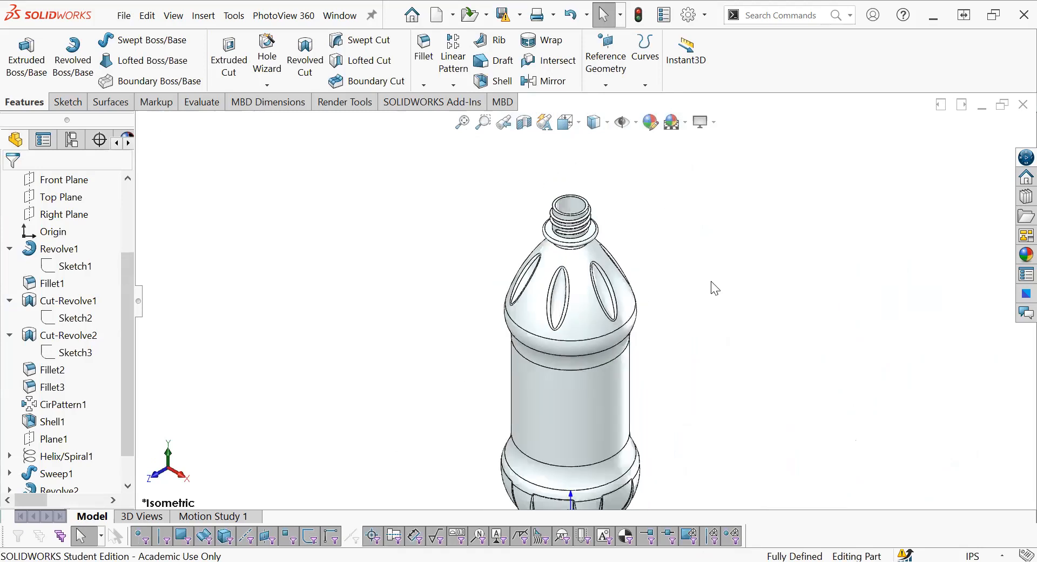
pyautogui.scroll(2, 759, 254)
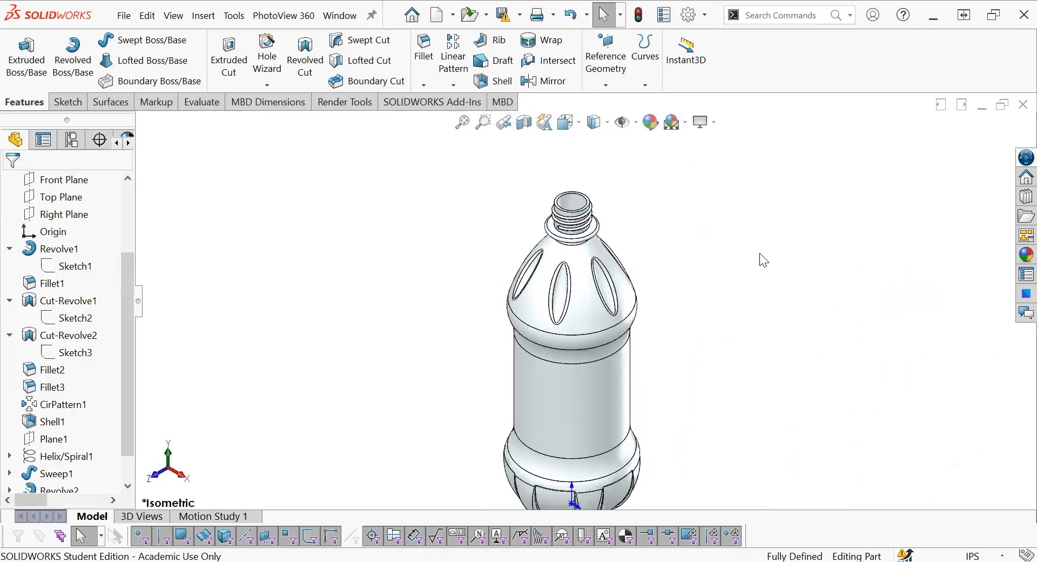